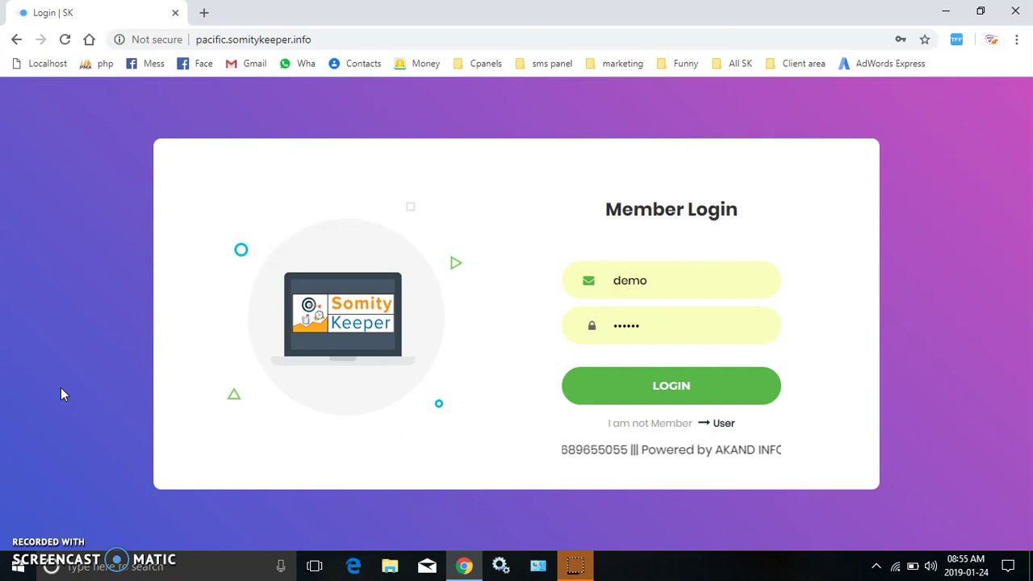
Log in to the admin panel with the saved demo credentials.
{"action": "left_click", "coordinate": [719, 385]}
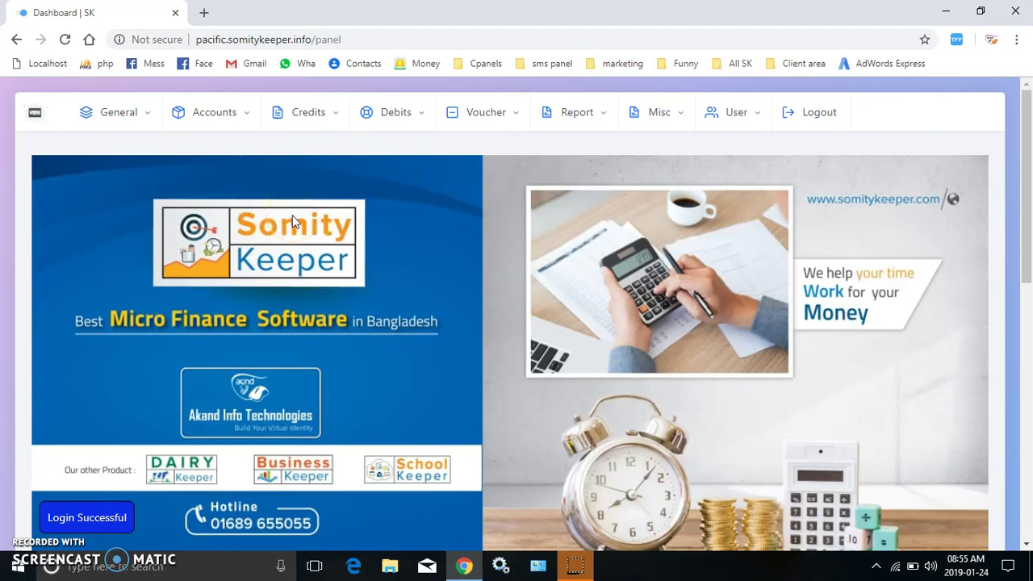
View the two-entry staff list under General and bring up the New Staff form.
{"action": "left_click", "coordinate": [126, 126]}
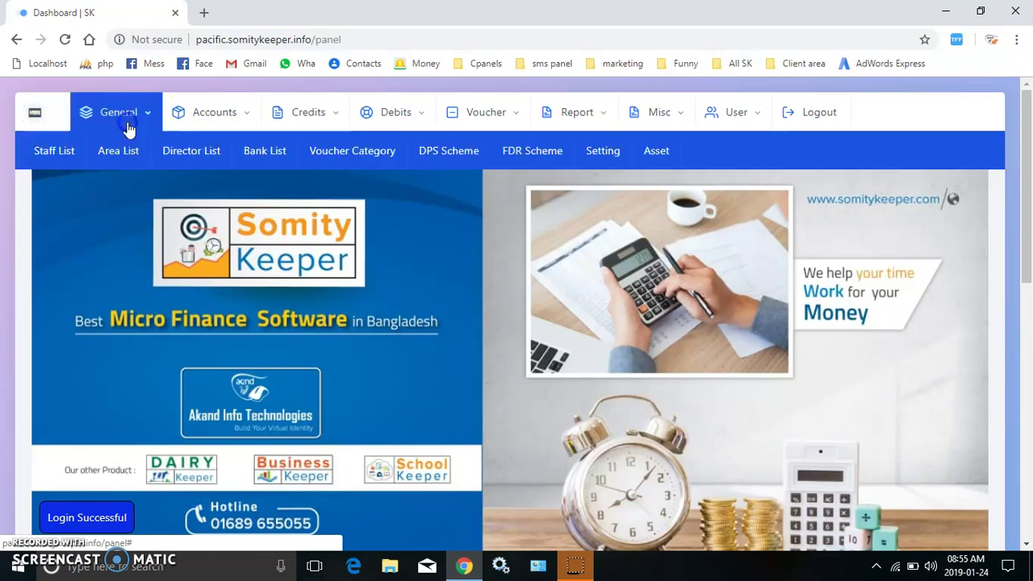
{"action": "left_click", "coordinate": [46, 161]}
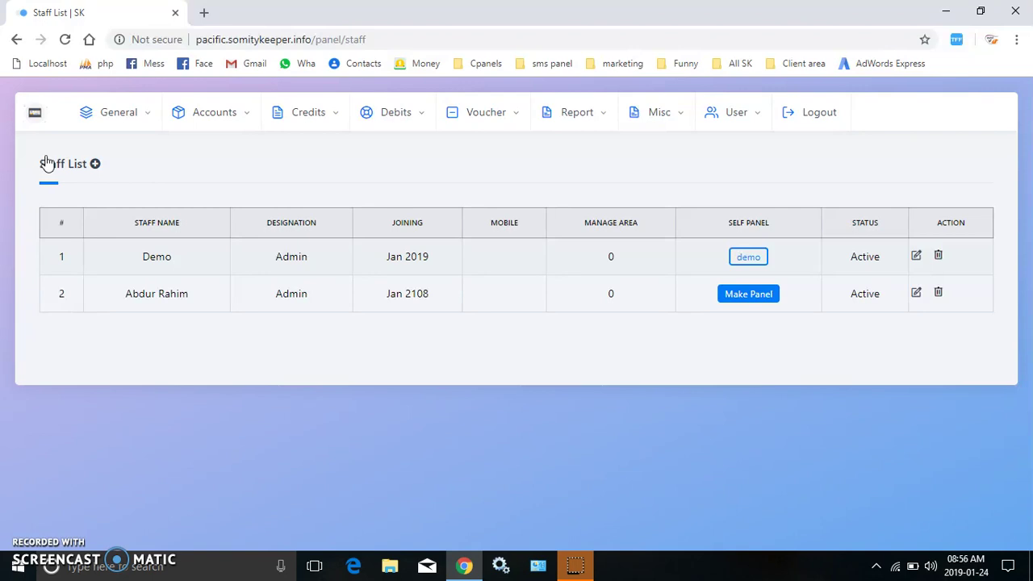
{"action": "left_click", "coordinate": [96, 164]}
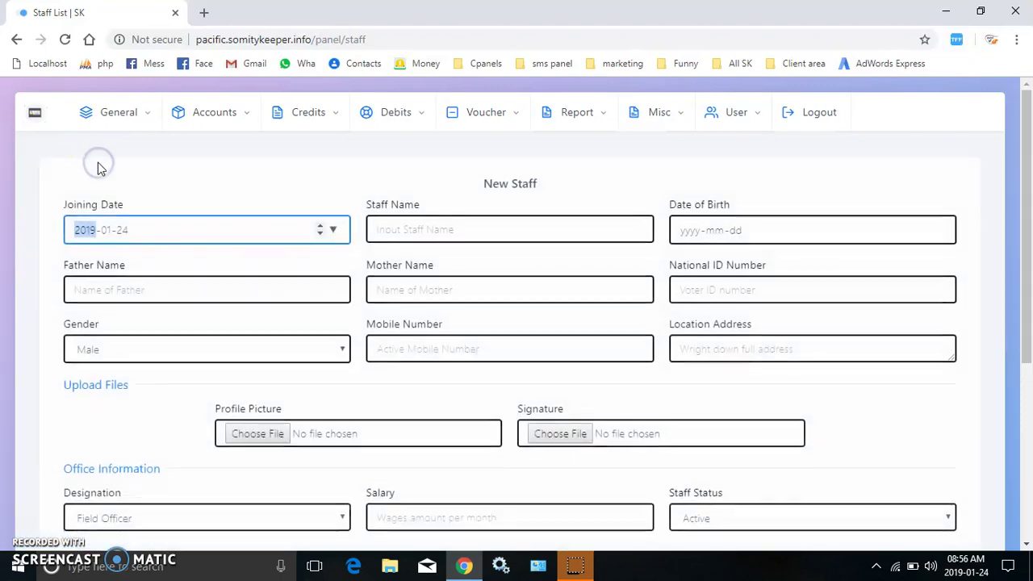
Enter joining date 2017-01-24, the staff member's name, gender Female and location Dhaka.
{"action": "type", "text": "2017"}
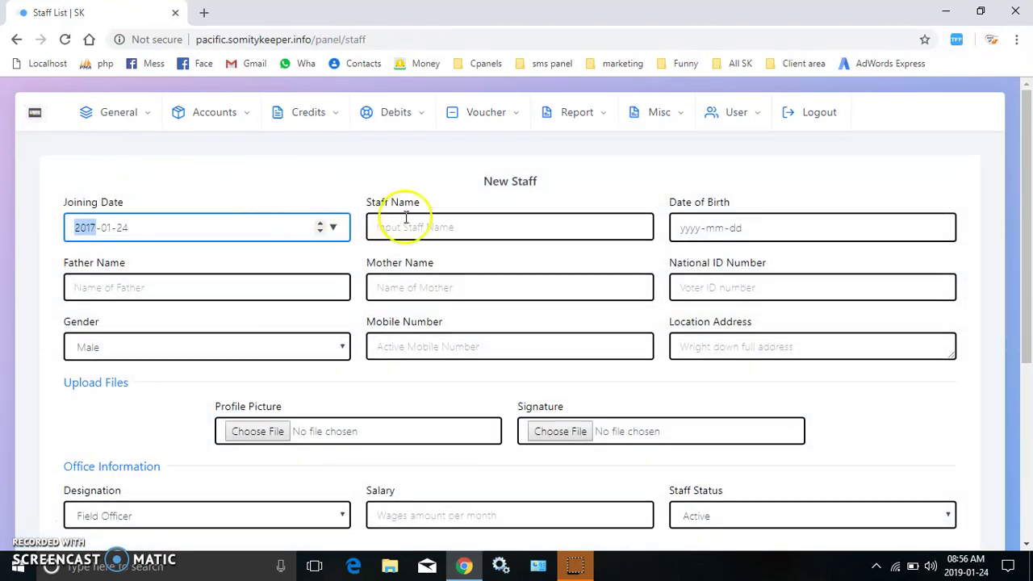
{"action": "left_click", "coordinate": [438, 226]}
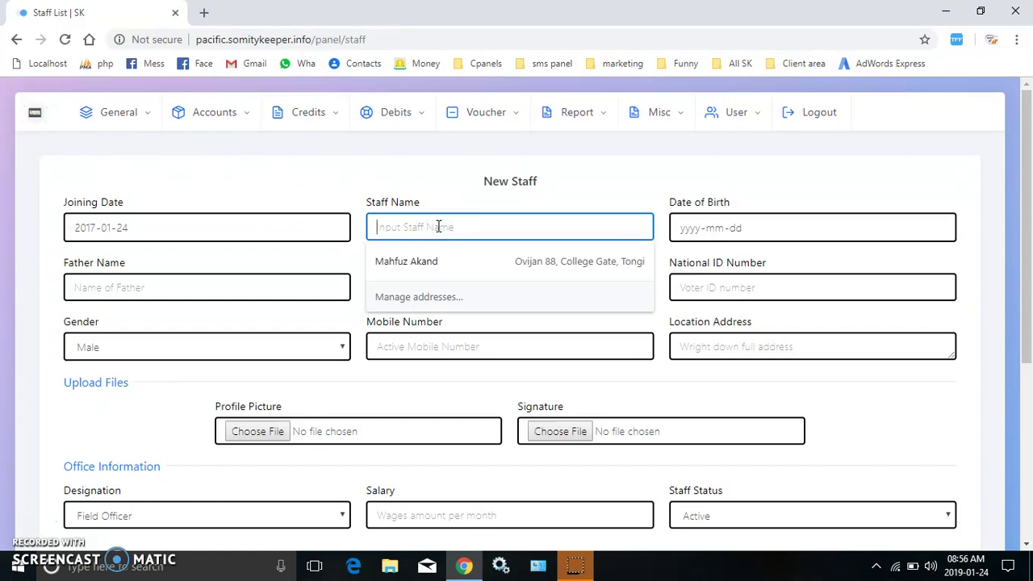
{"action": "type", "text": "Karima"}
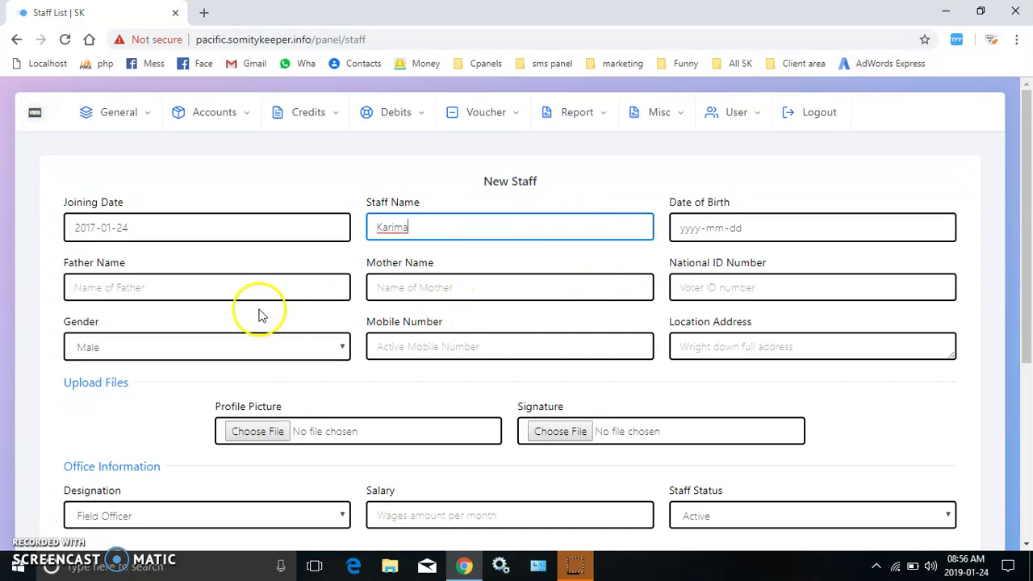
{"action": "left_click", "coordinate": [260, 351]}
{"action": "left_click", "coordinate": [179, 386]}
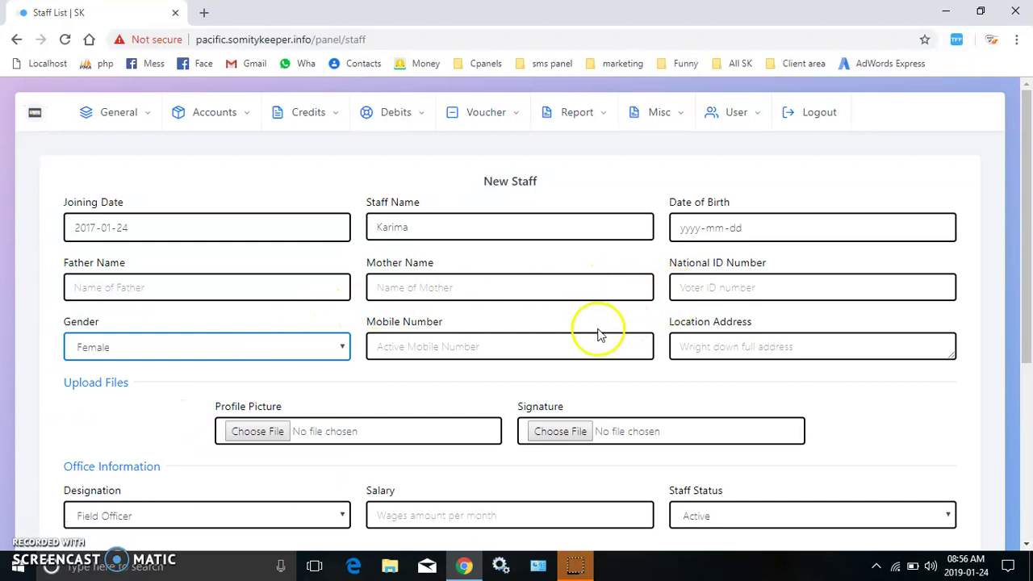
{"action": "left_click", "coordinate": [730, 358]}
{"action": "type", "text": "Dhaka"}
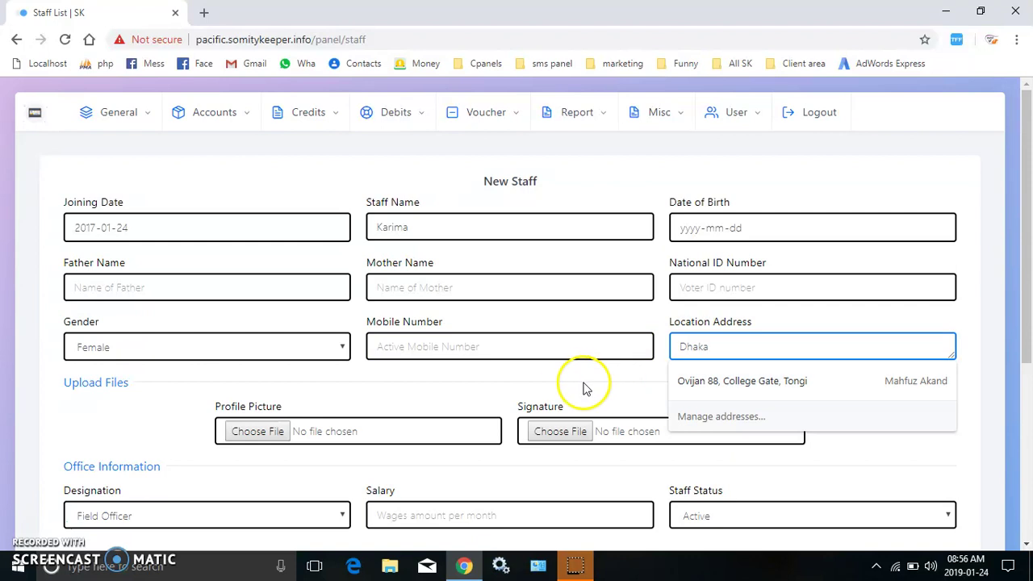
{"action": "left_click", "coordinate": [575, 384]}
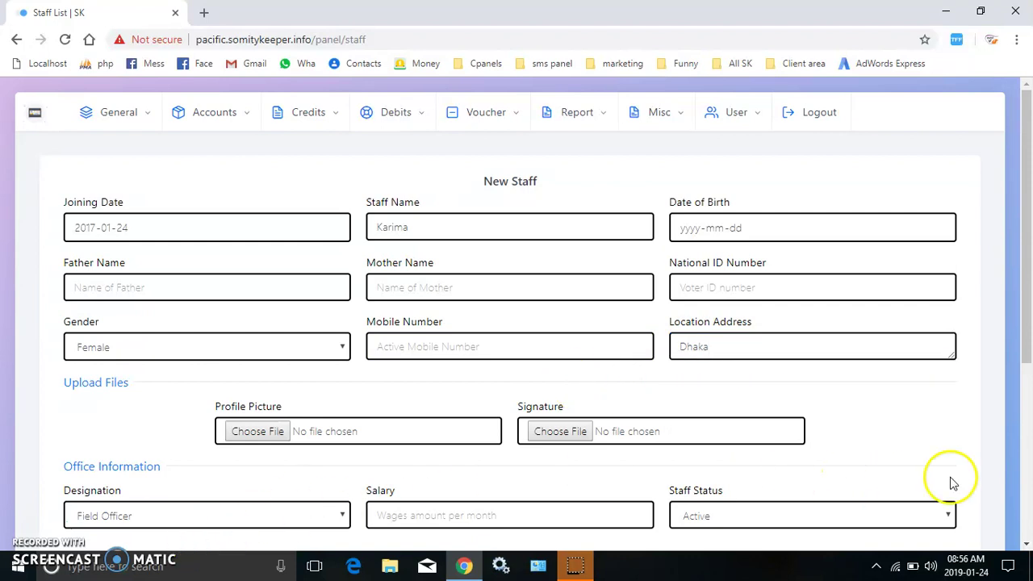
Set the salary to 5000 and save the new Field Officer record.
{"action": "scroll", "coordinate": [1013, 464], "scroll_direction": "down", "scroll_amount": 4}
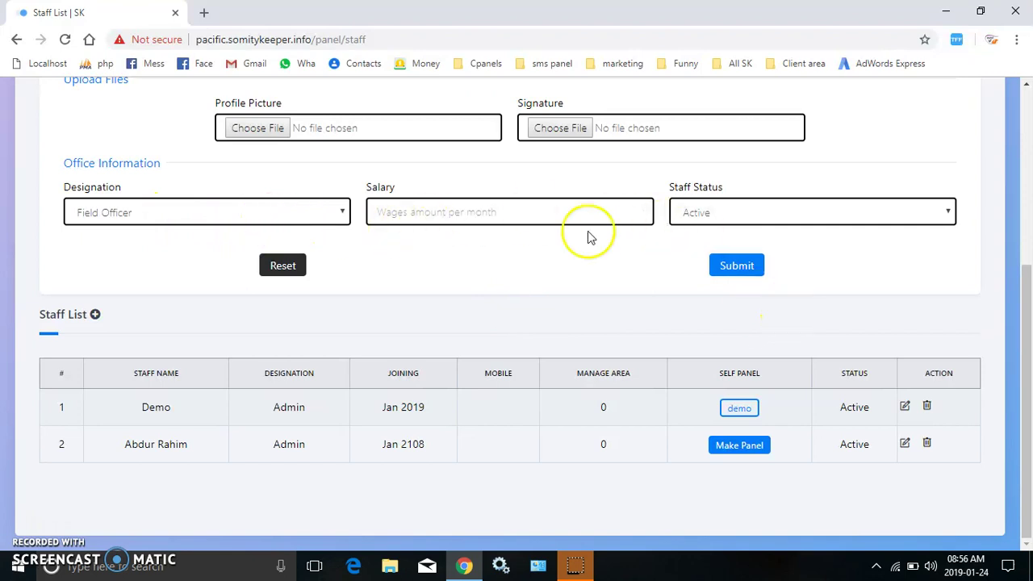
{"action": "left_click", "coordinate": [480, 208]}
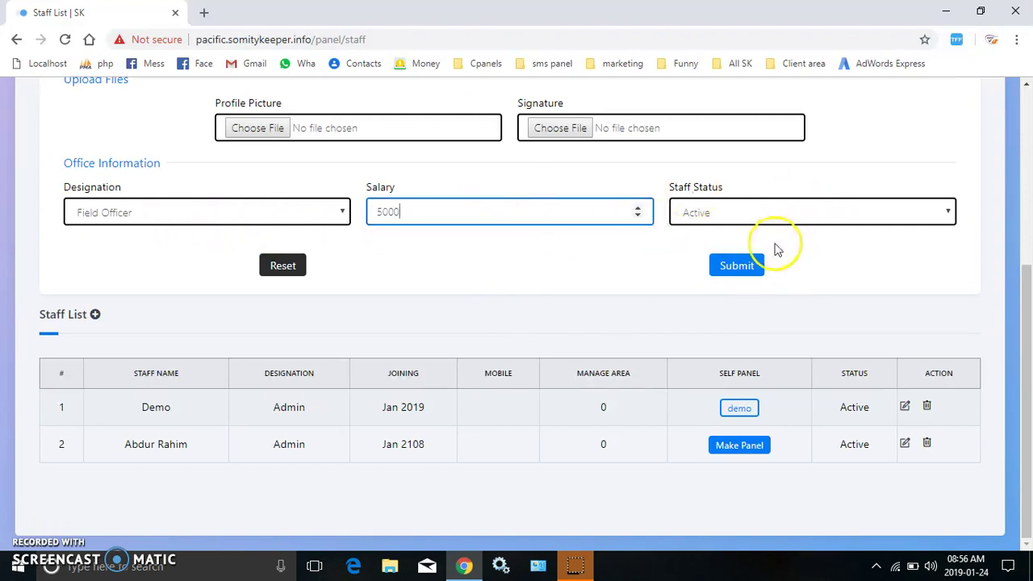
{"action": "left_click", "coordinate": [750, 268]}
{"action": "key", "text": "Return"}
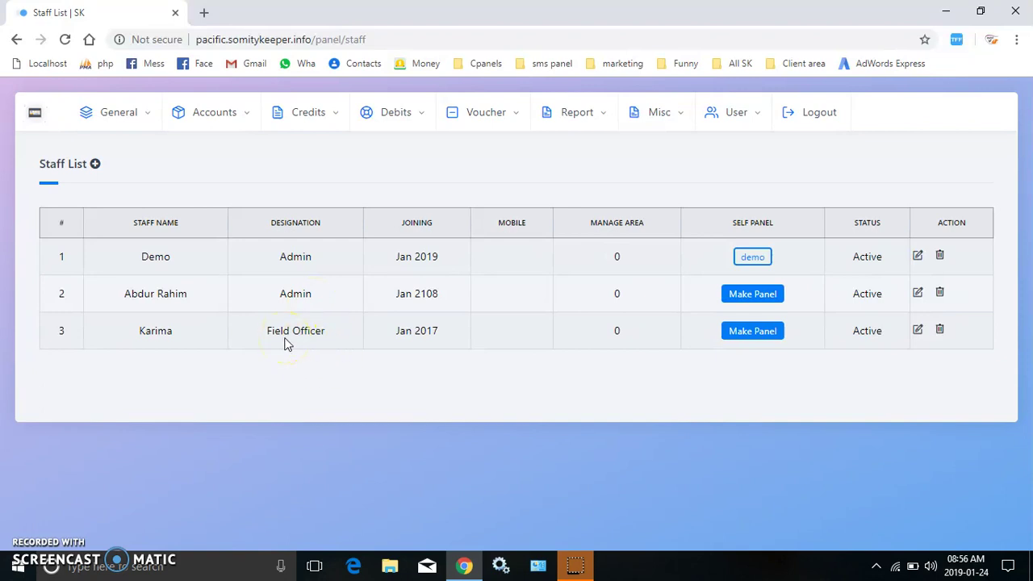
{"action": "left_click", "coordinate": [750, 332]}
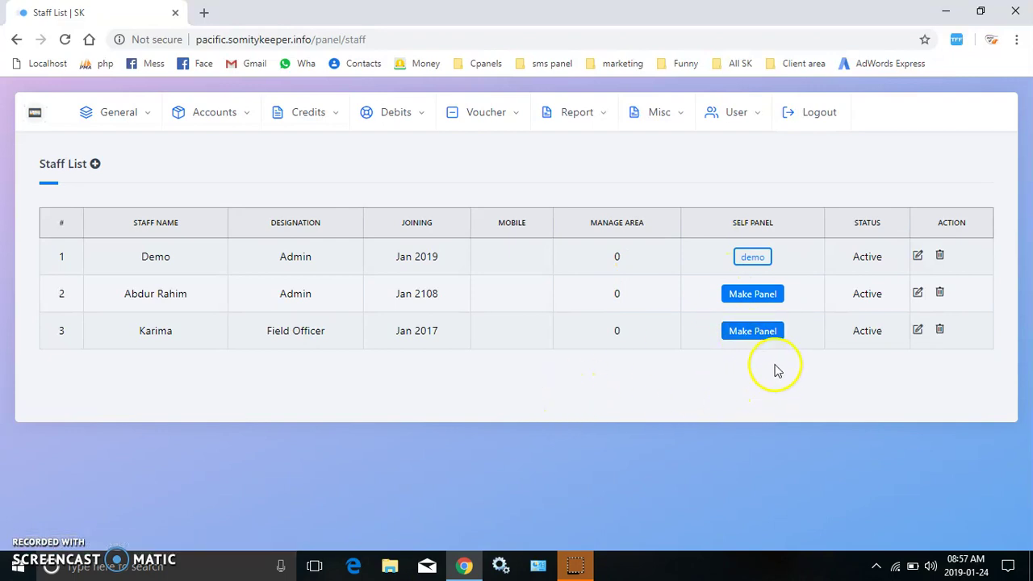
On the Make Panel page for the new Field Officer, enter a panel username and password.
{"action": "left_click", "coordinate": [758, 339]}
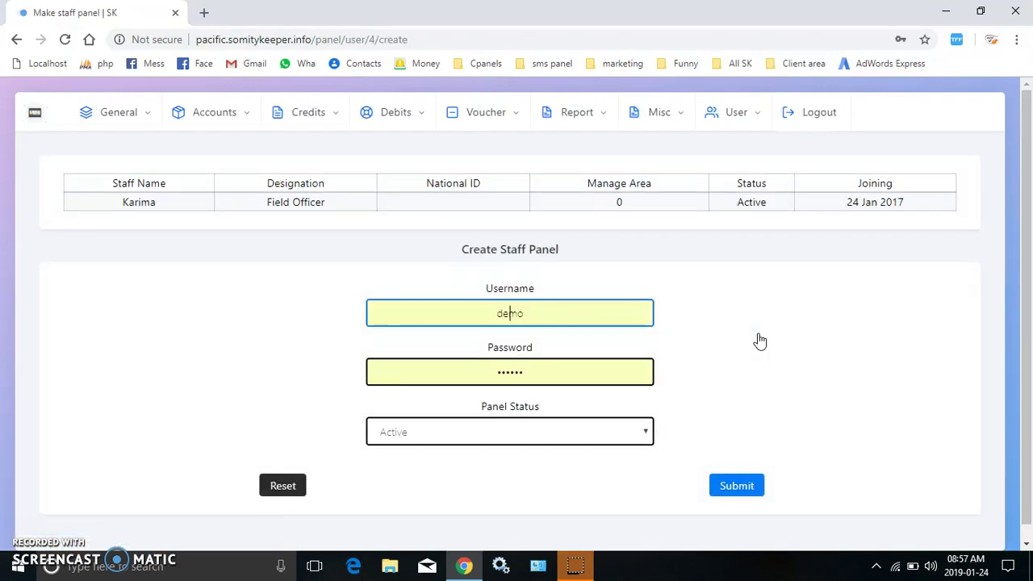
{"action": "left_click", "coordinate": [557, 307]}
{"action": "key", "text": "BackSpace"}
{"action": "key", "text": "BackSpace"}
{"action": "key", "text": "BackSpace"}
{"action": "key", "text": "BackSpace"}
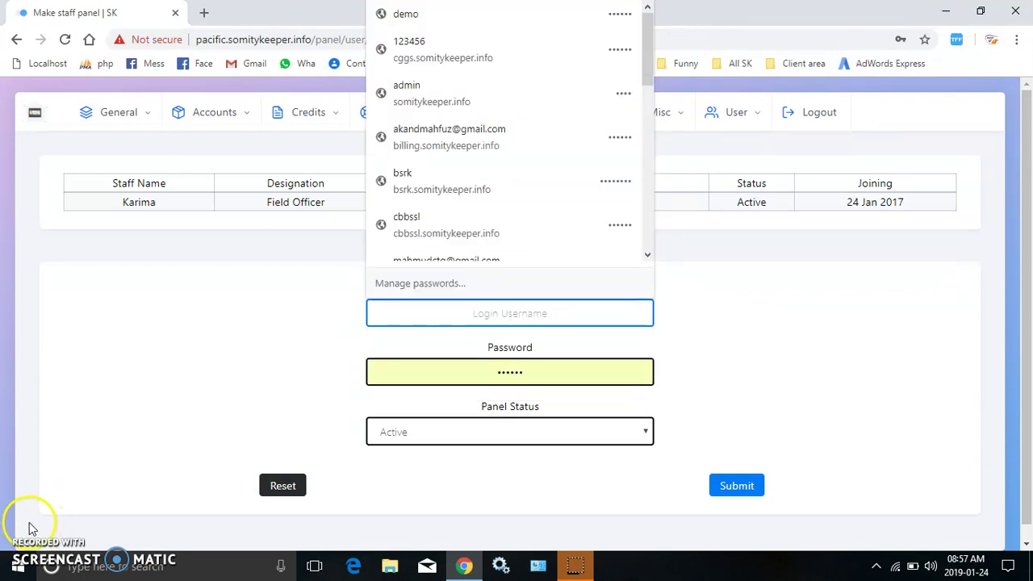
{"action": "left_click", "coordinate": [492, 447]}
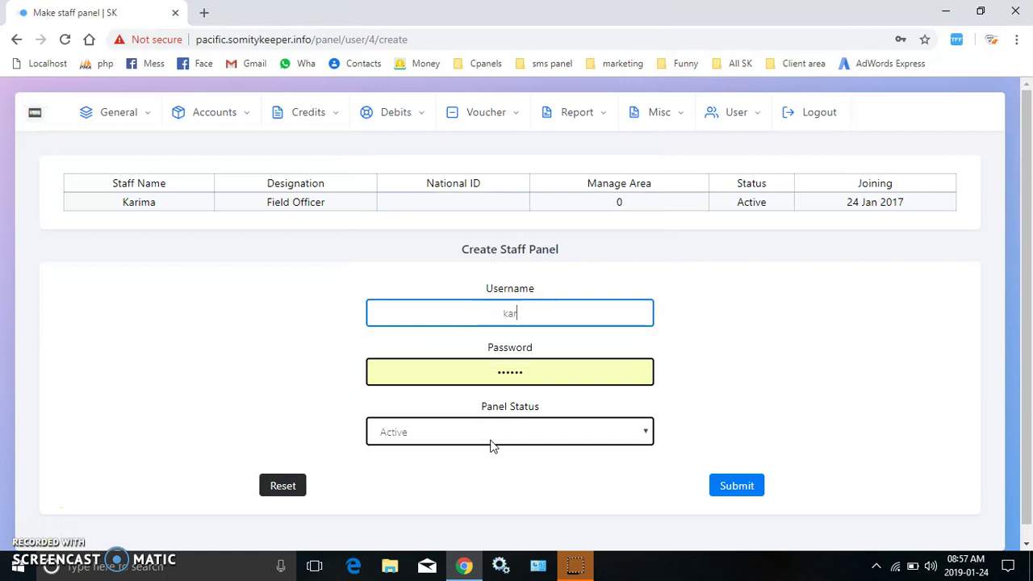
{"action": "left_click", "coordinate": [554, 376]}
{"action": "key", "text": "BackSpace"}
{"action": "key", "text": "BackSpace"}
{"action": "key", "text": "BackSpace"}
{"action": "key", "text": "BackSpace"}
{"action": "key", "text": "BackSpace"}
{"action": "key", "text": "BackSpace"}
{"action": "type", "text": "12"}
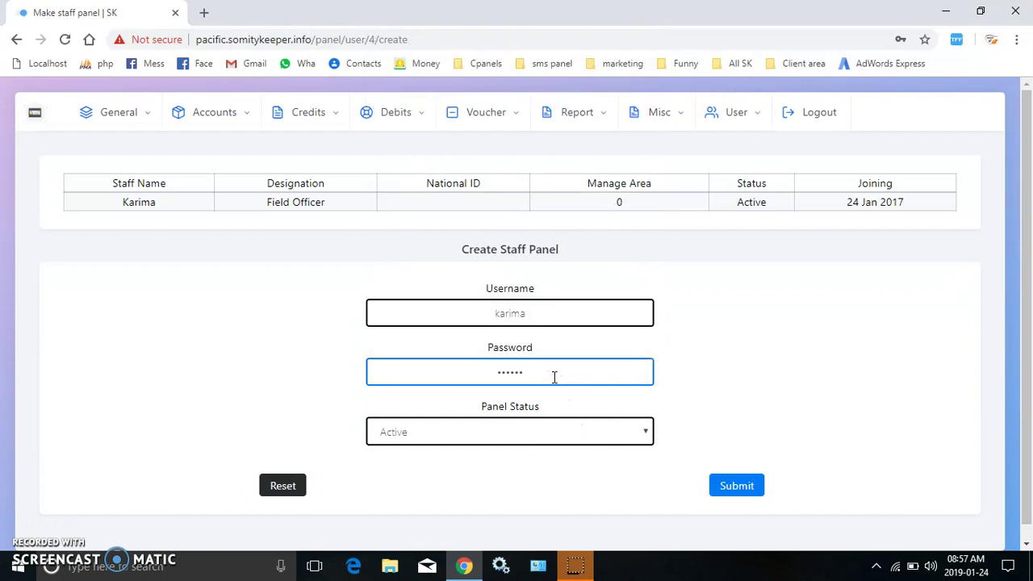
Create the panel login, decline the browser's password save, and log out.
{"action": "left_click", "coordinate": [735, 485]}
{"action": "key", "text": "Return"}
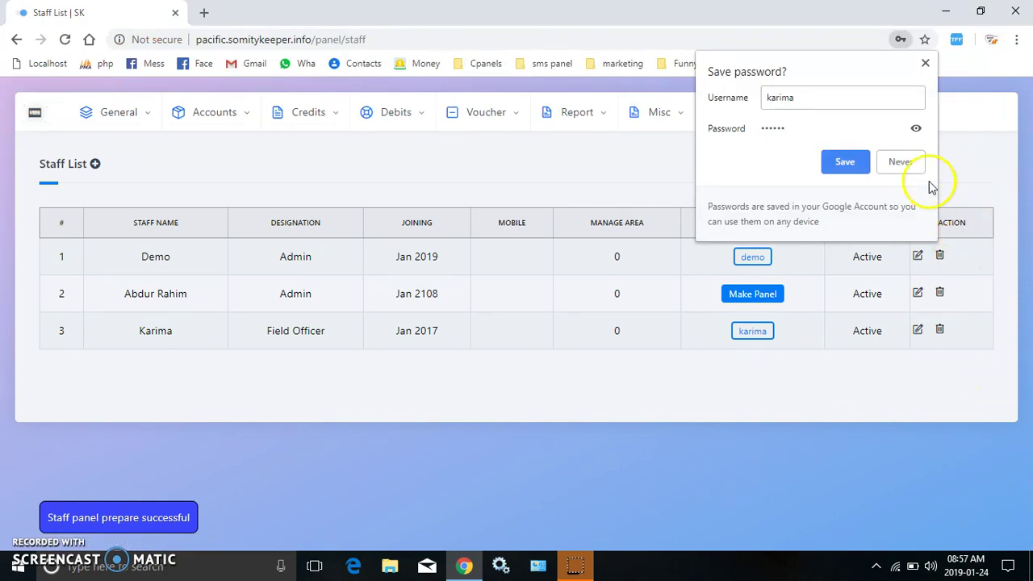
{"action": "left_click", "coordinate": [905, 161]}
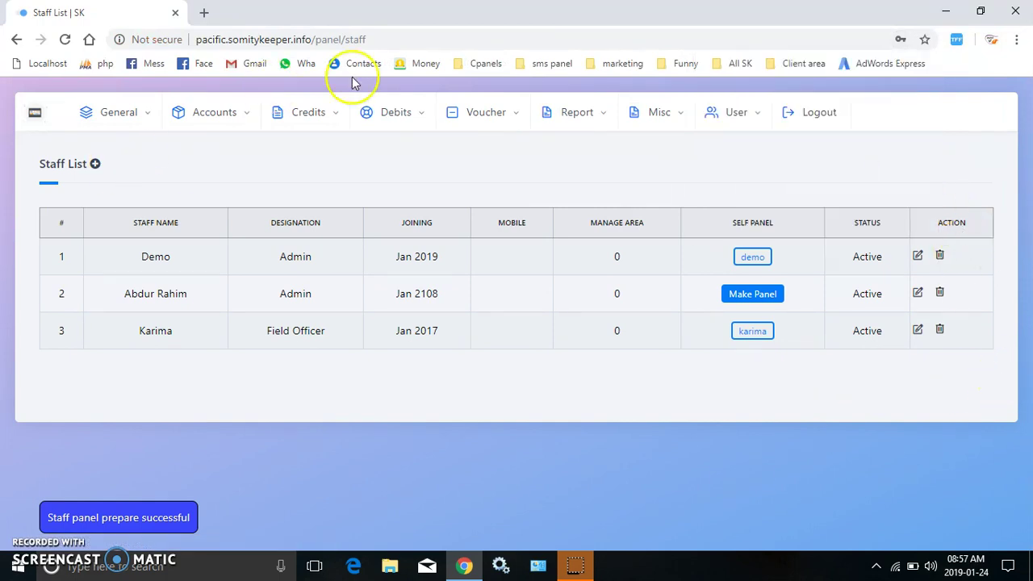
{"action": "left_click", "coordinate": [821, 112]}
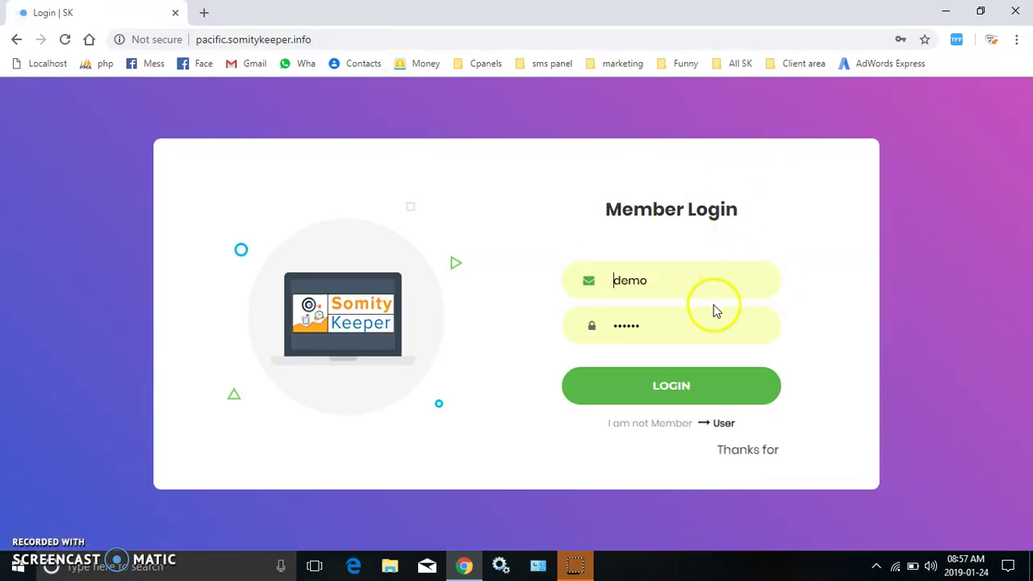
Log in with the new Field Officer's panel username.
{"action": "left_click", "coordinate": [724, 287]}
{"action": "key", "text": "BackSpace"}
{"action": "key", "text": "BackSpace"}
{"action": "key", "text": "BackSpace"}
{"action": "key", "text": "BackSpace"}
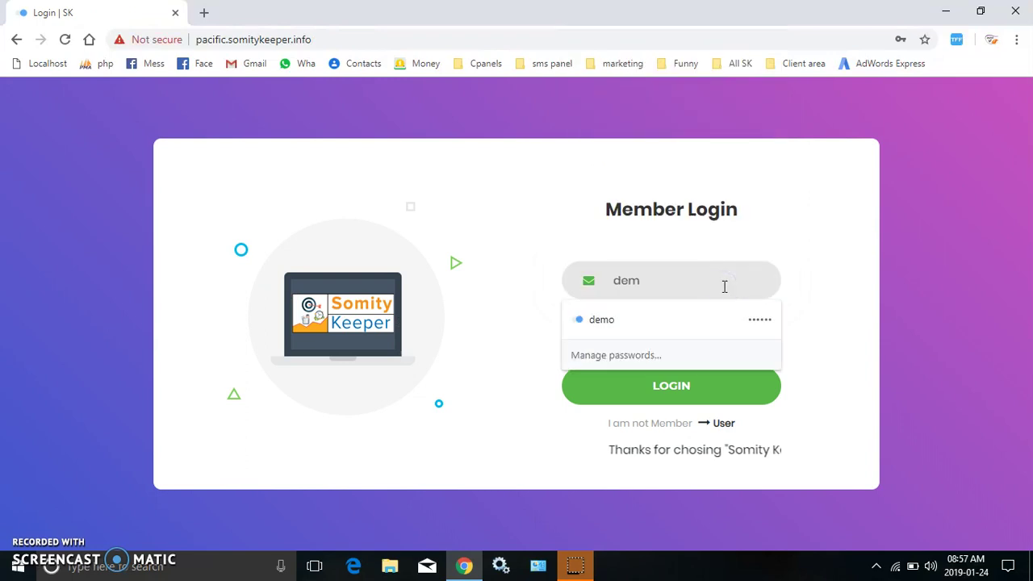
{"action": "type", "text": "karima"}
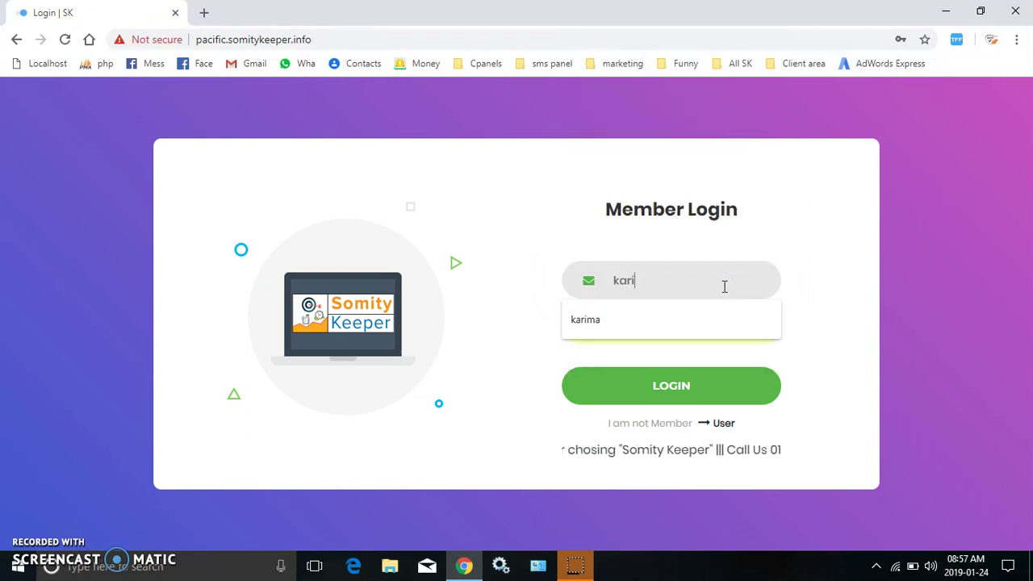
{"action": "left_click", "coordinate": [715, 333]}
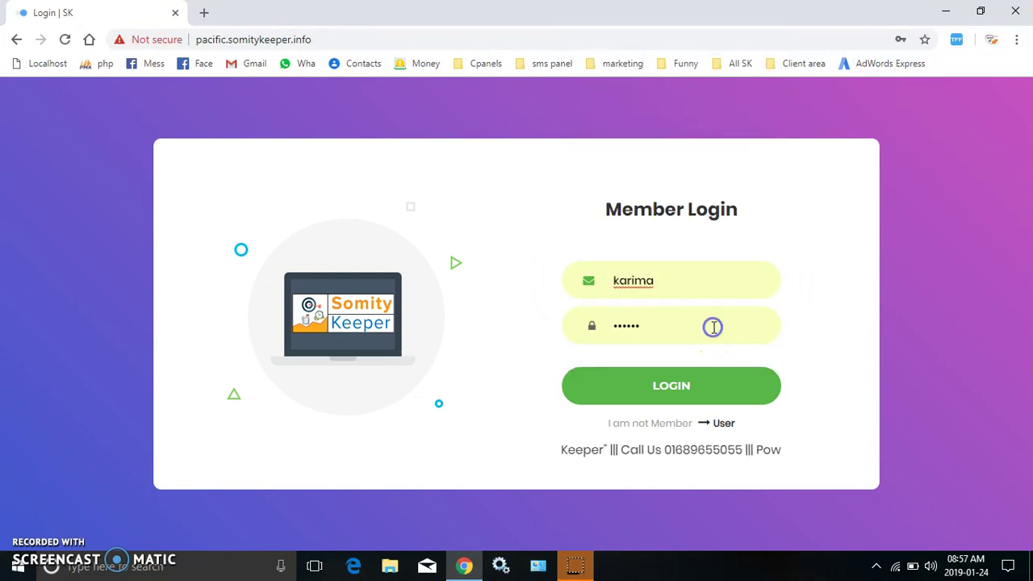
{"action": "left_click", "coordinate": [691, 395]}
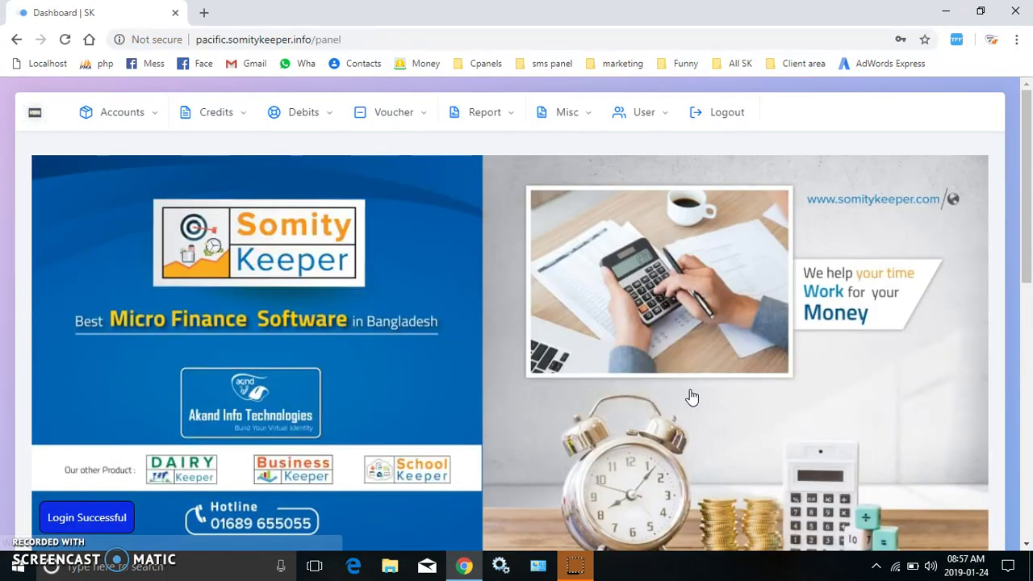
{"action": "left_click", "coordinate": [430, 242]}
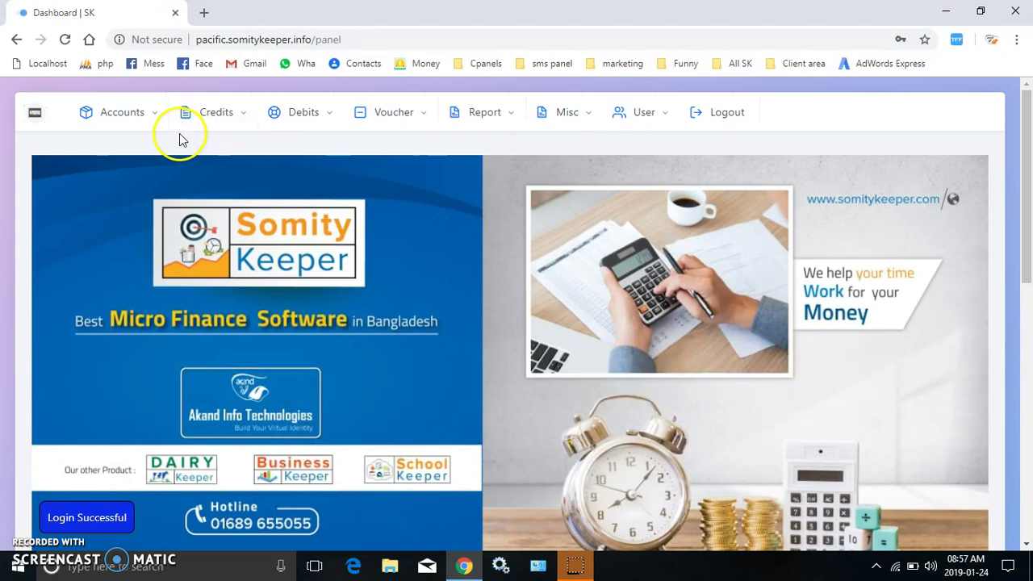
Check the empty DPS account list, try DPS Closing, then log out.
{"action": "left_click", "coordinate": [137, 119]}
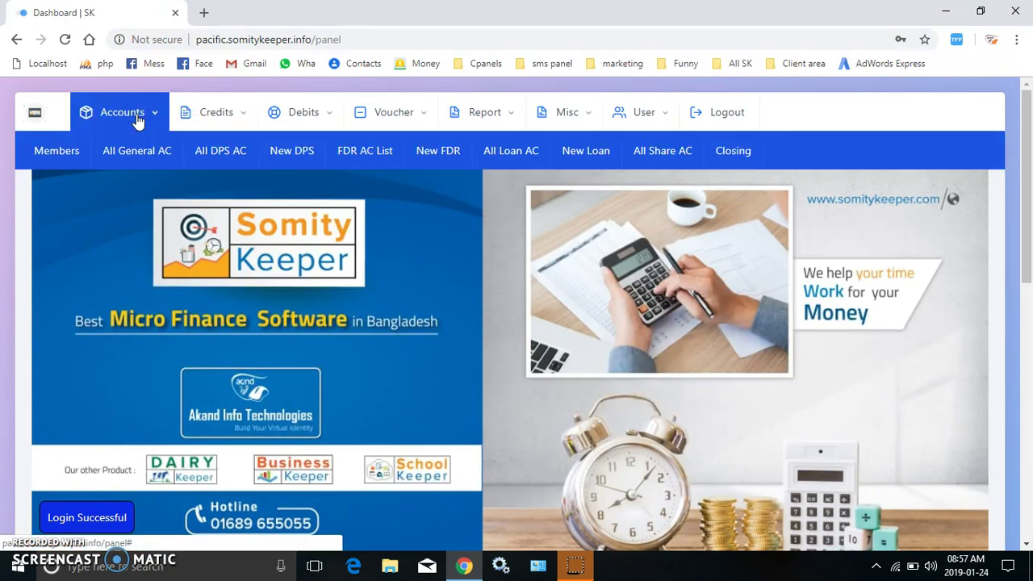
{"action": "left_click", "coordinate": [221, 160]}
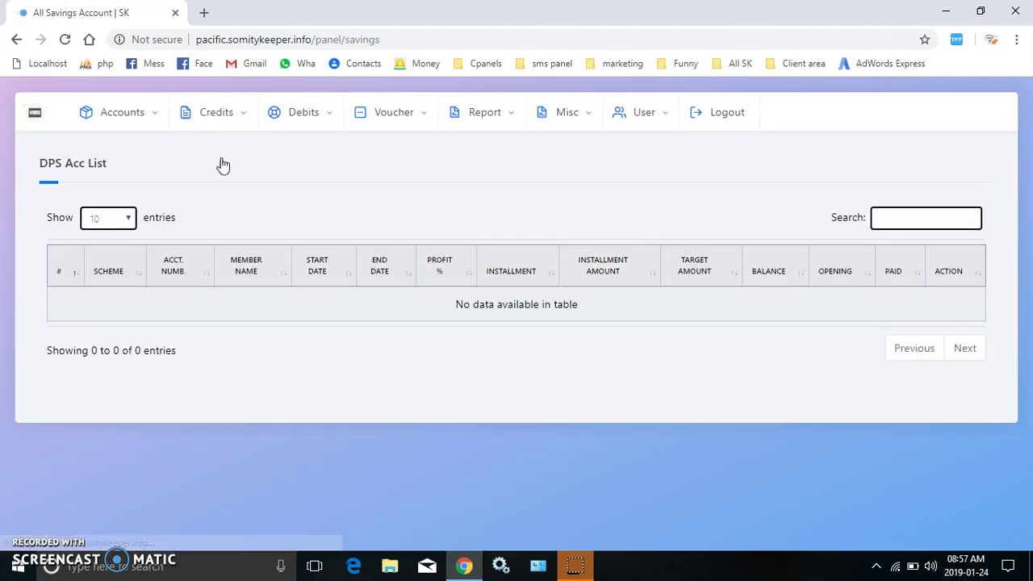
{"action": "left_click", "coordinate": [291, 118]}
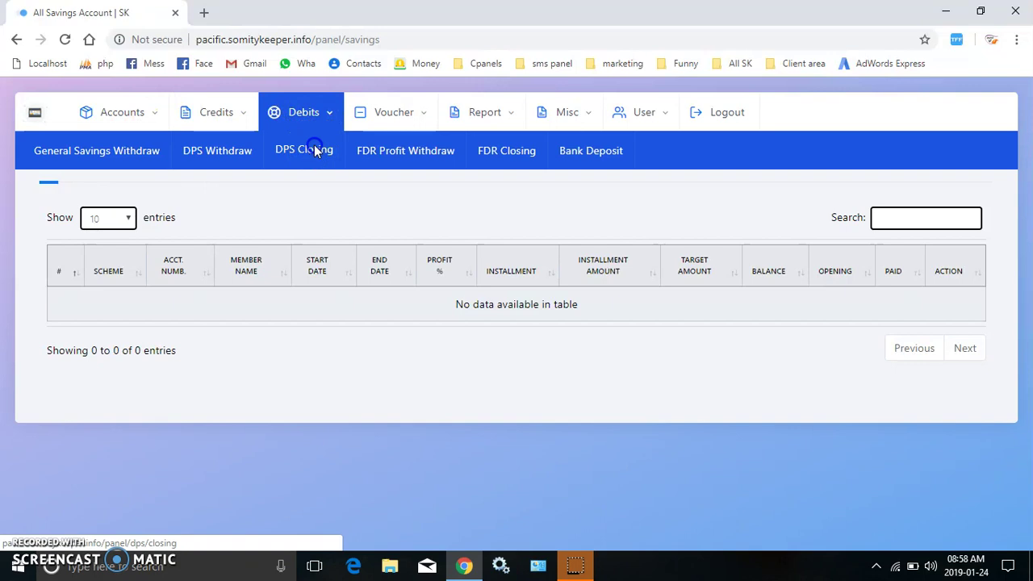
{"action": "left_click", "coordinate": [314, 150]}
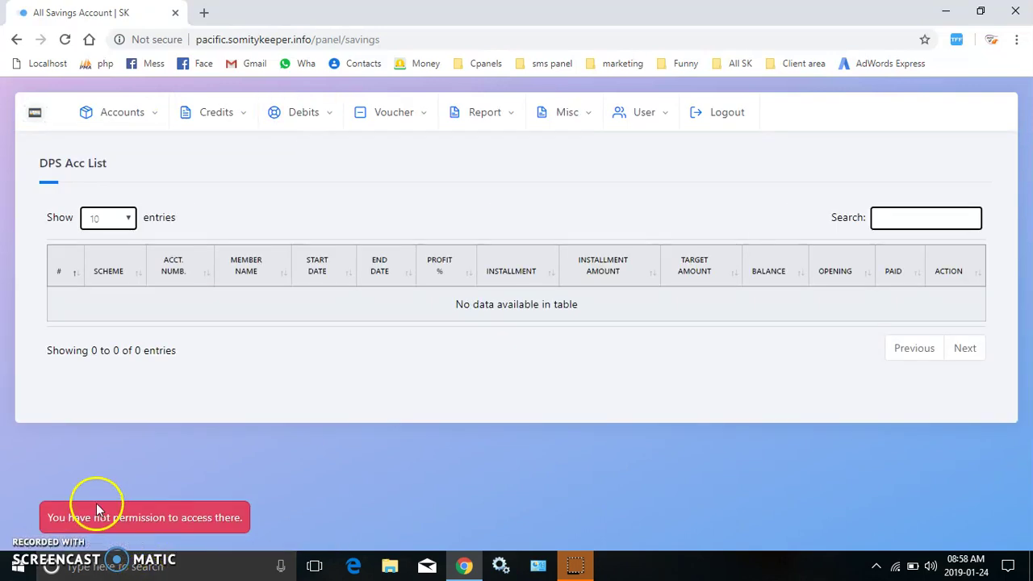
{"action": "left_click", "coordinate": [731, 110]}
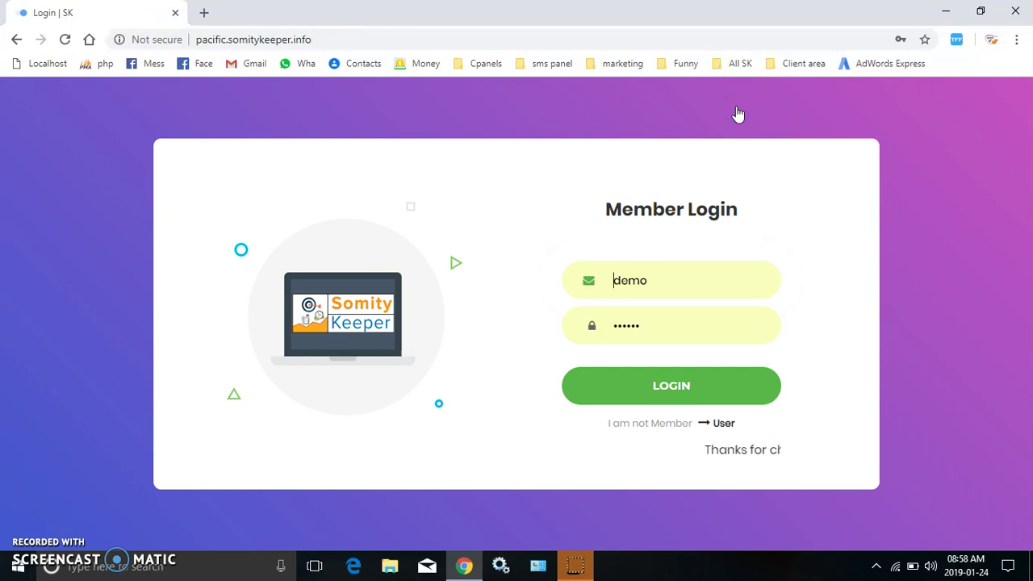
Log back in and open the empty Area List under General.
{"action": "left_click", "coordinate": [753, 391]}
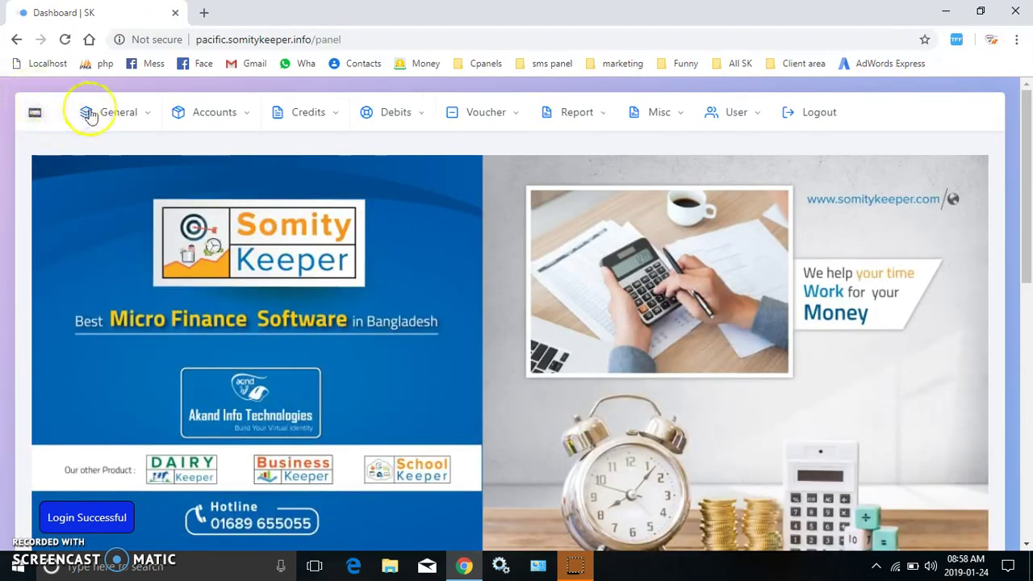
{"action": "left_click", "coordinate": [115, 121]}
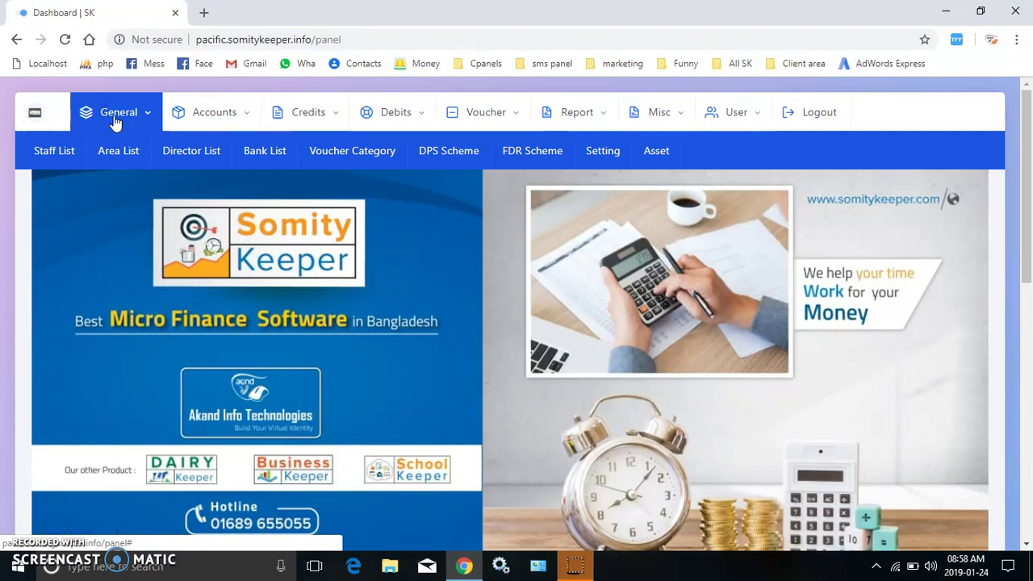
{"action": "left_click", "coordinate": [117, 150]}
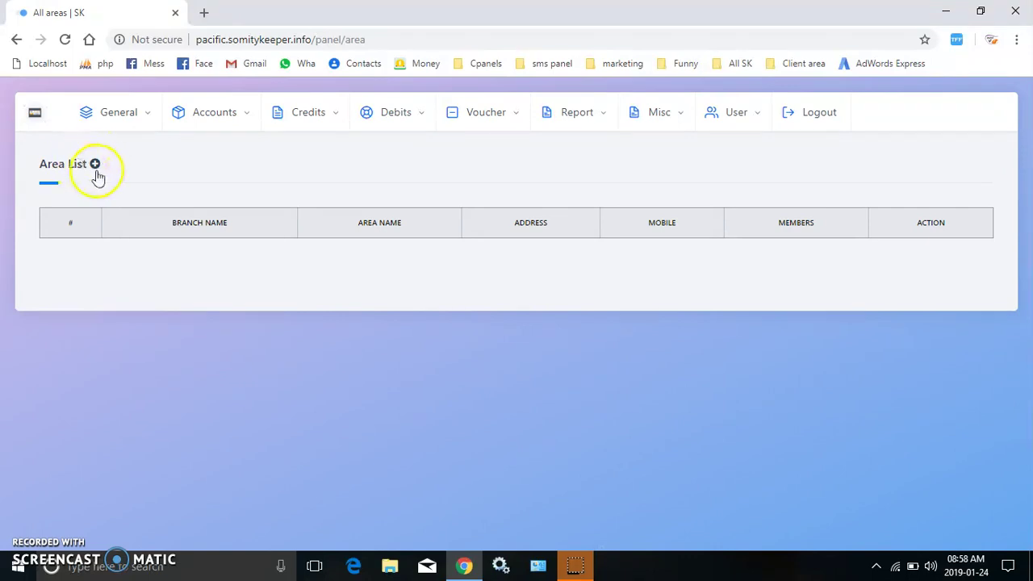
Start a new area named Uttara under Main Branch with location address Uttara.
{"action": "left_click", "coordinate": [98, 170]}
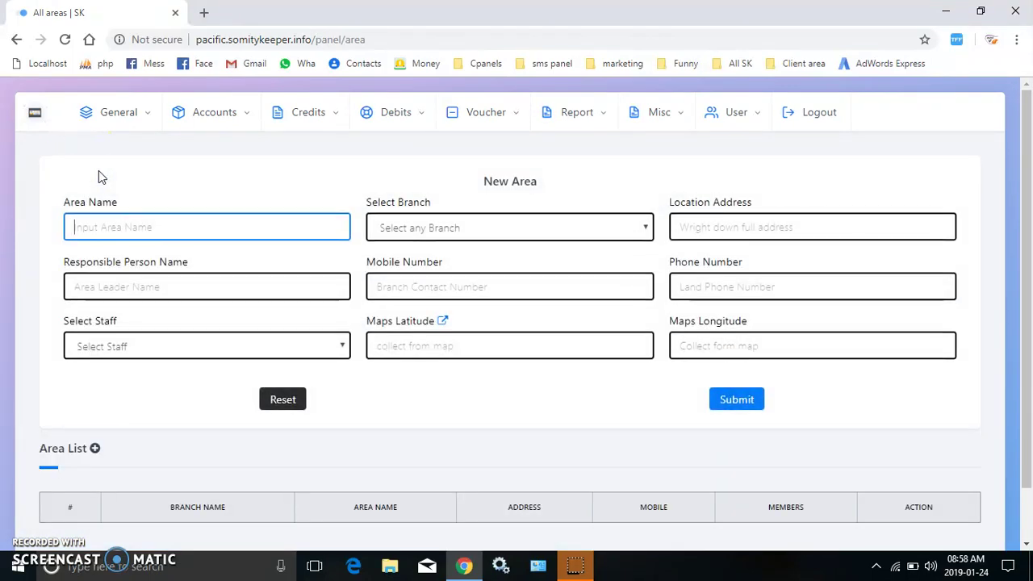
{"action": "type", "text": "Uttara"}
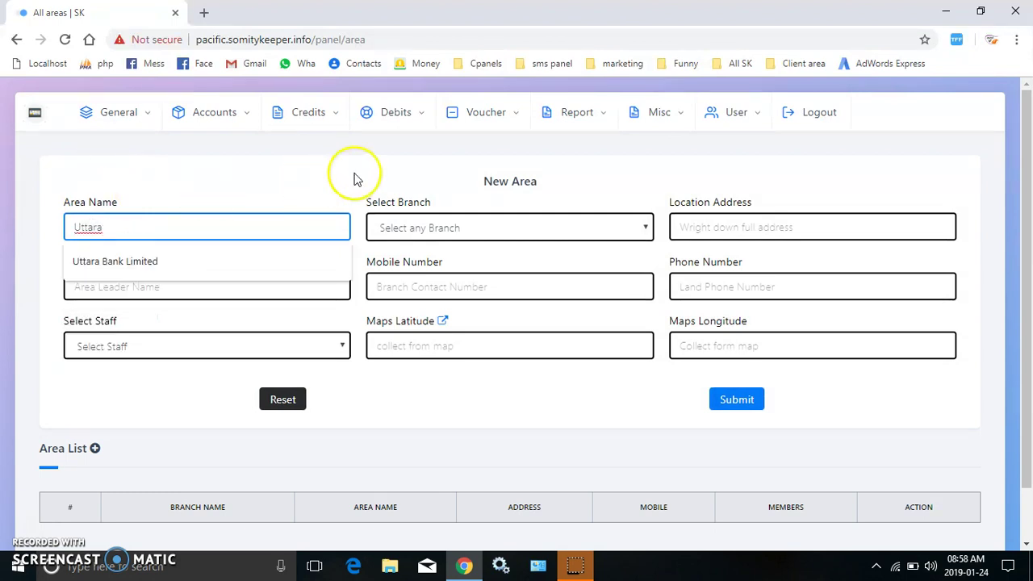
{"action": "left_click", "coordinate": [496, 213]}
{"action": "left_click", "coordinate": [494, 228]}
{"action": "left_click", "coordinate": [455, 265]}
{"action": "left_click", "coordinate": [780, 234]}
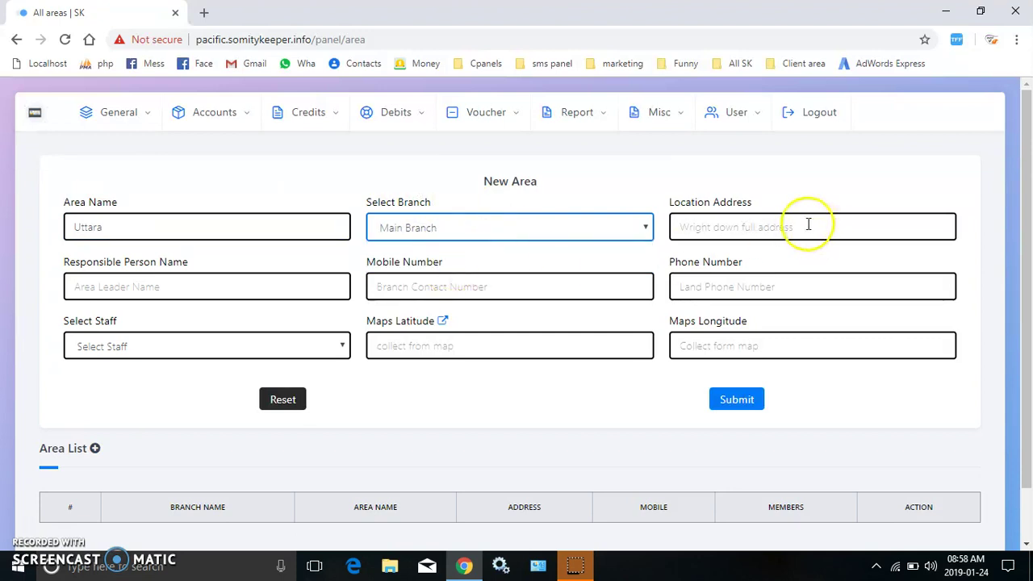
{"action": "left_click", "coordinate": [807, 224]}
{"action": "type", "text": "Uttara"}
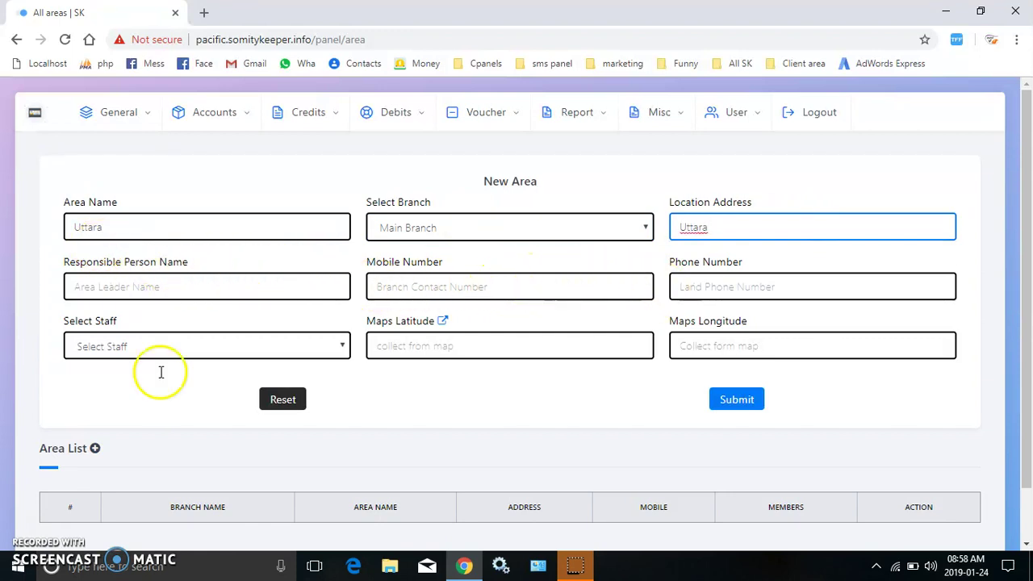
Assign a staff member to Uttara and save the area.
{"action": "left_click", "coordinate": [198, 346]}
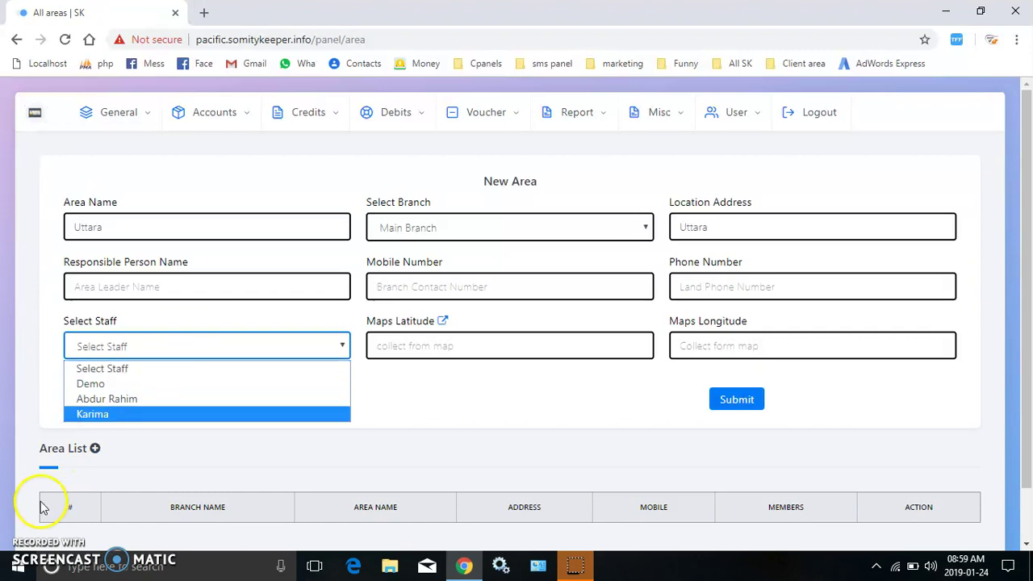
{"action": "left_click", "coordinate": [185, 415]}
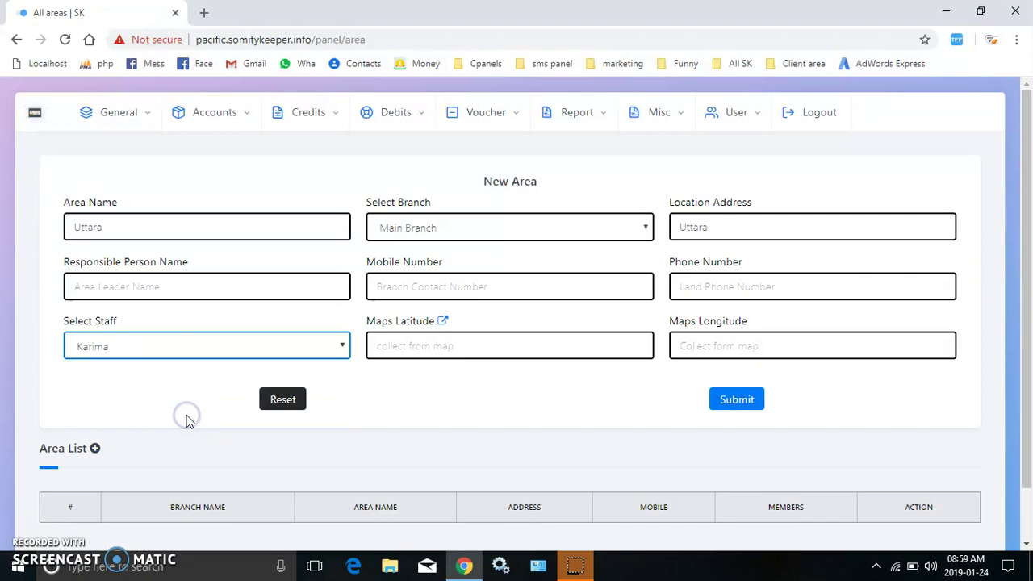
{"action": "left_click", "coordinate": [744, 401]}
{"action": "key", "text": "Return"}
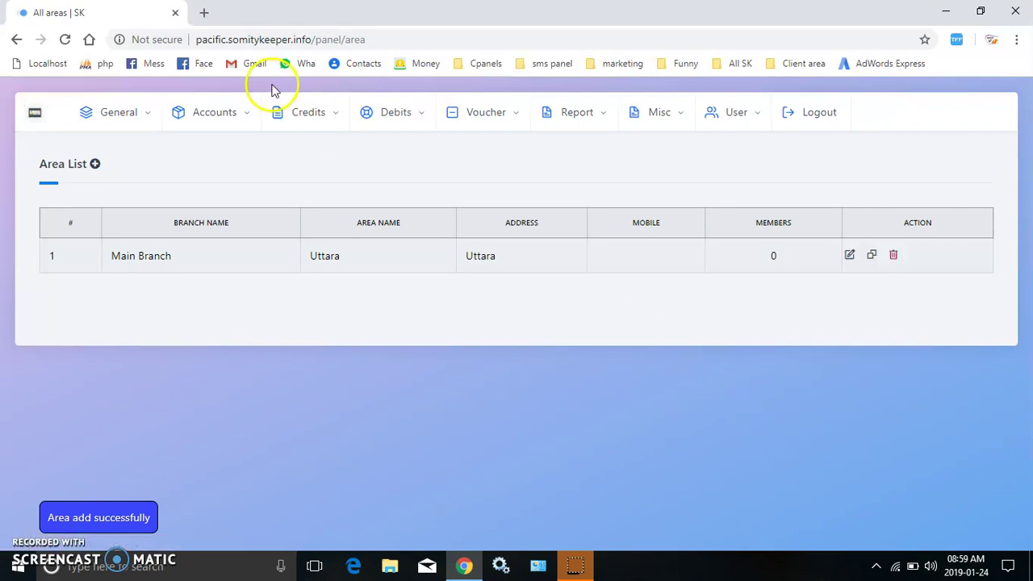
Start a new area named Tongi under Main Branch and assign a staff member.
{"action": "left_click", "coordinate": [95, 165]}
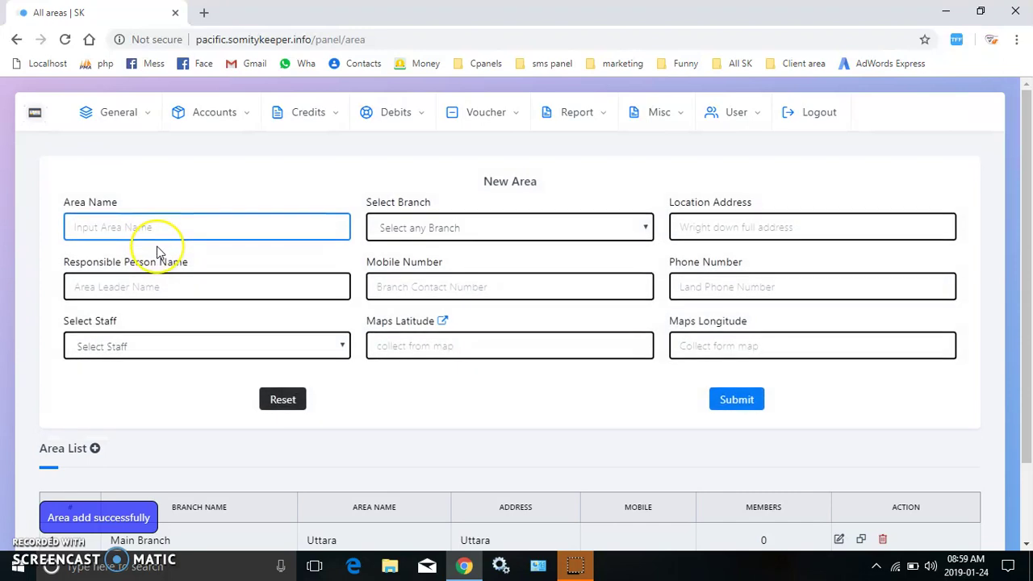
{"action": "type", "text": "Tongi"}
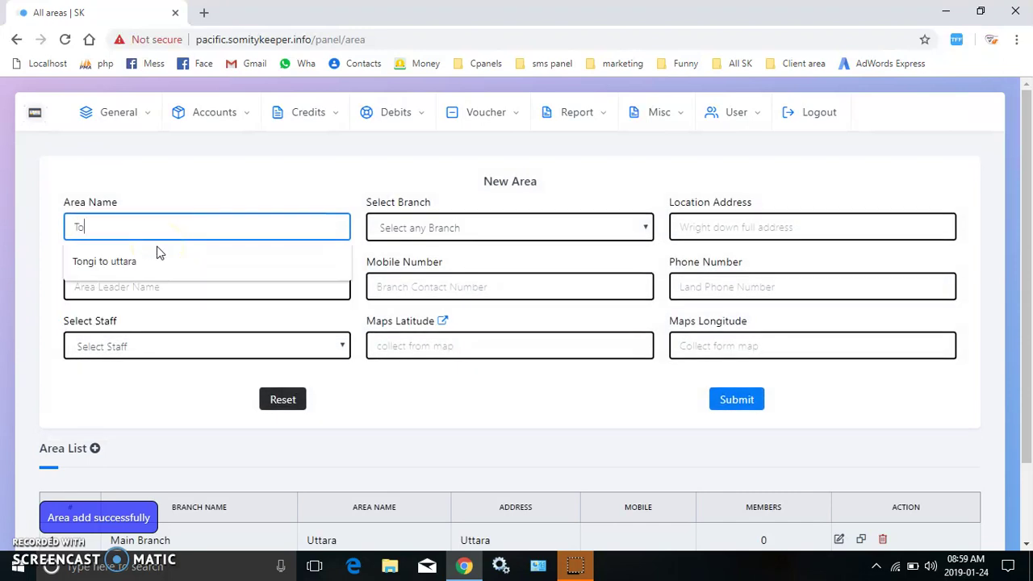
{"action": "left_click", "coordinate": [428, 226]}
{"action": "left_click", "coordinate": [416, 266]}
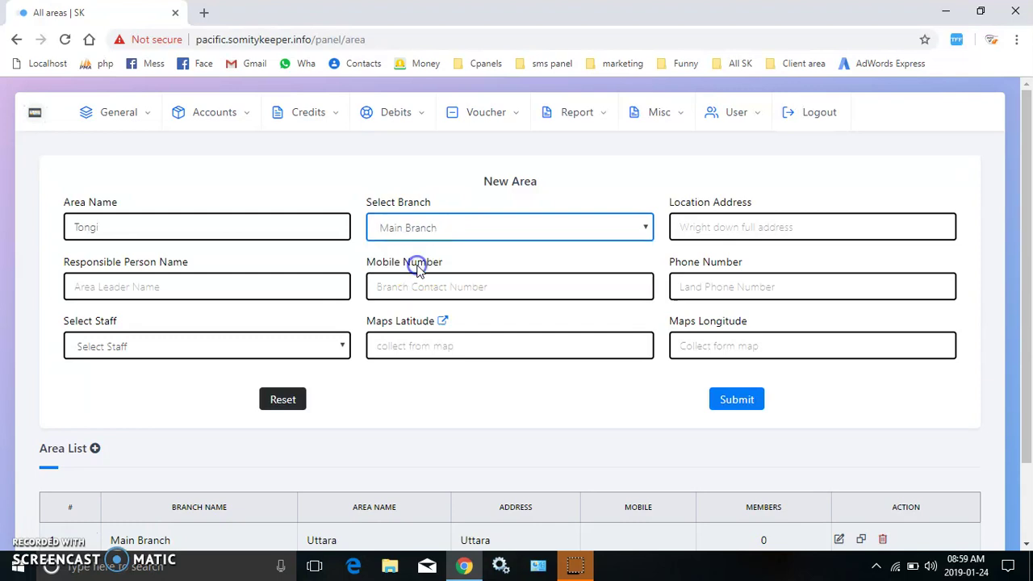
{"action": "left_click", "coordinate": [185, 349]}
{"action": "left_click", "coordinate": [186, 351]}
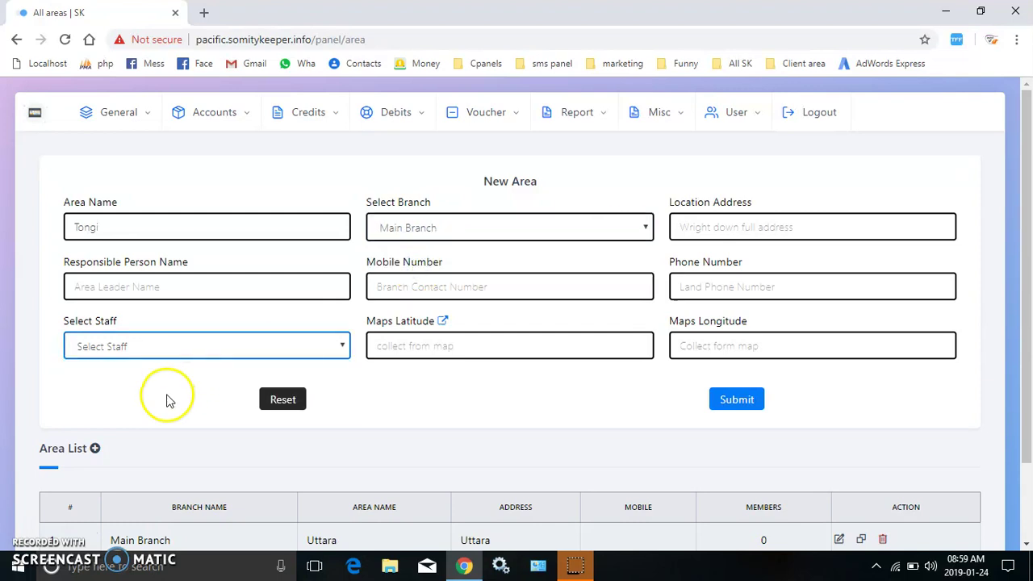
{"action": "left_click", "coordinate": [173, 345]}
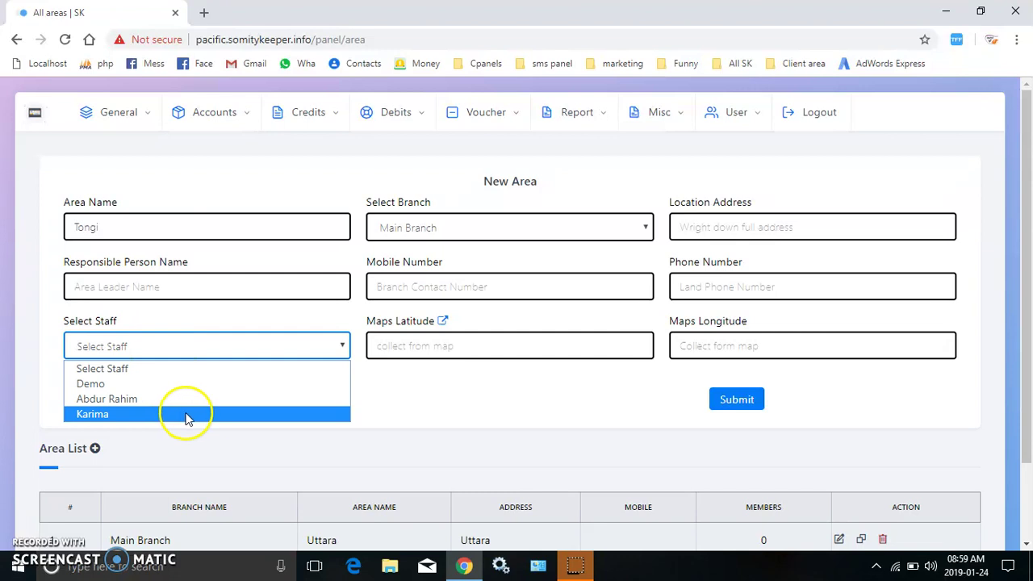
{"action": "left_click", "coordinate": [179, 399]}
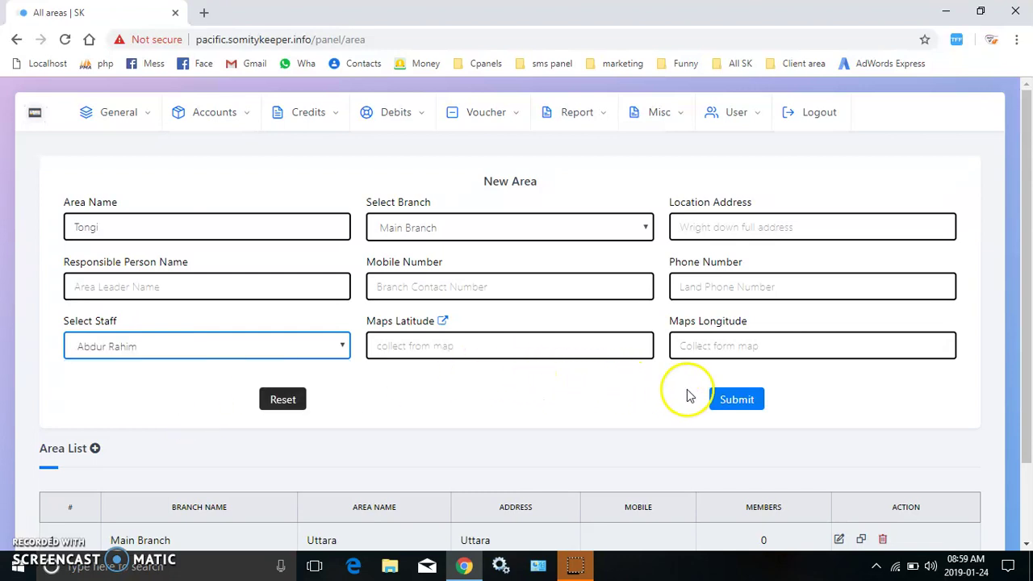
Fill in location address Tongi and save the Tongi area.
{"action": "left_click", "coordinate": [729, 403]}
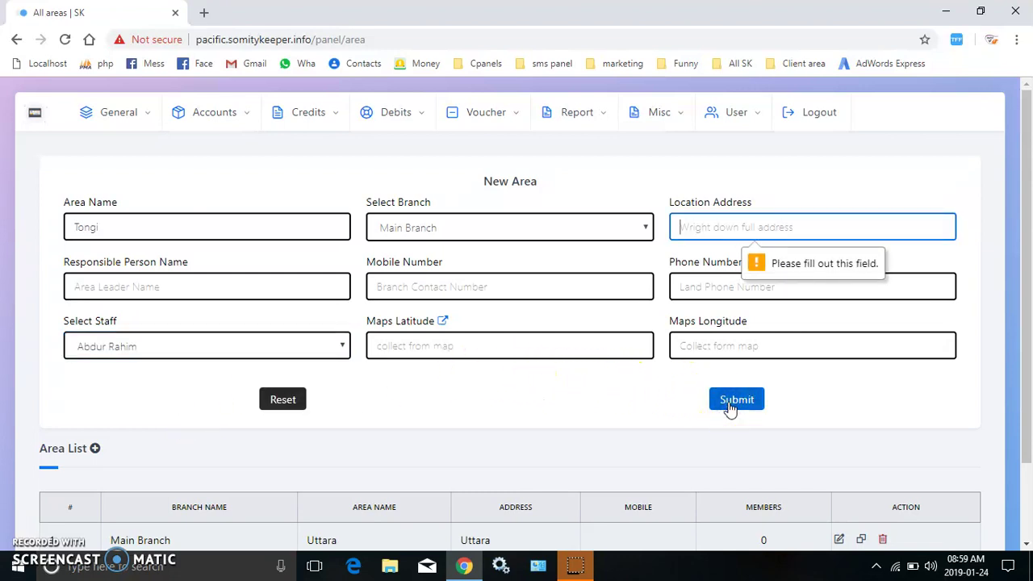
{"action": "type", "text": "Ton"}
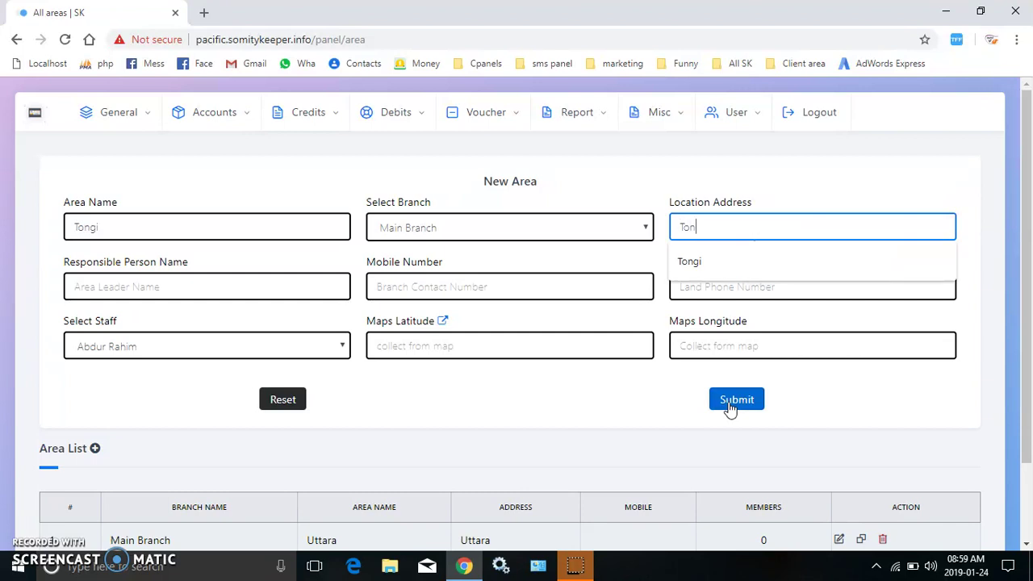
{"action": "type", "text": "gi"}
{"action": "left_click", "coordinate": [730, 407]}
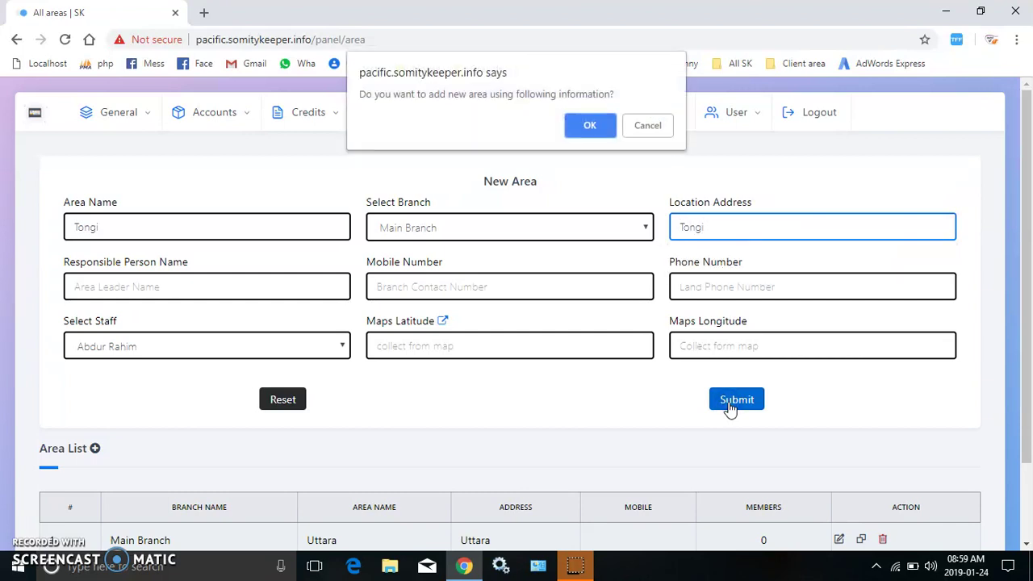
{"action": "key", "text": "Return"}
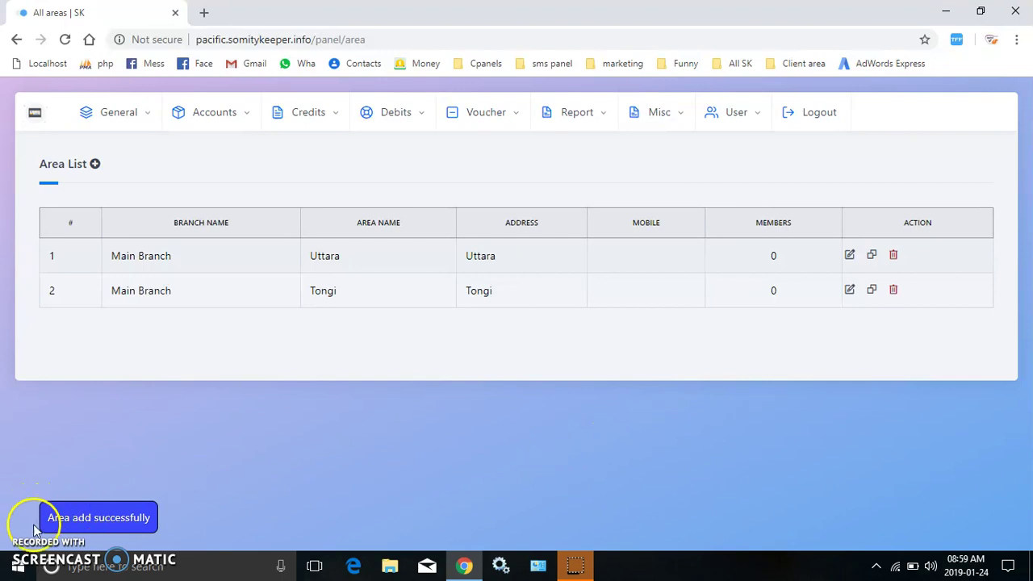
{"action": "mouse_move", "coordinate": [126, 120]}
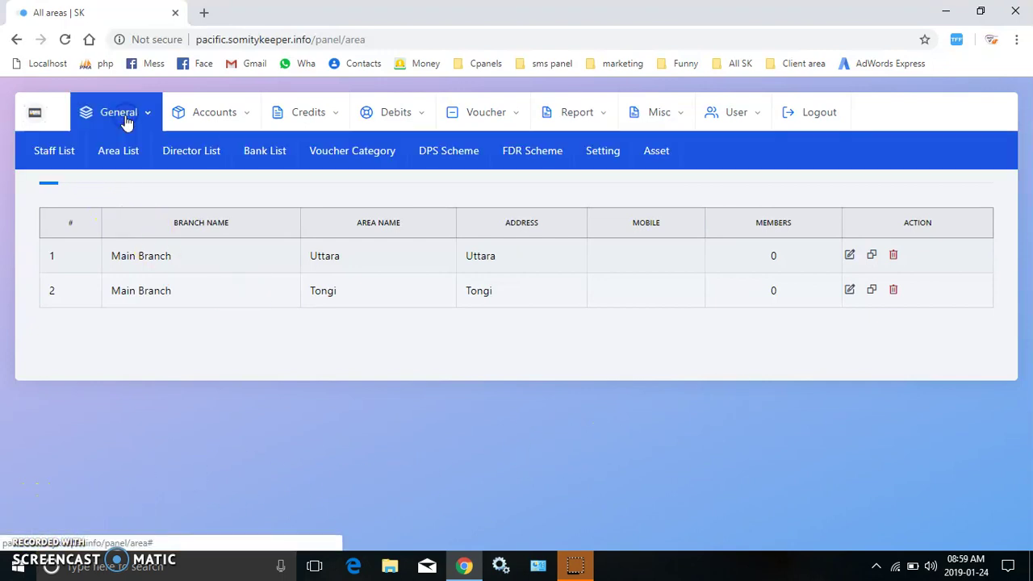
From the Director List, start a new director and autofill the saved details.
{"action": "left_click", "coordinate": [191, 160]}
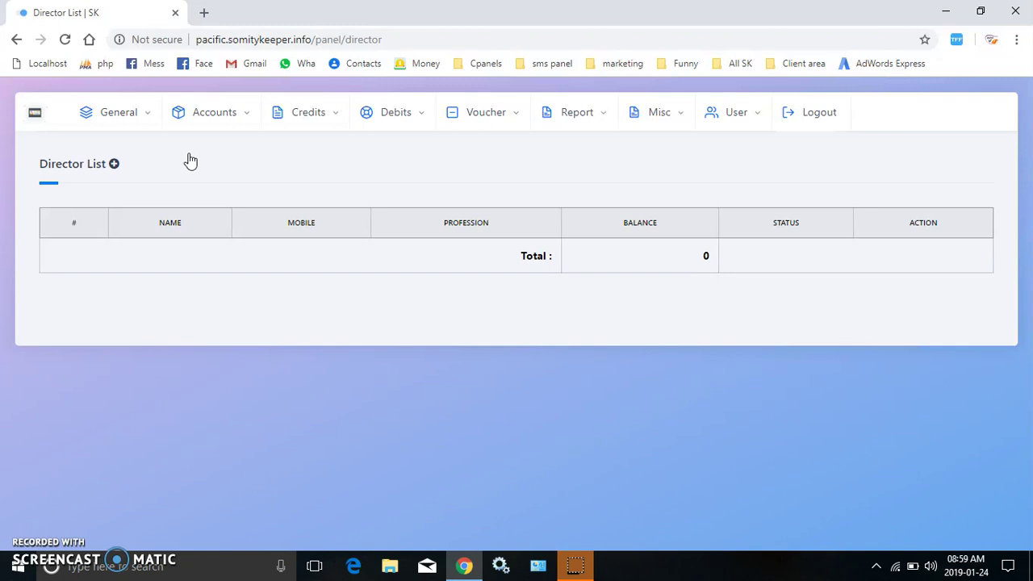
{"action": "left_click", "coordinate": [114, 164]}
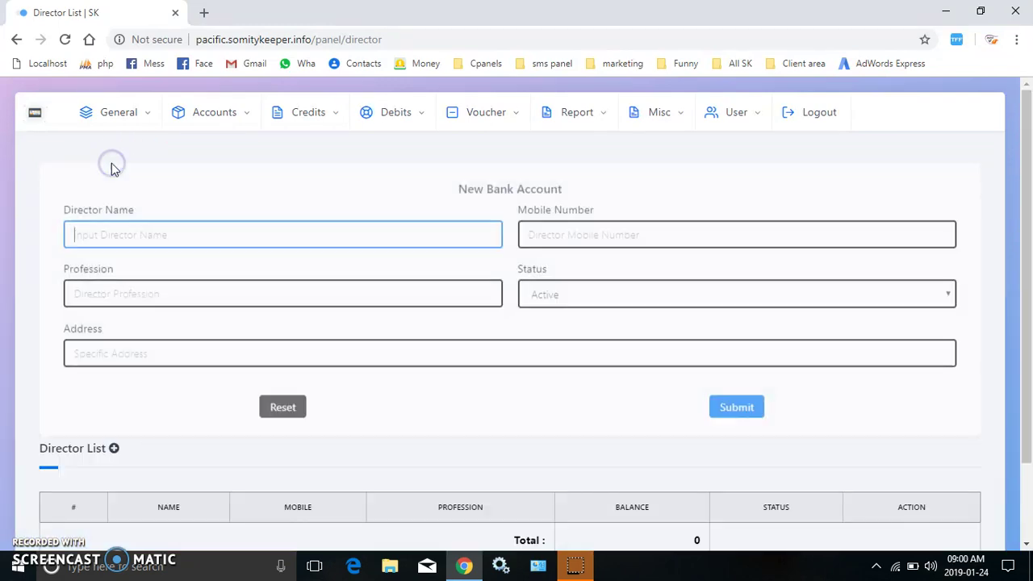
{"action": "type", "text": "m"}
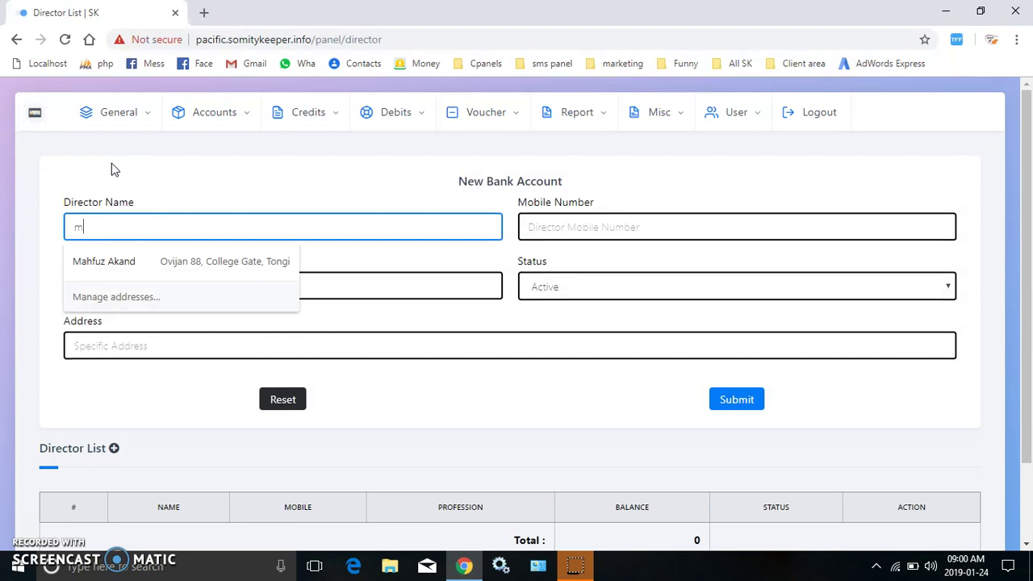
{"action": "key", "text": "Down"}
{"action": "key", "text": "Return"}
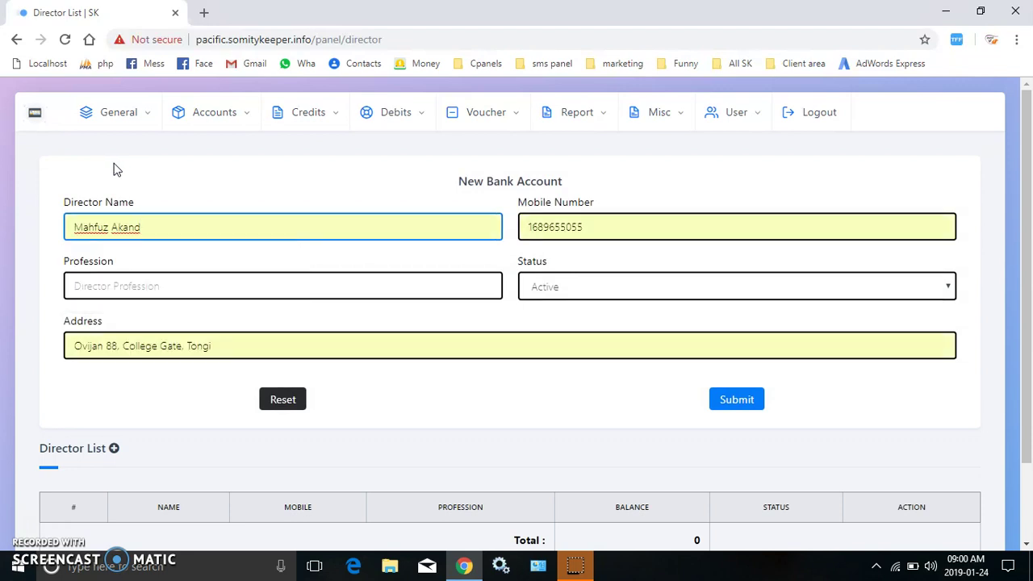
Correct the mobile number, set profession to Business, and save the director.
{"action": "left_click", "coordinate": [528, 226]}
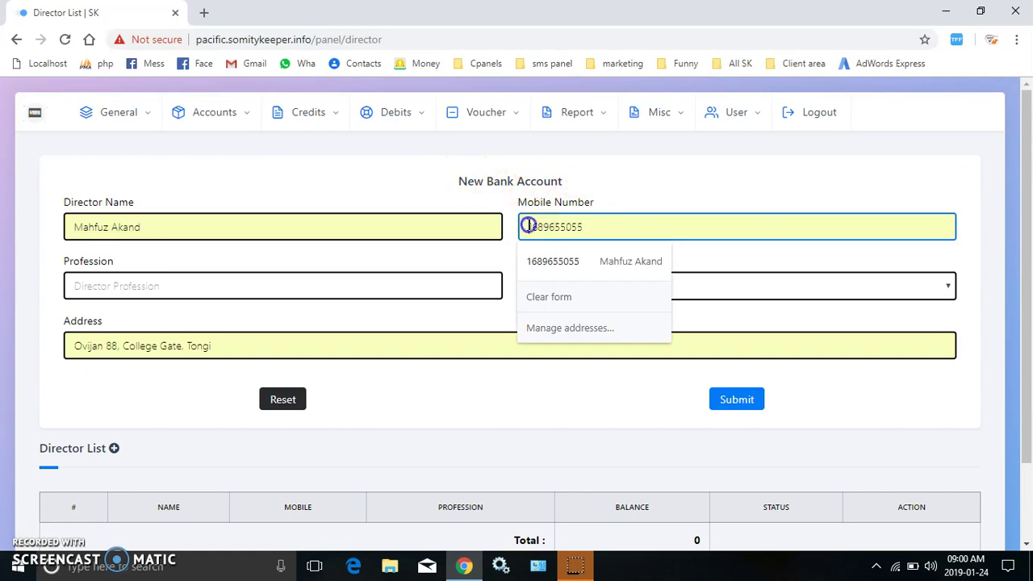
{"action": "type", "text": "0"}
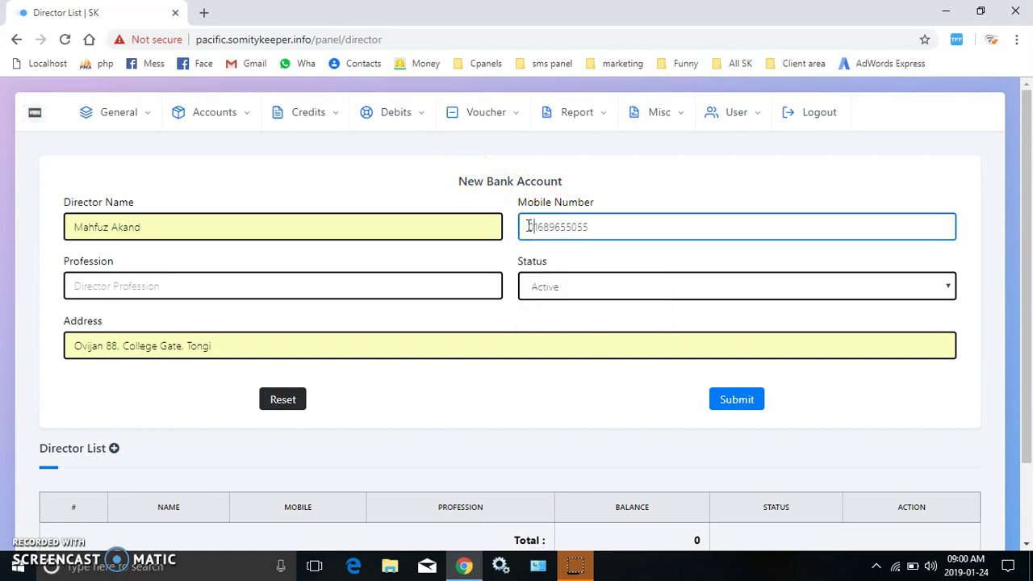
{"action": "left_click", "coordinate": [294, 284]}
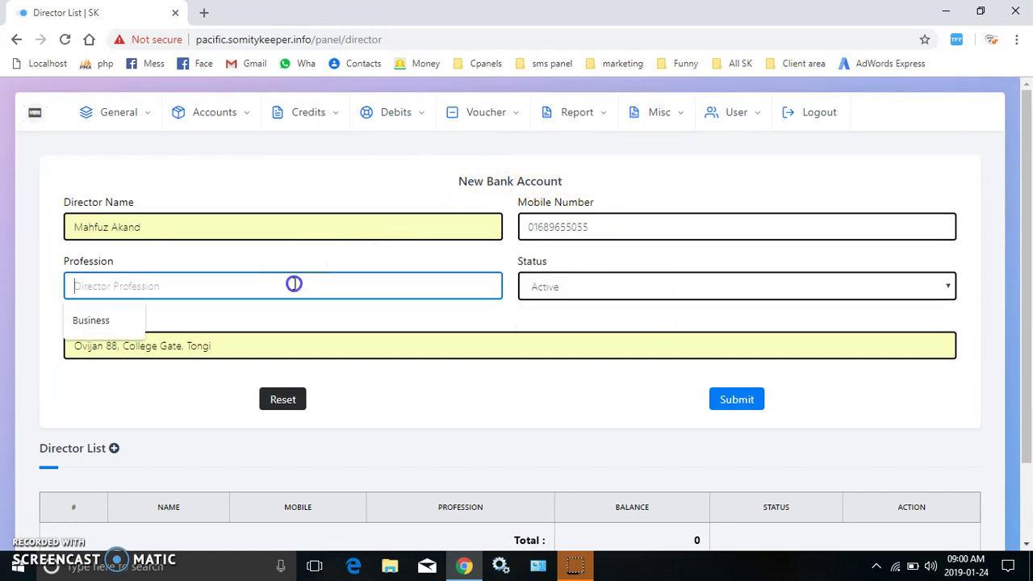
{"action": "left_click", "coordinate": [84, 323]}
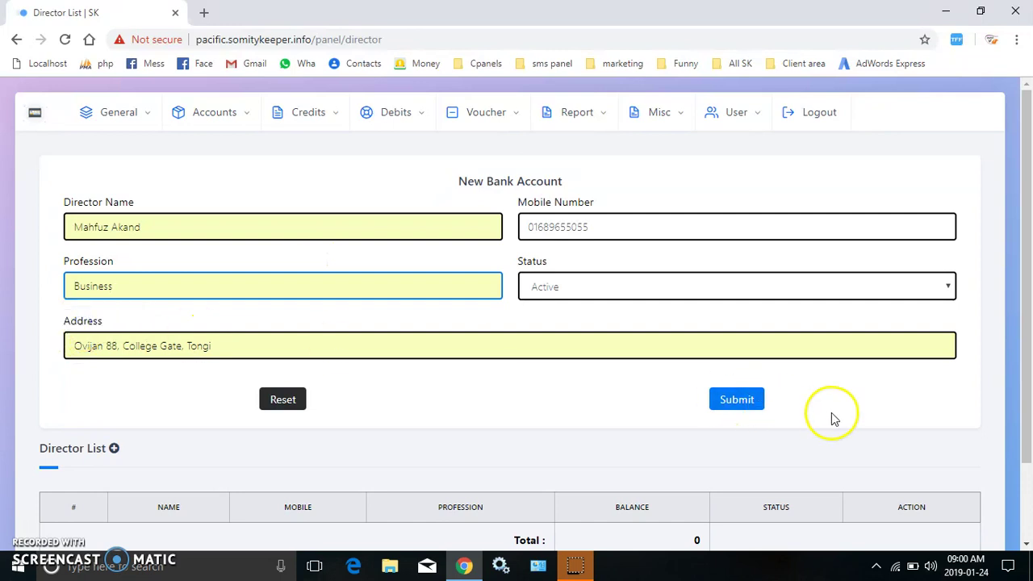
{"action": "left_click", "coordinate": [742, 407]}
{"action": "key", "text": "Return"}
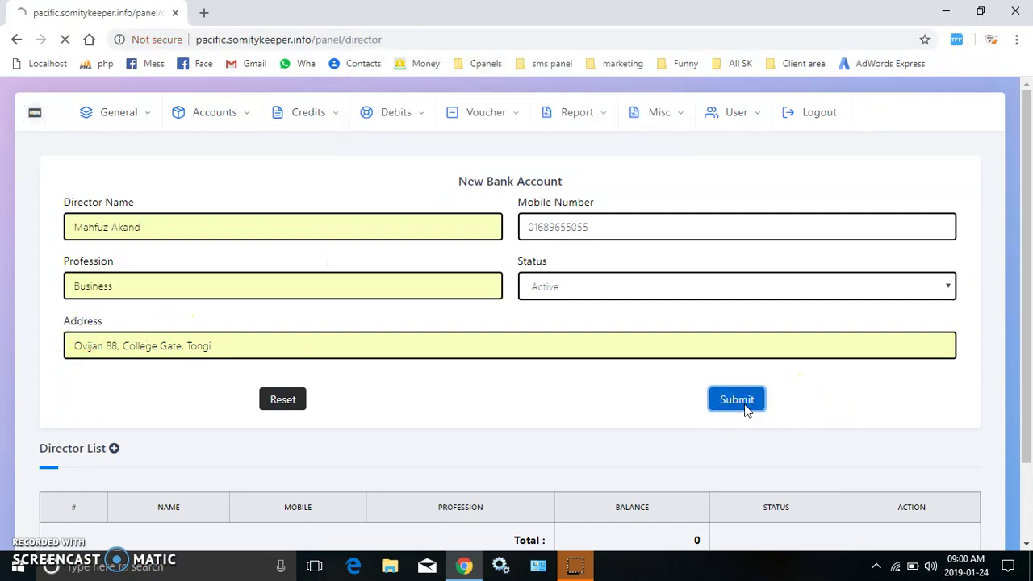
{"action": "left_click", "coordinate": [114, 165]}
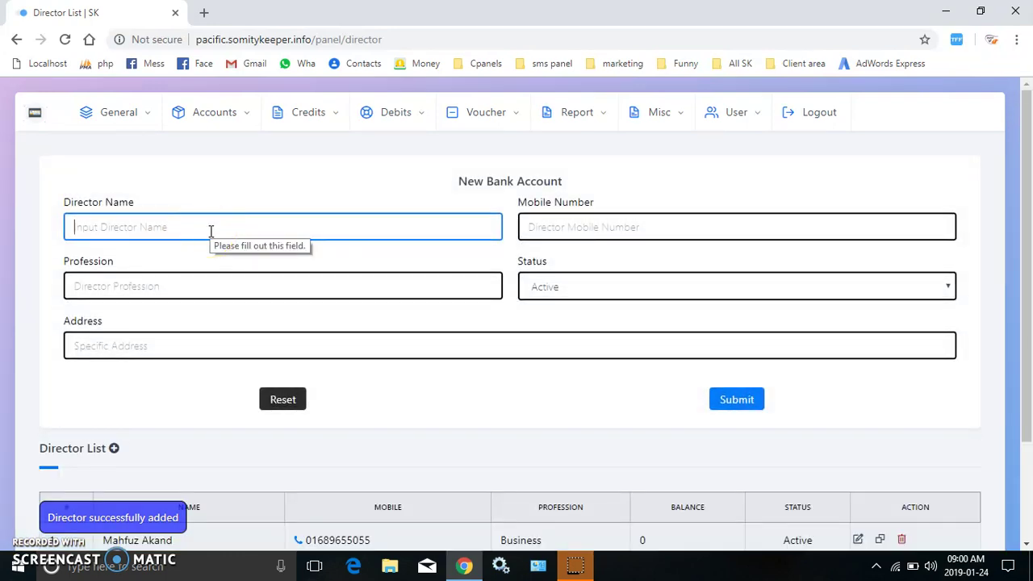
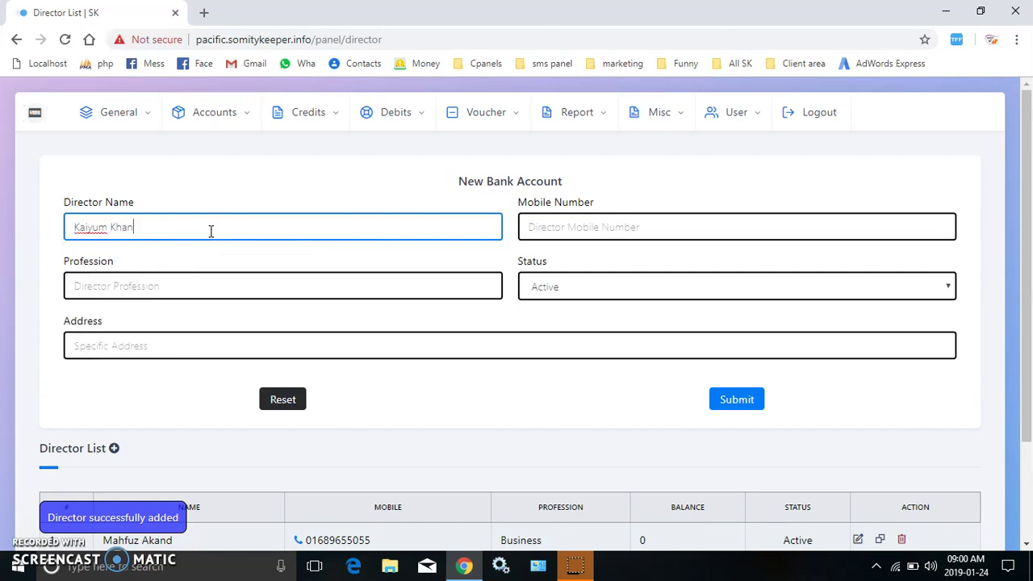
Enter the second director's name and set the profession to Business.
{"action": "left_click", "coordinate": [667, 227]}
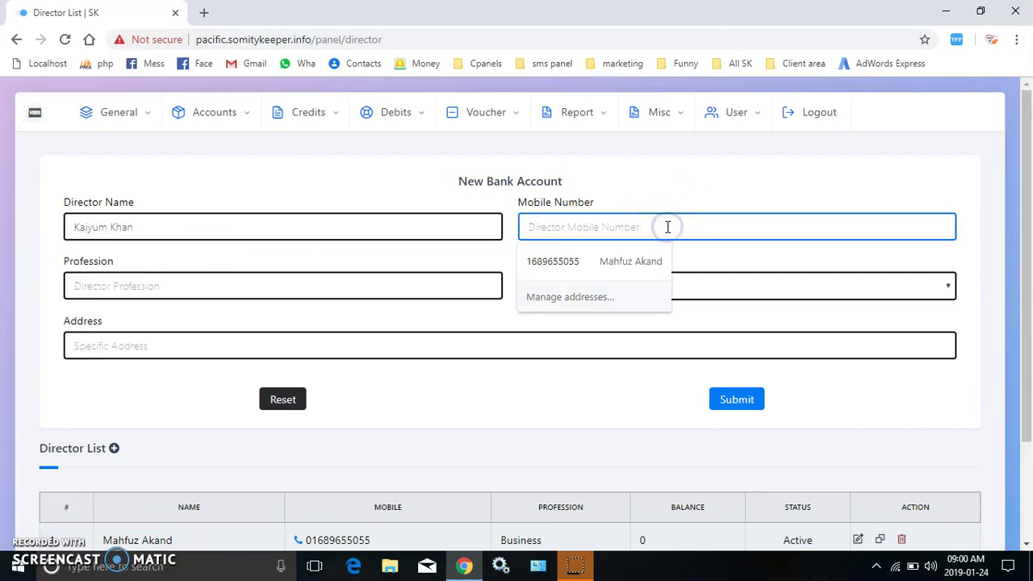
{"action": "left_click", "coordinate": [650, 192]}
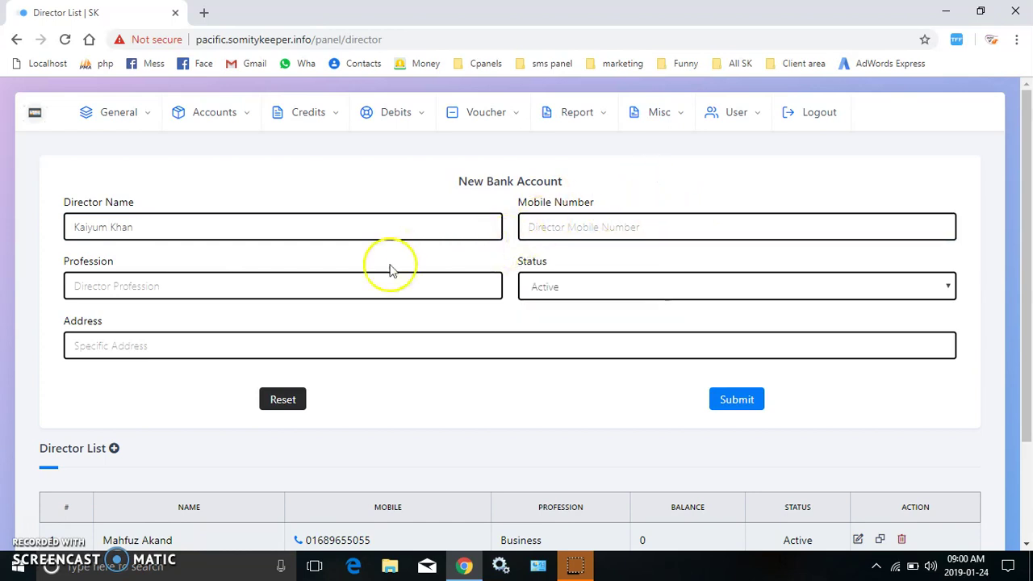
{"action": "left_click", "coordinate": [266, 286]}
{"action": "left_click", "coordinate": [115, 320]}
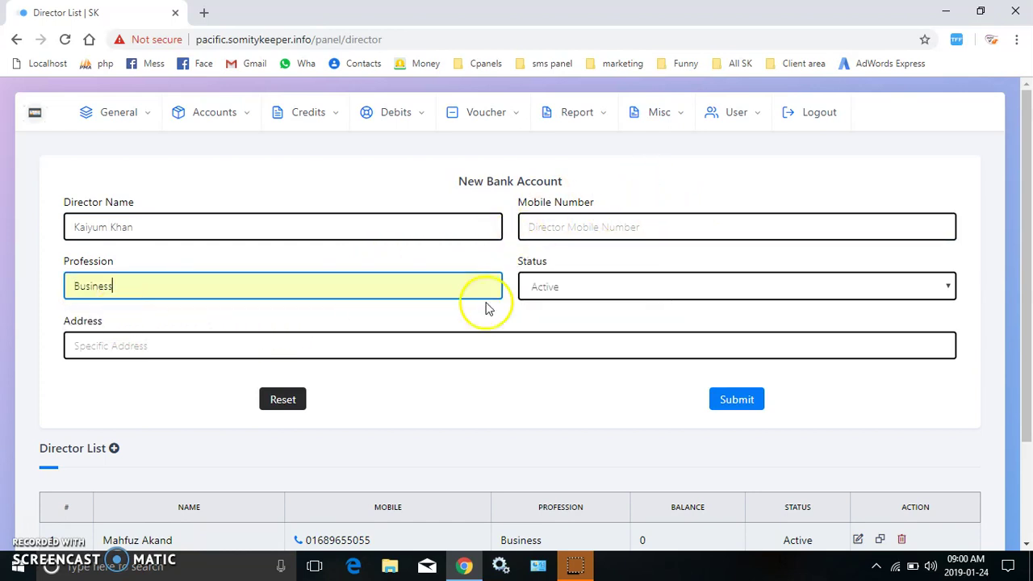
Enter the director's mobile number and save the new director.
{"action": "left_click", "coordinate": [730, 407]}
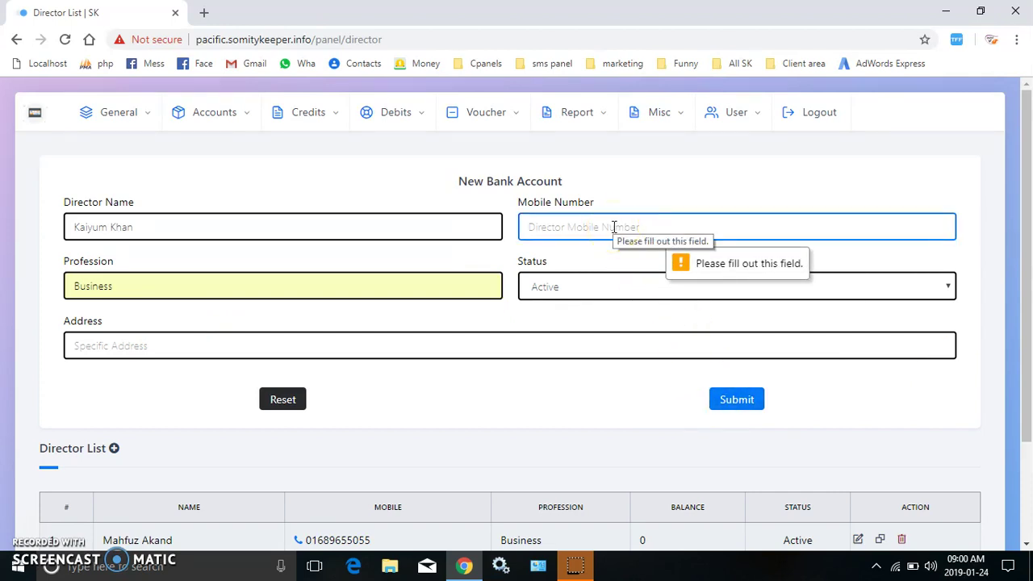
{"action": "left_click", "coordinate": [740, 402]}
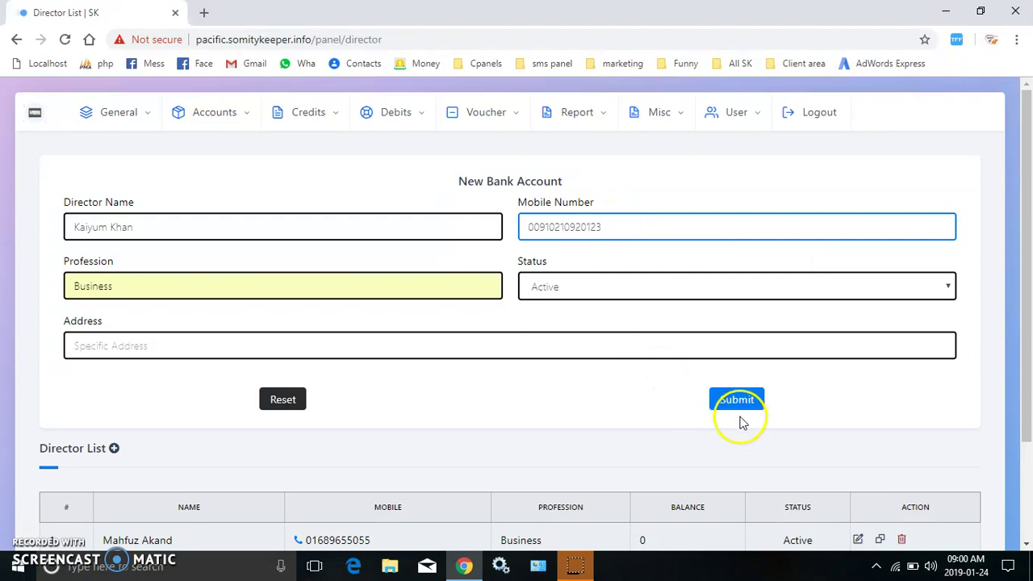
{"action": "key", "text": "Return"}
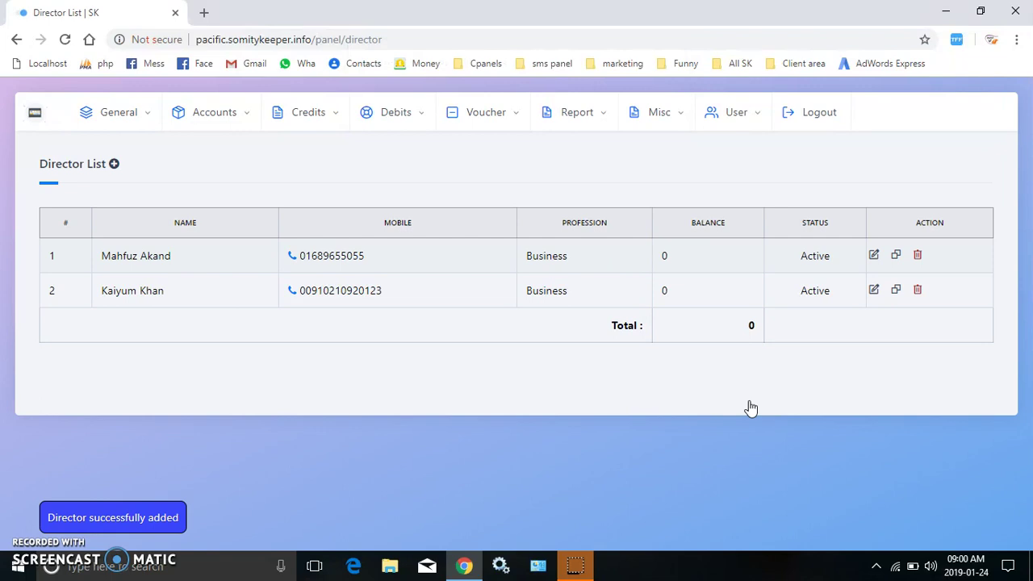
{"action": "left_click", "coordinate": [120, 114]}
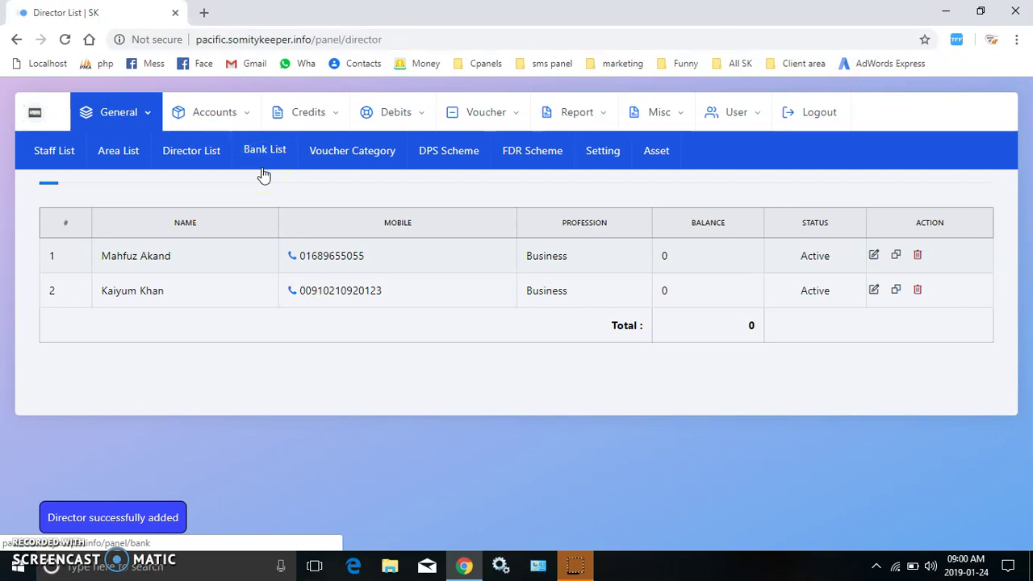
Add a United commercial bank account at the Tongi branch, with its account number and address.
{"action": "left_click", "coordinate": [263, 154]}
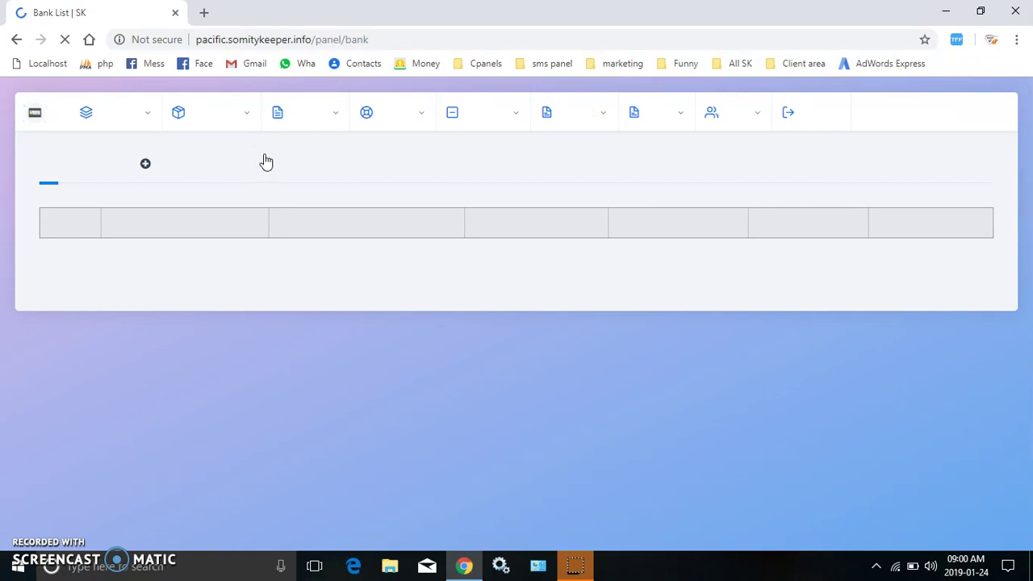
{"action": "left_click", "coordinate": [145, 164]}
{"action": "type", "text": "United commercial bank"}
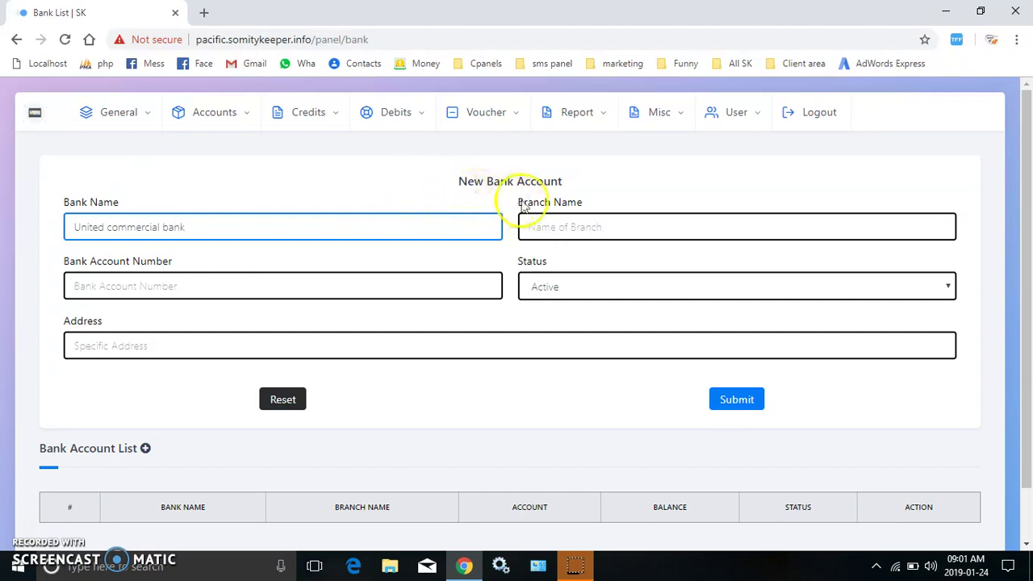
{"action": "left_click", "coordinate": [628, 231]}
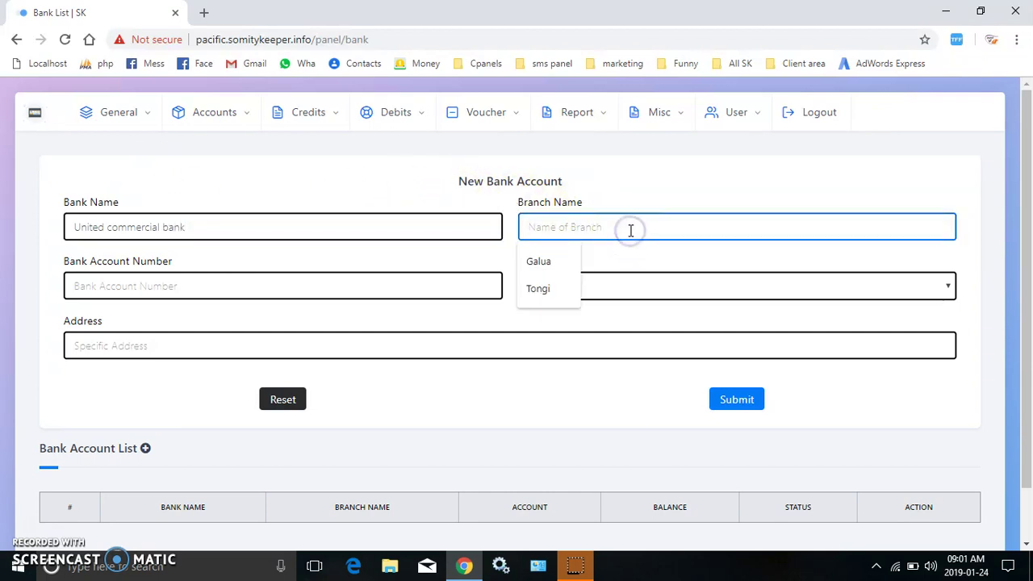
{"action": "key", "text": "Down"}
{"action": "key", "text": "Down"}
{"action": "key", "text": "Return"}
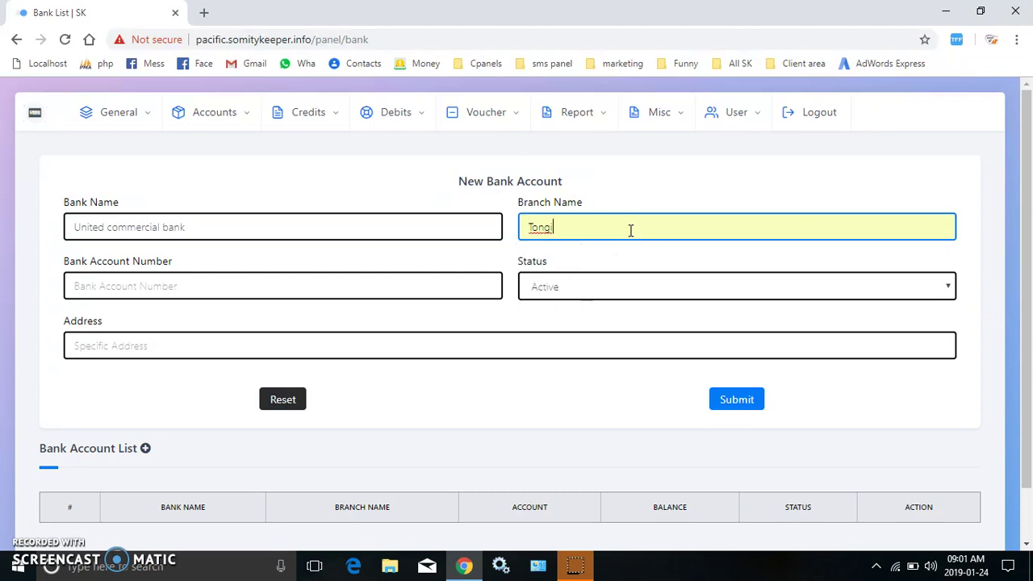
{"action": "left_click", "coordinate": [294, 284]}
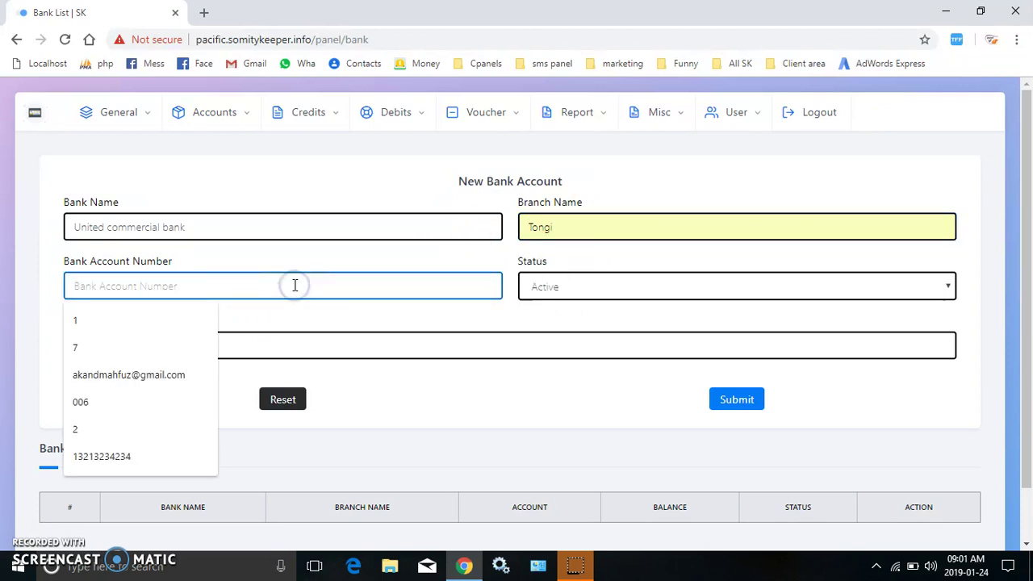
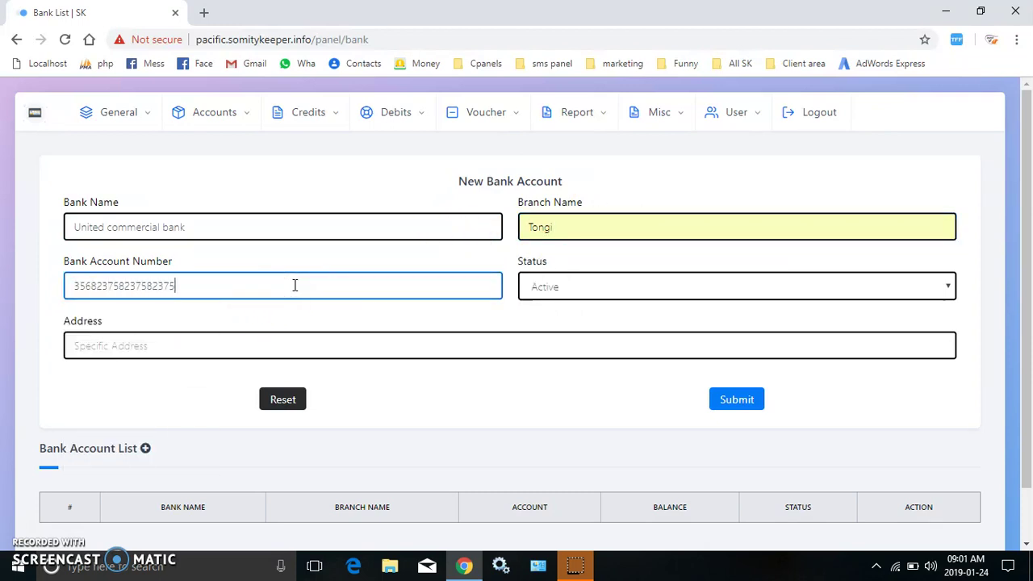
{"action": "left_click", "coordinate": [328, 356]}
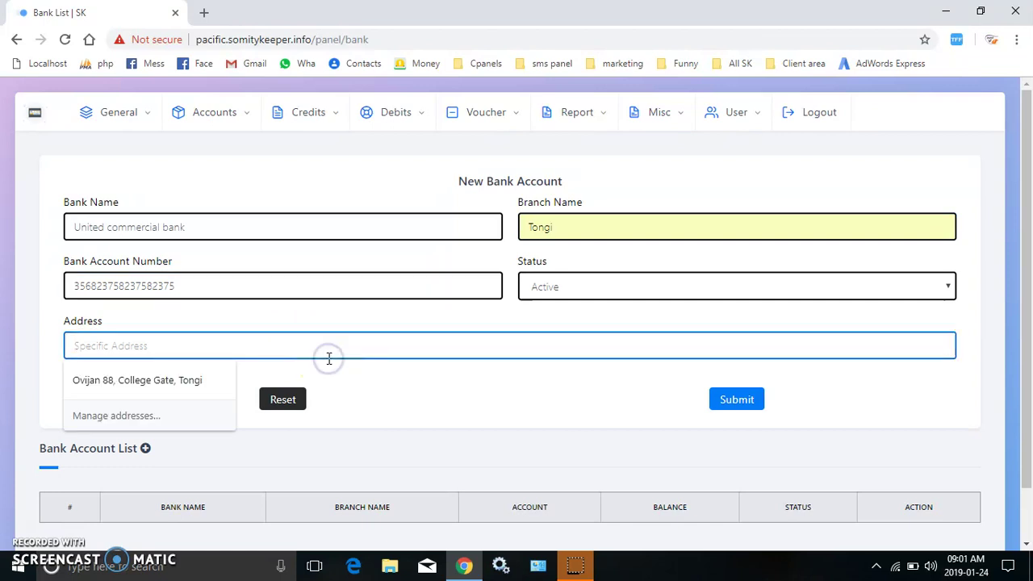
{"action": "left_click", "coordinate": [123, 381]}
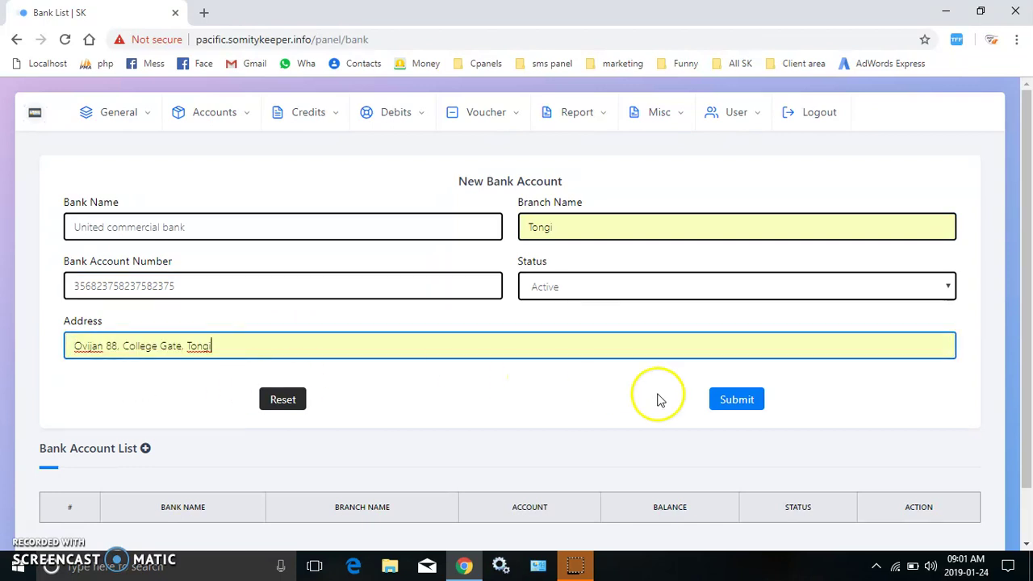
{"action": "left_click", "coordinate": [737, 401]}
{"action": "key", "text": "Return"}
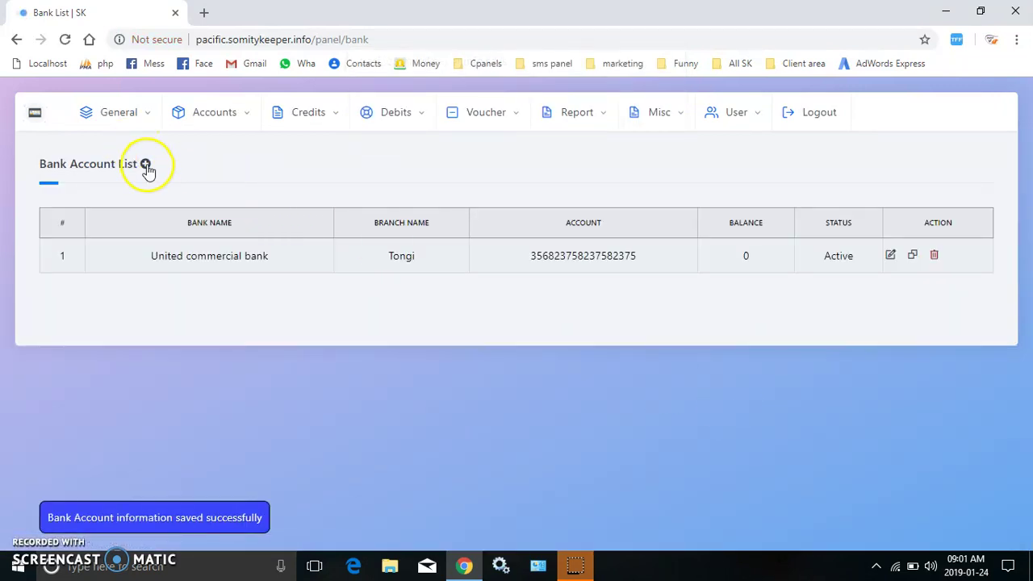
Start a new bank account for Agroni Bank Limited at the Tongi branch.
{"action": "left_click", "coordinate": [146, 166]}
{"action": "type", "text": "Ag"}
{"action": "key", "text": "Down"}
{"action": "key", "text": "Return"}
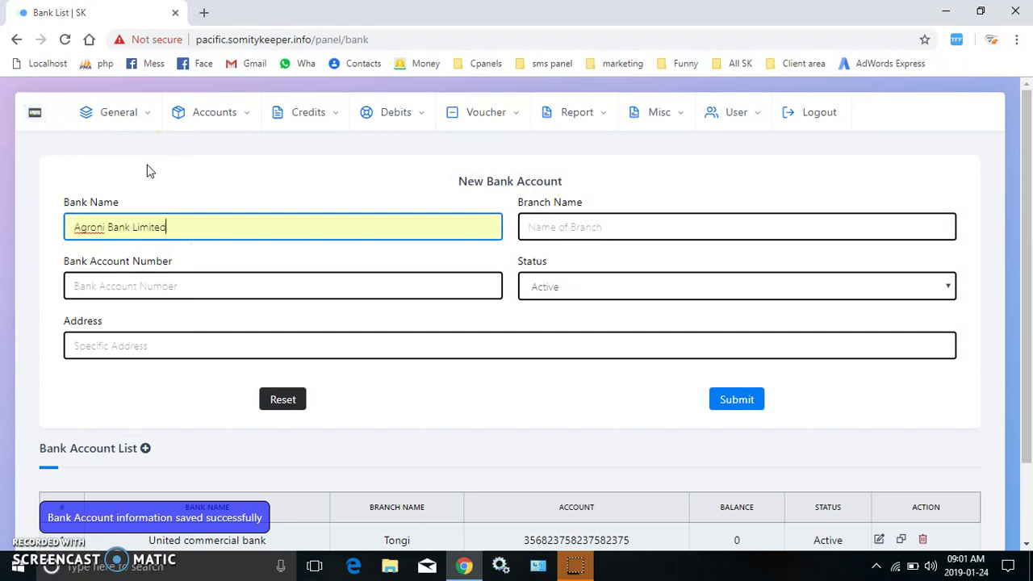
{"action": "left_click", "coordinate": [704, 229]}
{"action": "type", "text": "tongi"}
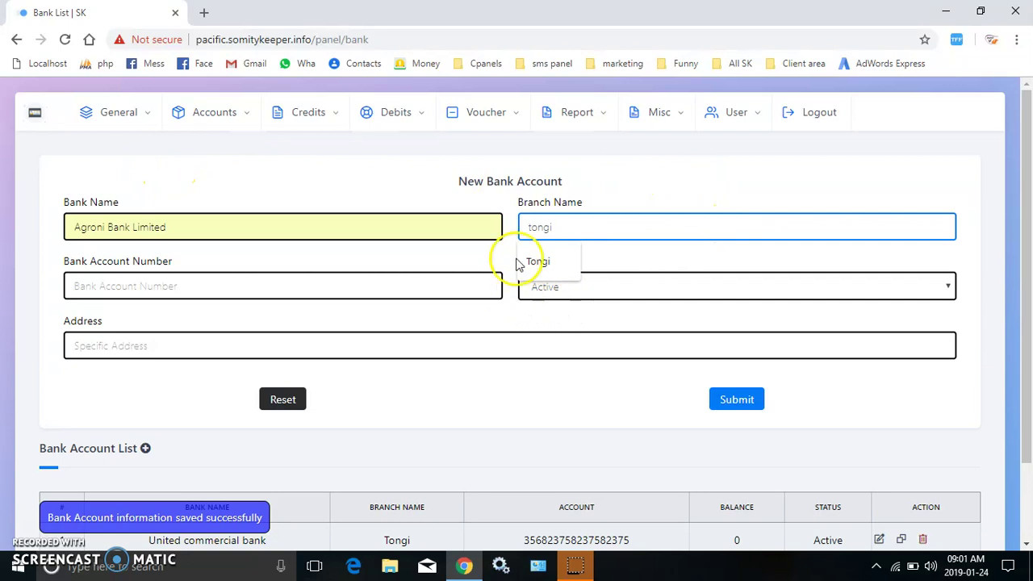
{"action": "left_click", "coordinate": [535, 261]}
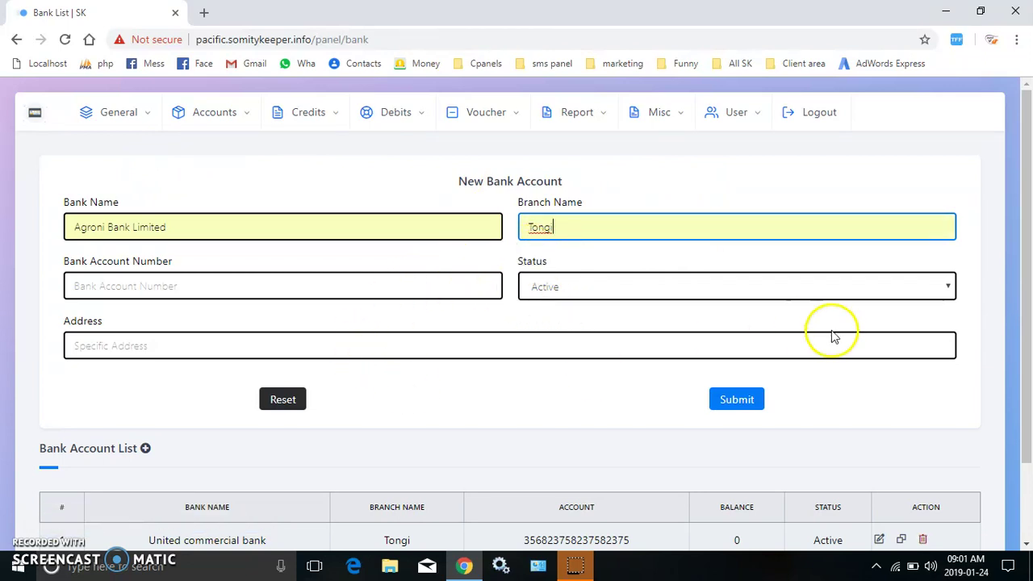
Fill in the account number and Tongi address, then submit the account.
{"action": "left_click", "coordinate": [353, 285]}
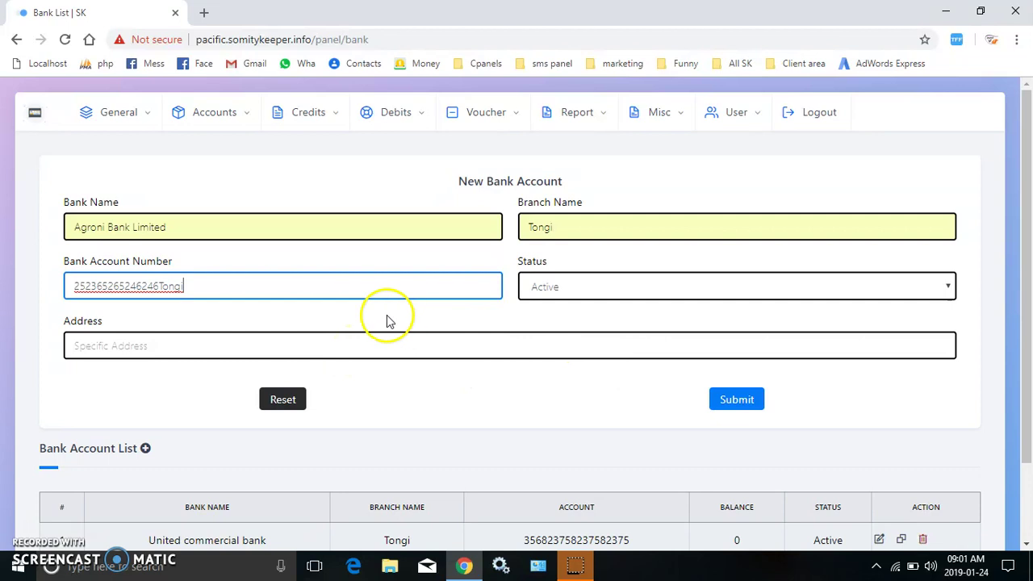
{"action": "key", "text": "BackSpace"}
{"action": "key", "text": "BackSpace"}
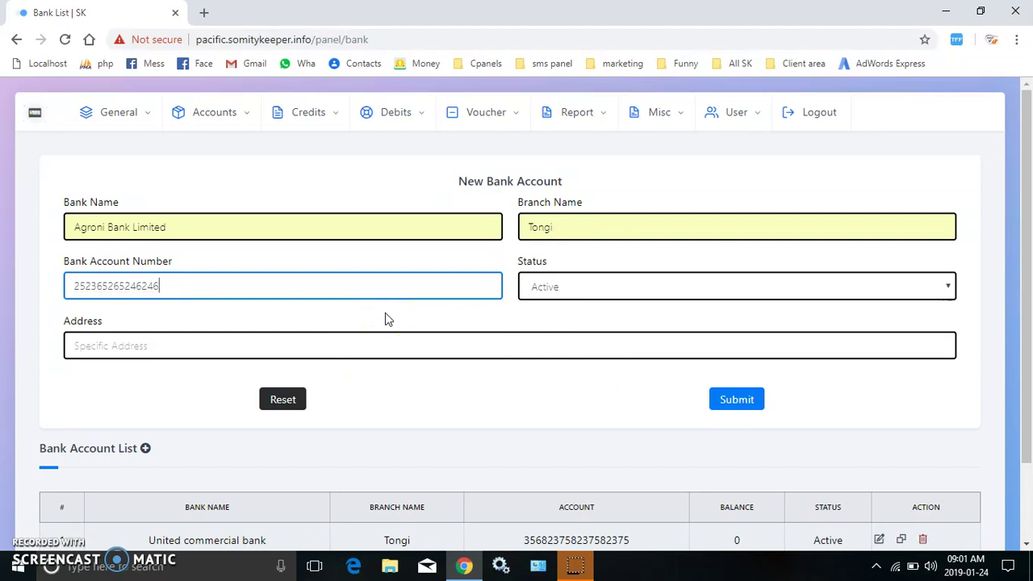
{"action": "left_click", "coordinate": [303, 352]}
{"action": "type", "text": "tongi"}
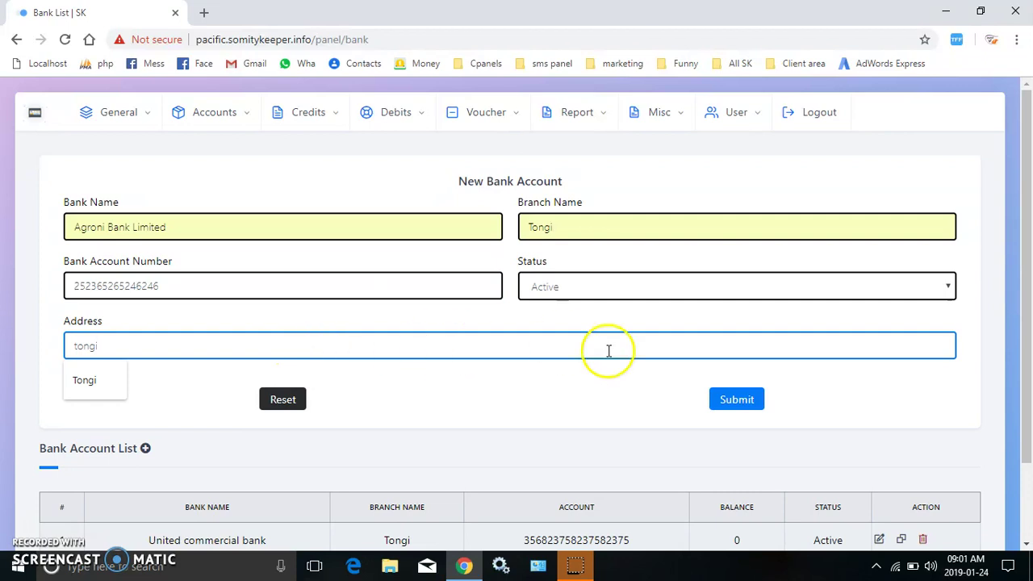
{"action": "left_click", "coordinate": [732, 399]}
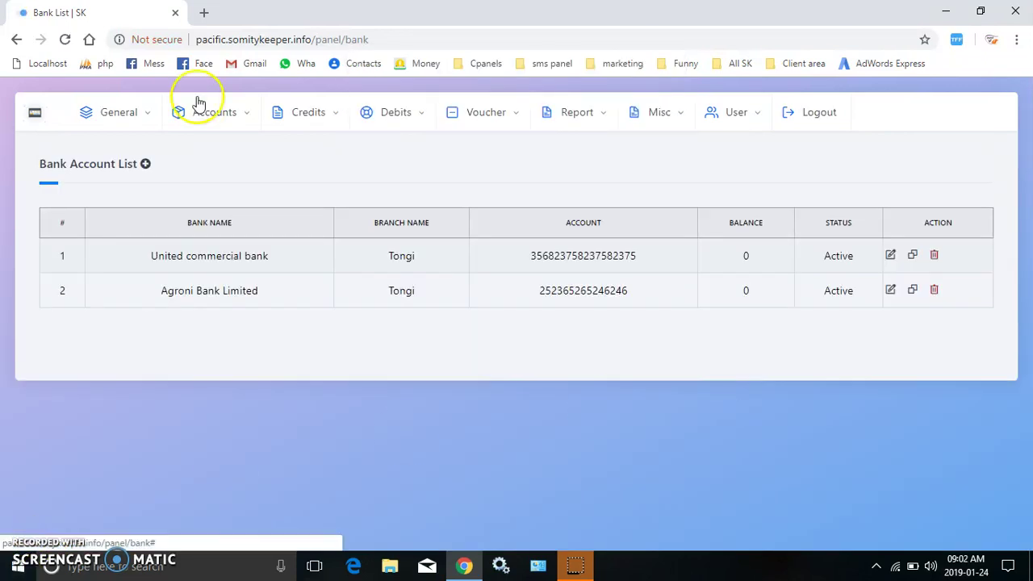
{"action": "left_click", "coordinate": [111, 114]}
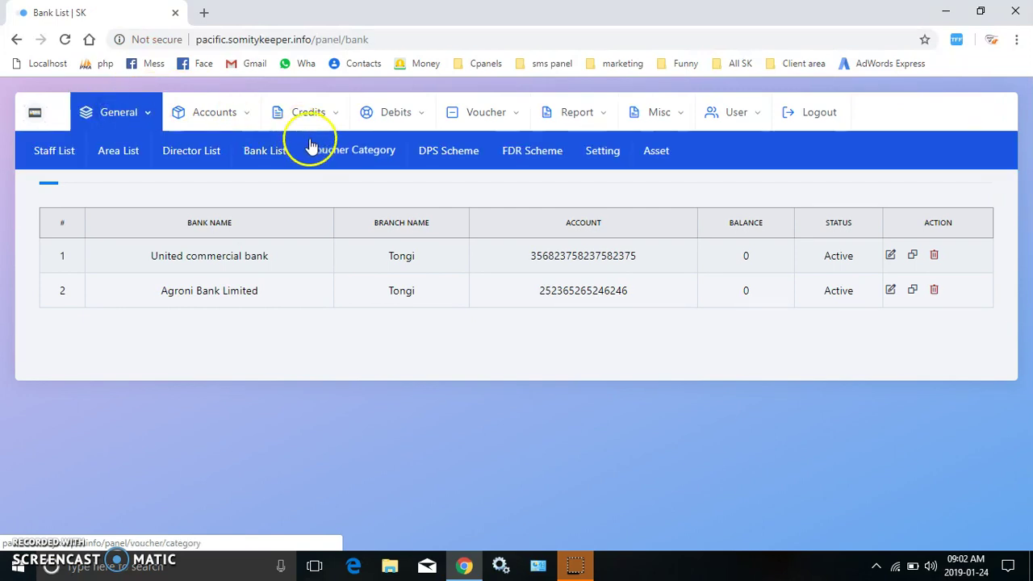
{"action": "left_click", "coordinate": [347, 153]}
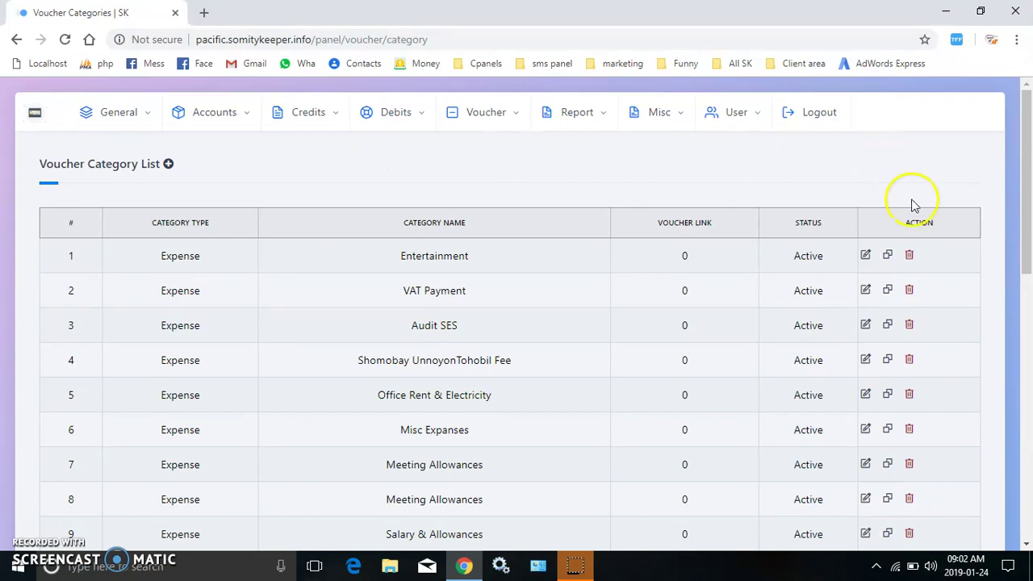
{"action": "left_click", "coordinate": [1029, 317]}
{"action": "scroll", "coordinate": [1029, 319], "scroll_direction": "down", "scroll_amount": 1}
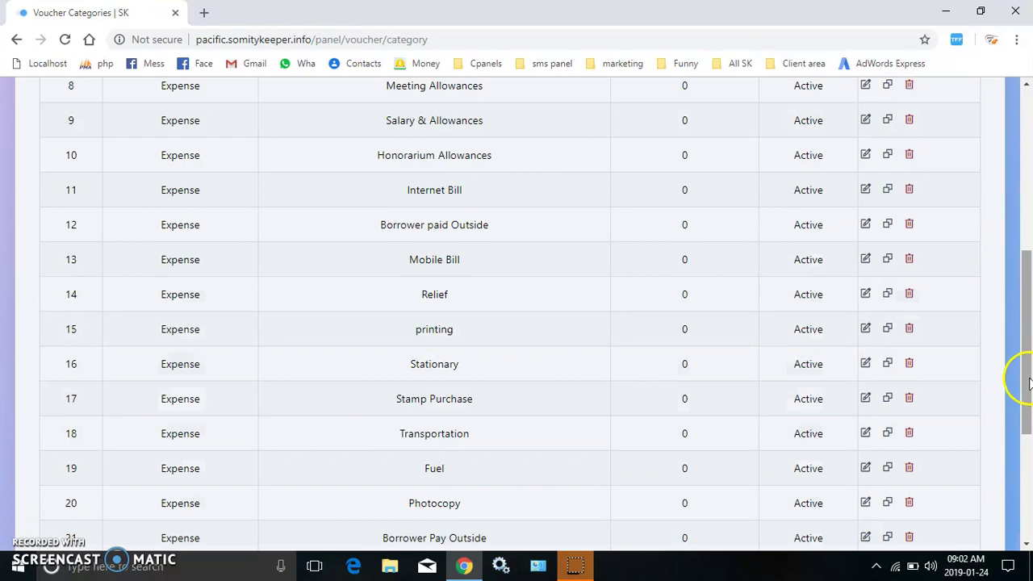
{"action": "left_click", "coordinate": [1025, 521]}
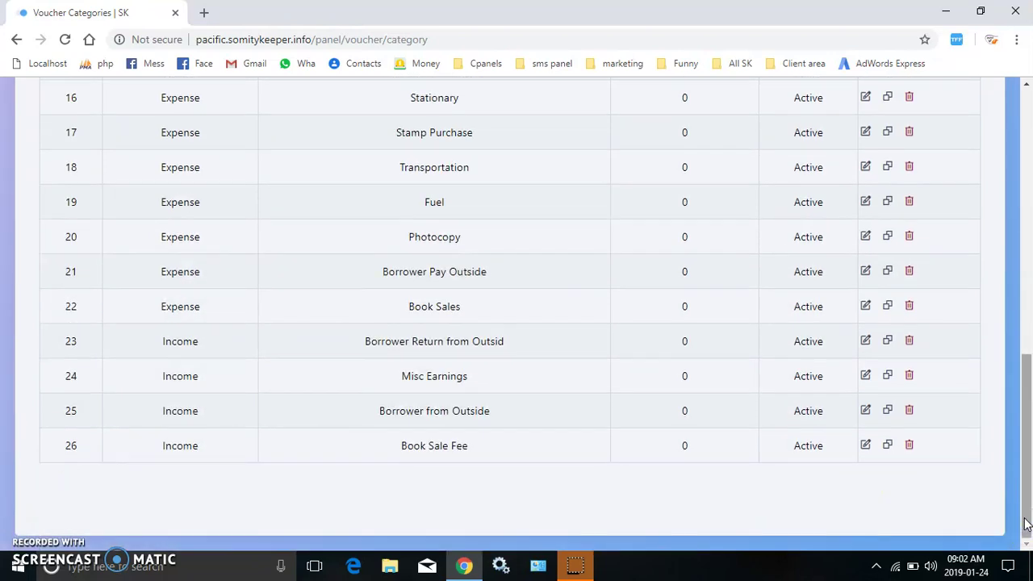
{"action": "left_click", "coordinate": [1029, 234]}
{"action": "left_click", "coordinate": [1022, 146]}
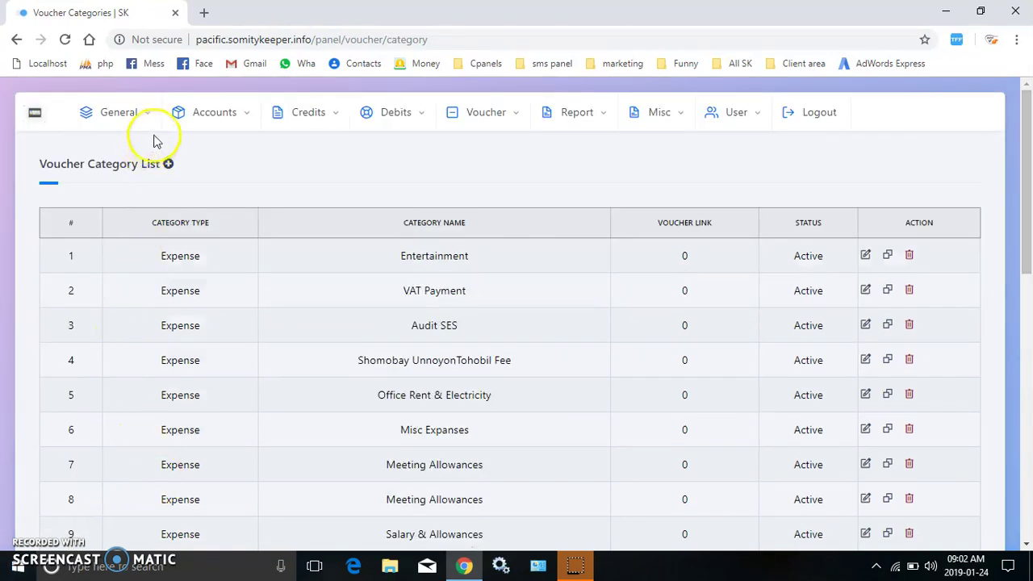
Add the Expense voucher category অন্যান্য.
{"action": "left_click", "coordinate": [168, 164]}
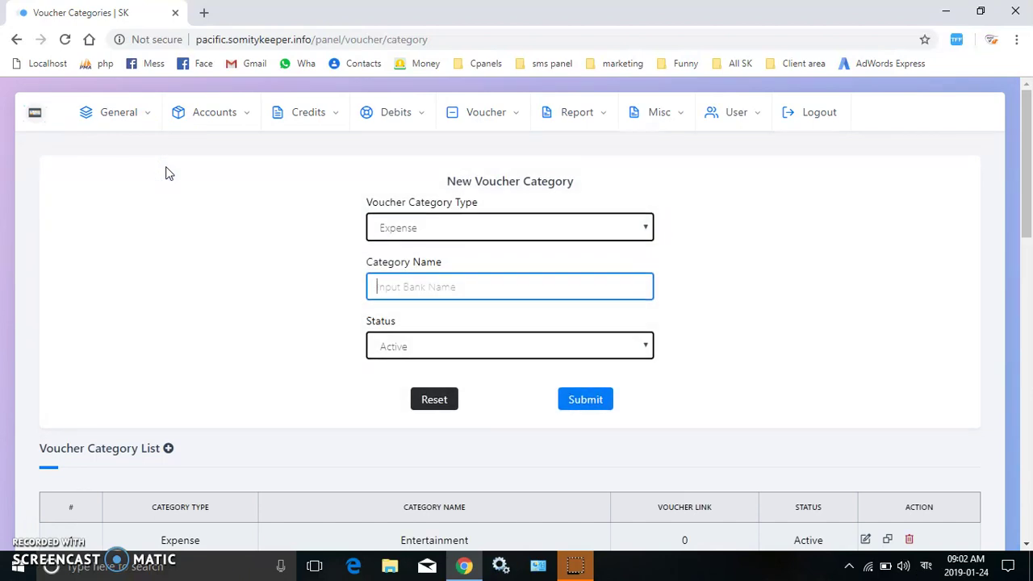
{"action": "type", "text": "o"}
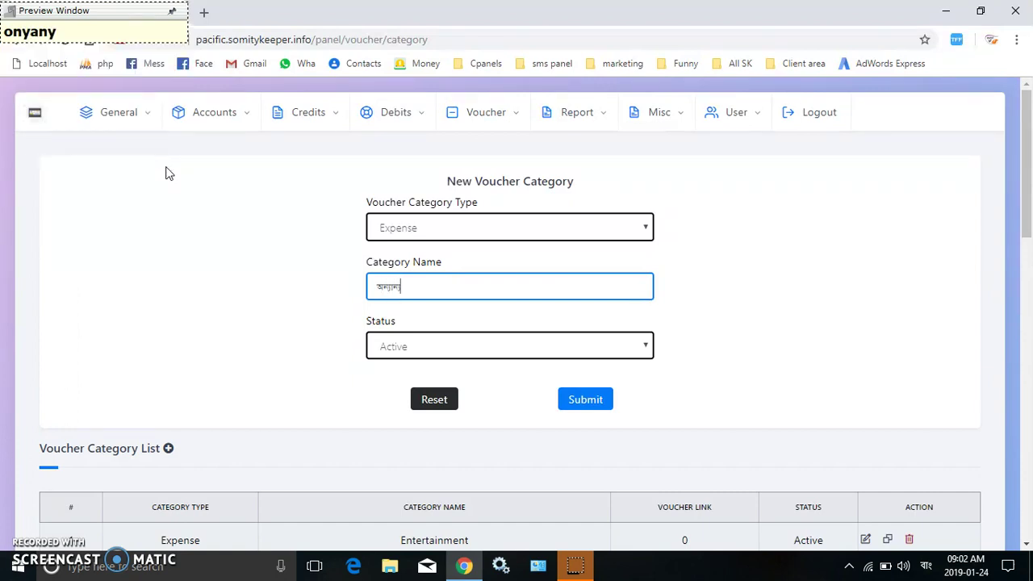
{"action": "left_click", "coordinate": [565, 408]}
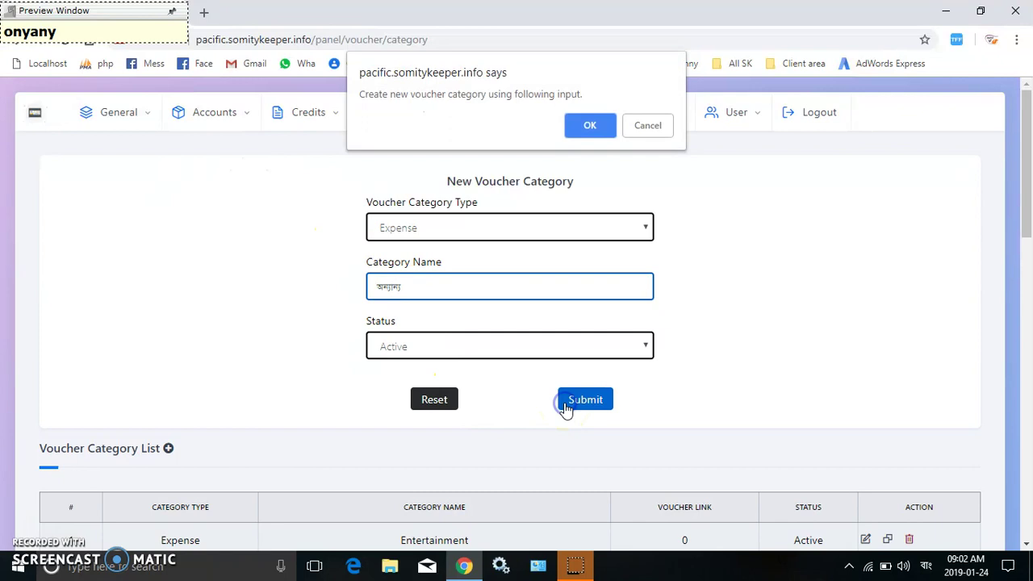
{"action": "key", "text": "Return"}
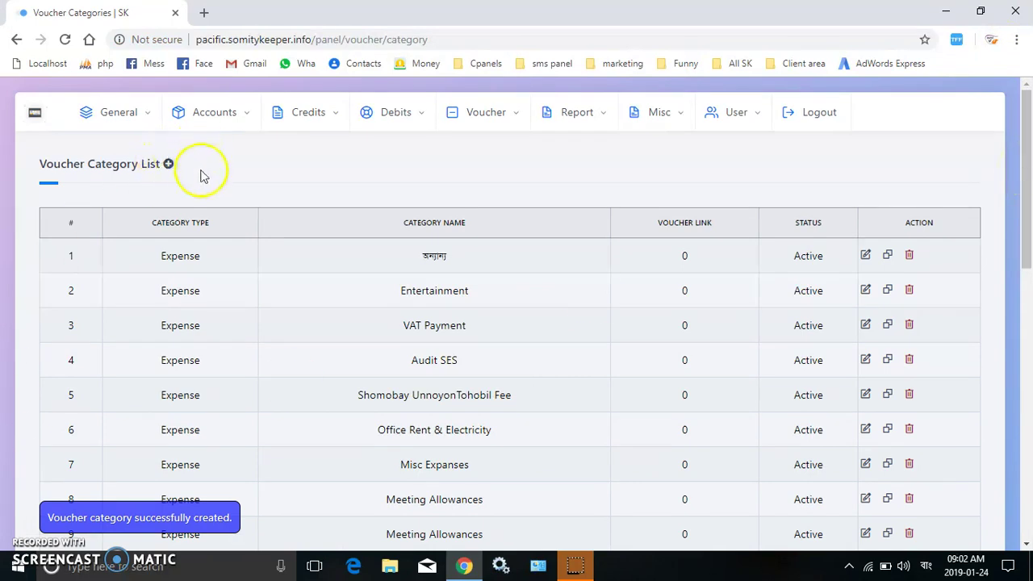
Add the Income voucher category গাড়ি বিক্রি.
{"action": "left_click", "coordinate": [168, 165]}
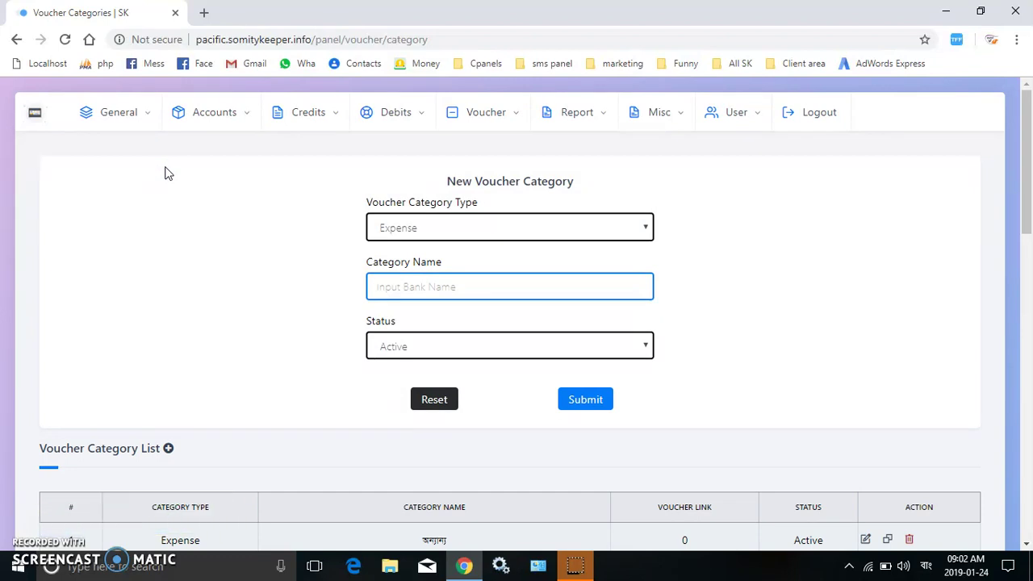
{"action": "left_click", "coordinate": [426, 226]}
{"action": "left_click", "coordinate": [400, 251]}
{"action": "left_click", "coordinate": [474, 285]}
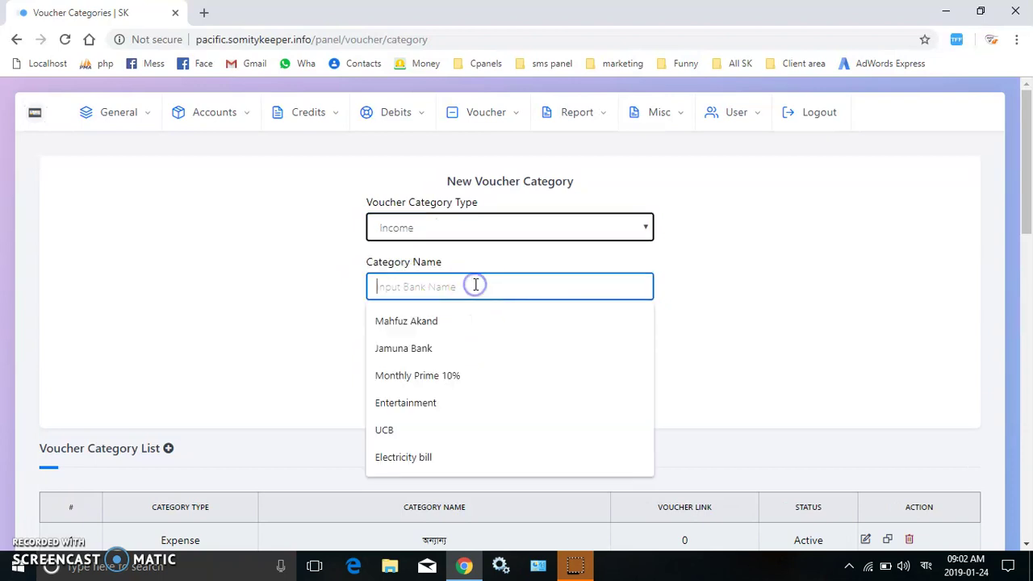
{"action": "type", "text": "ga"}
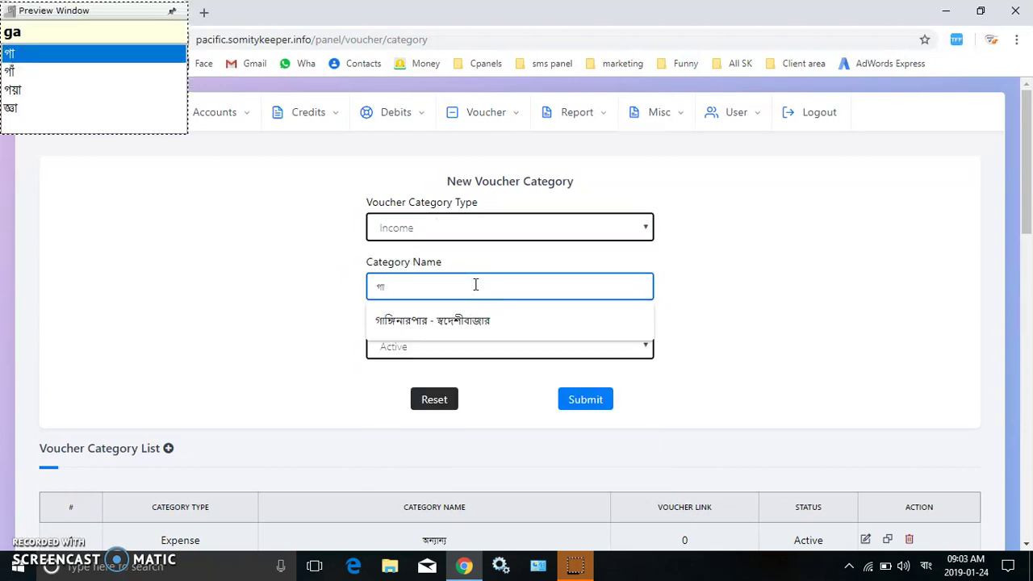
{"action": "type", "text": "Ri bik"}
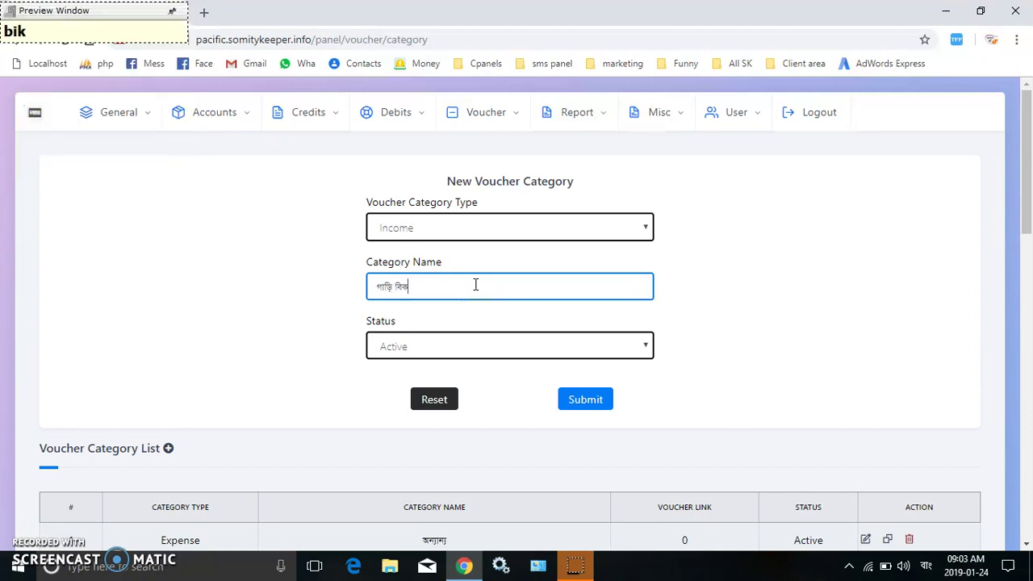
{"action": "type", "text": "ri"}
{"action": "left_click", "coordinate": [577, 399]}
{"action": "key", "text": "Return"}
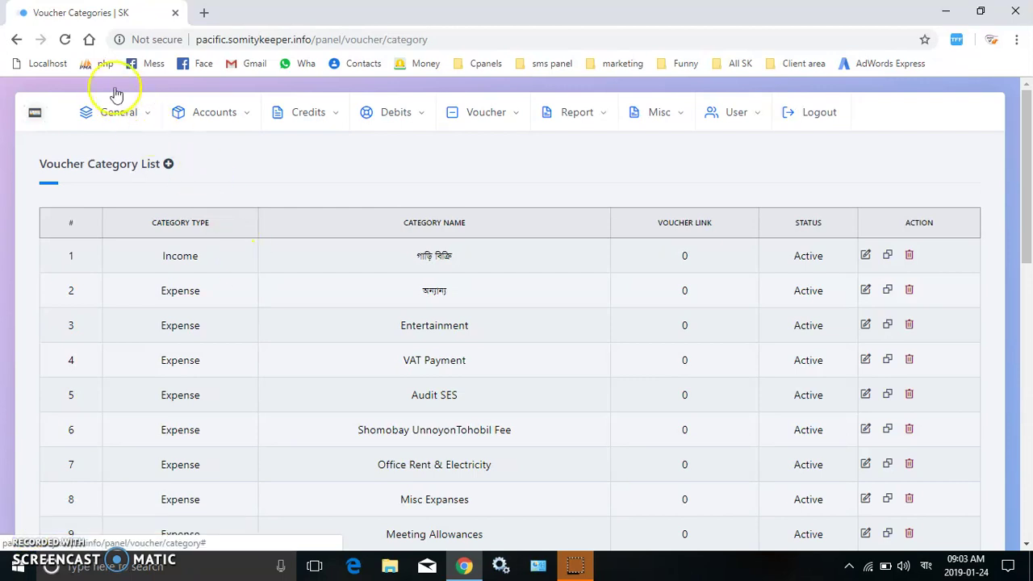
{"action": "left_click", "coordinate": [137, 128]}
Create the DPS scheme দৈনিক ৩০ টাকা with a 1-day payment sequence.
{"action": "left_click", "coordinate": [456, 150]}
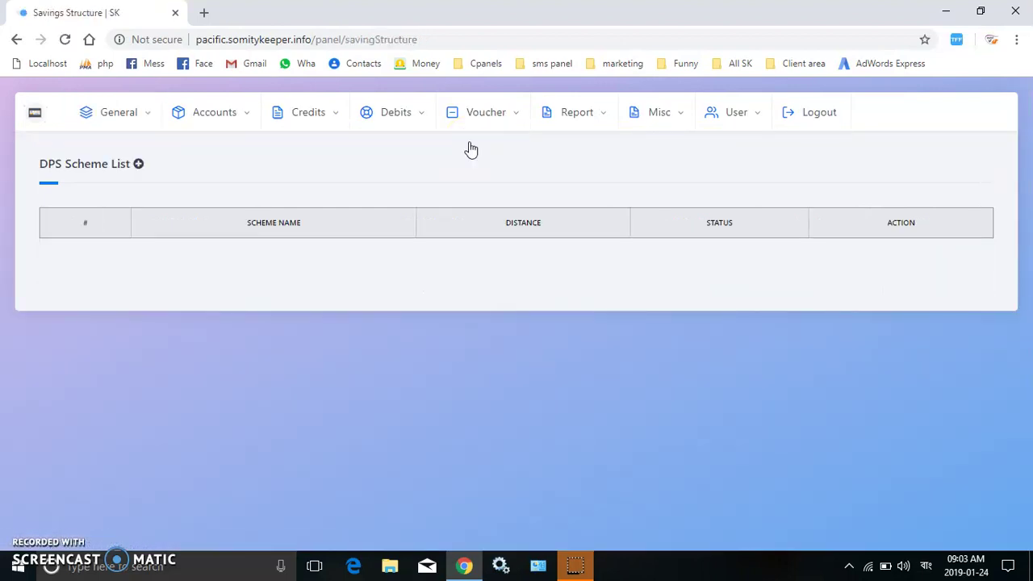
{"action": "left_click", "coordinate": [138, 163]}
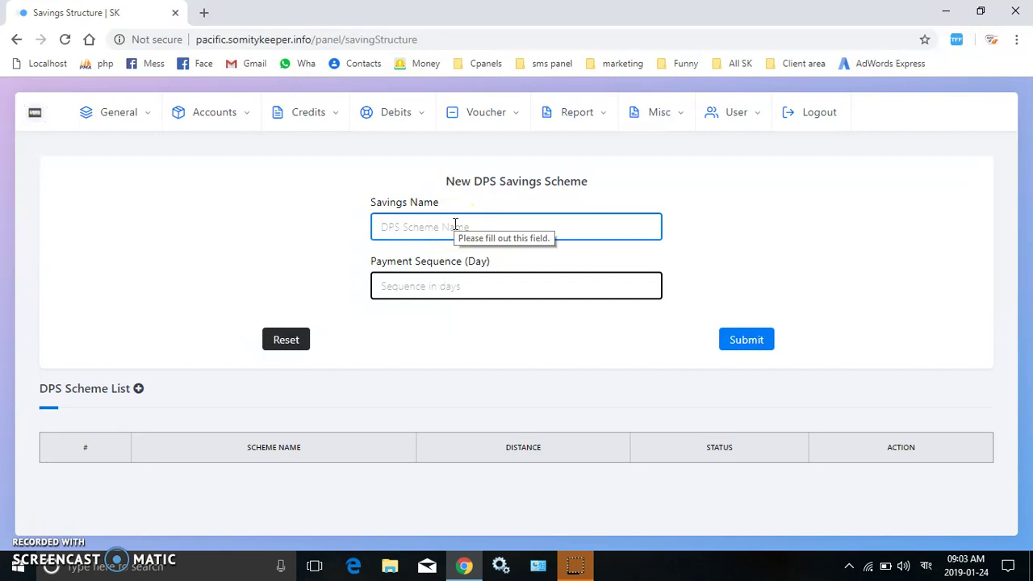
{"action": "type", "text": "dOI"}
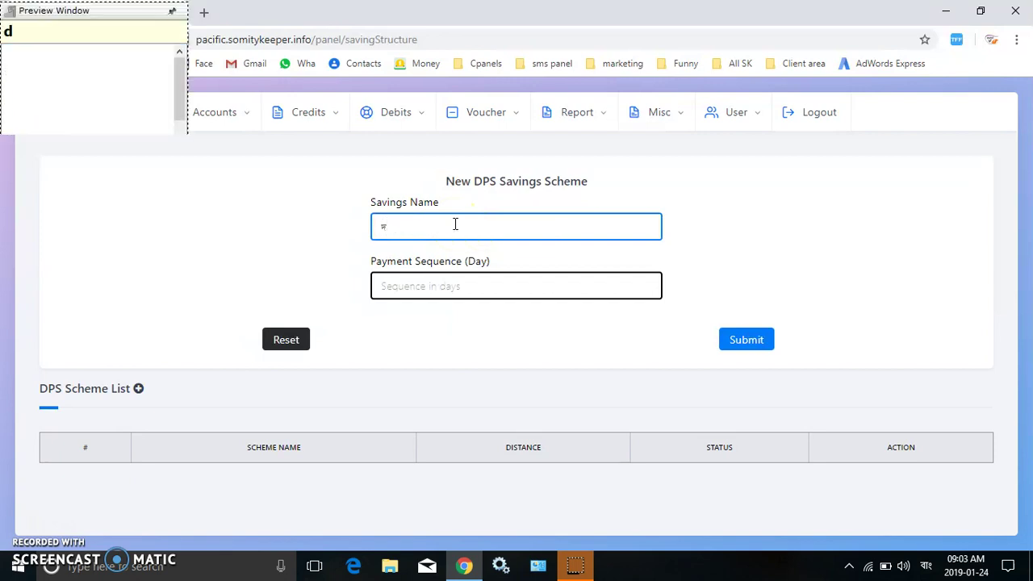
{"action": "type", "text": "nik "}
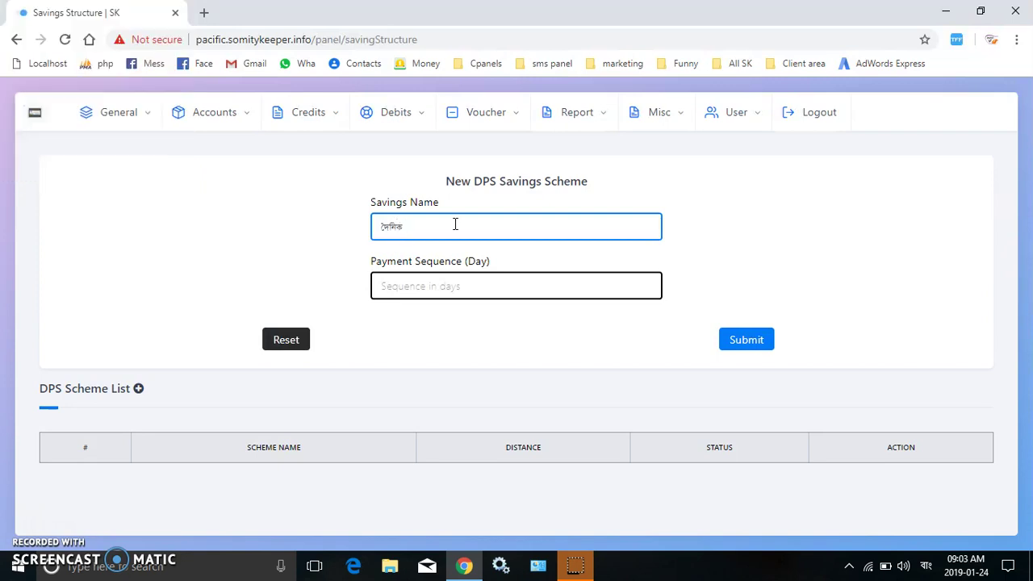
{"action": "type", "text": "30 Taka"}
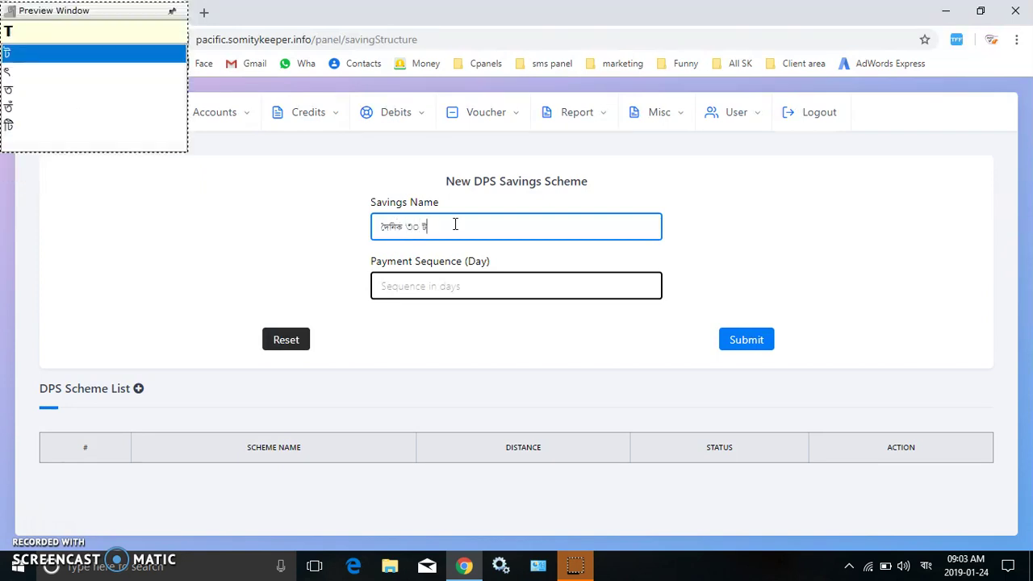
{"action": "left_click", "coordinate": [445, 289]}
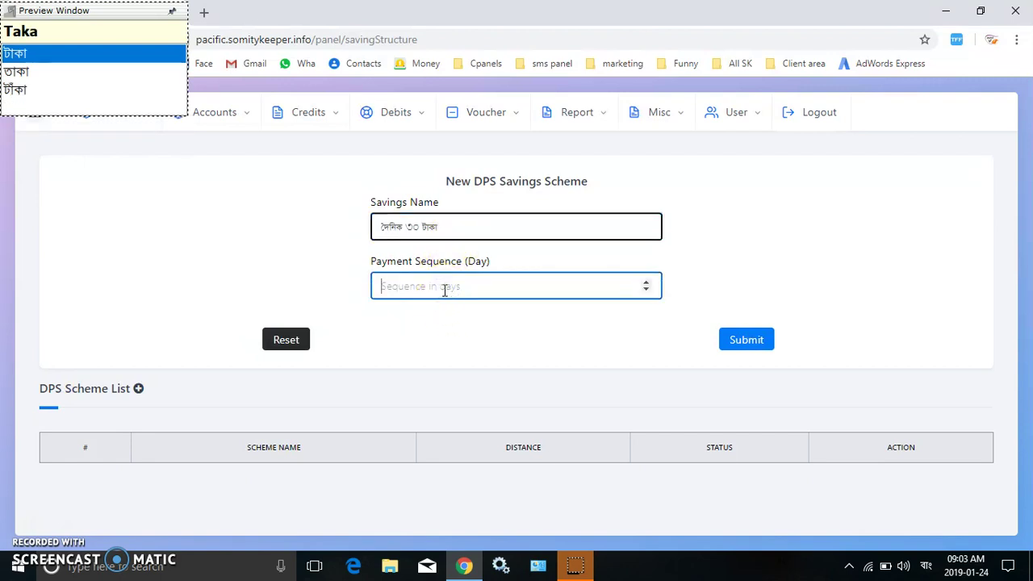
{"action": "key", "text": "F12"}
{"action": "type", "text": "1"}
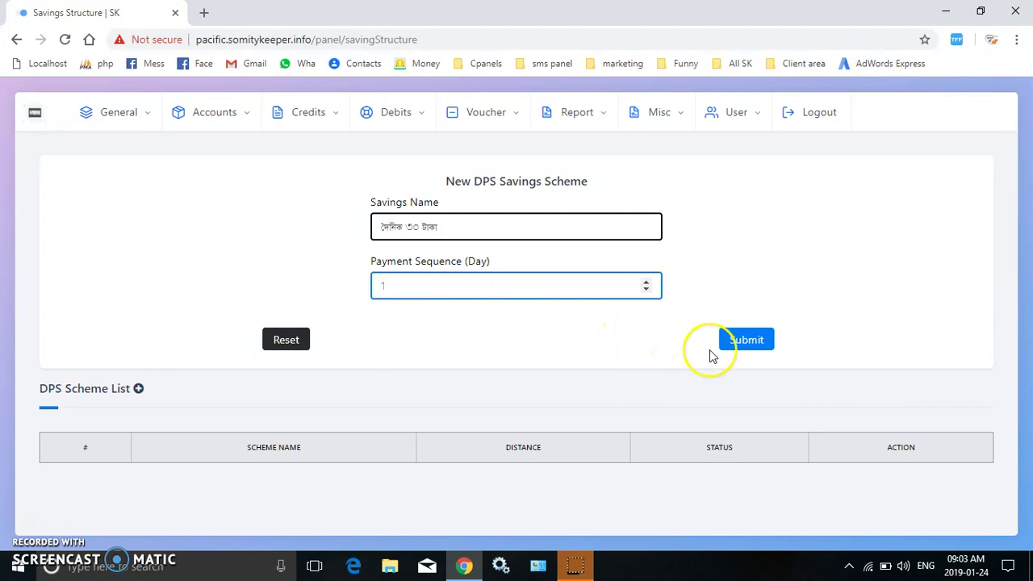
{"action": "left_click", "coordinate": [747, 340]}
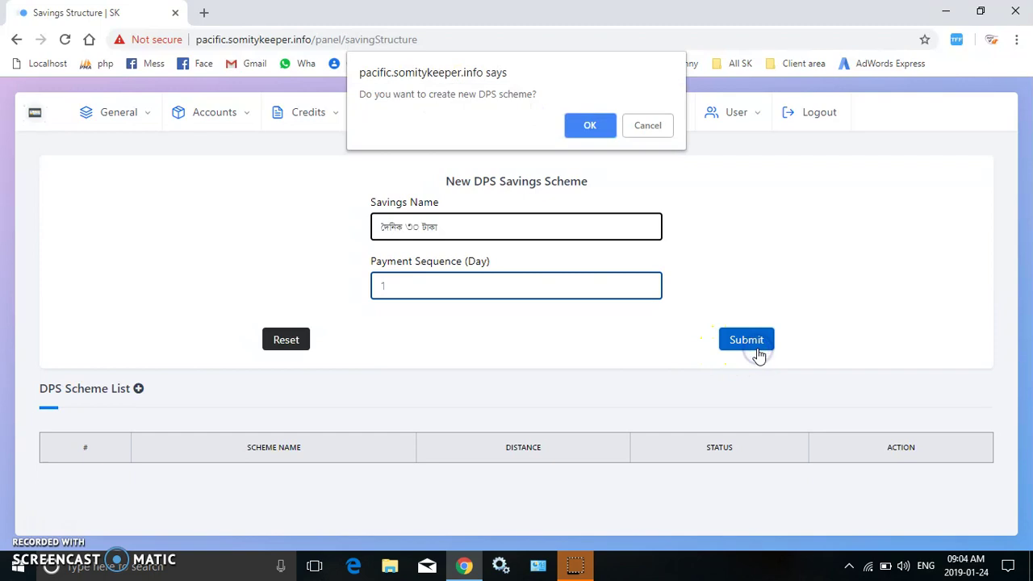
{"action": "key", "text": "Return"}
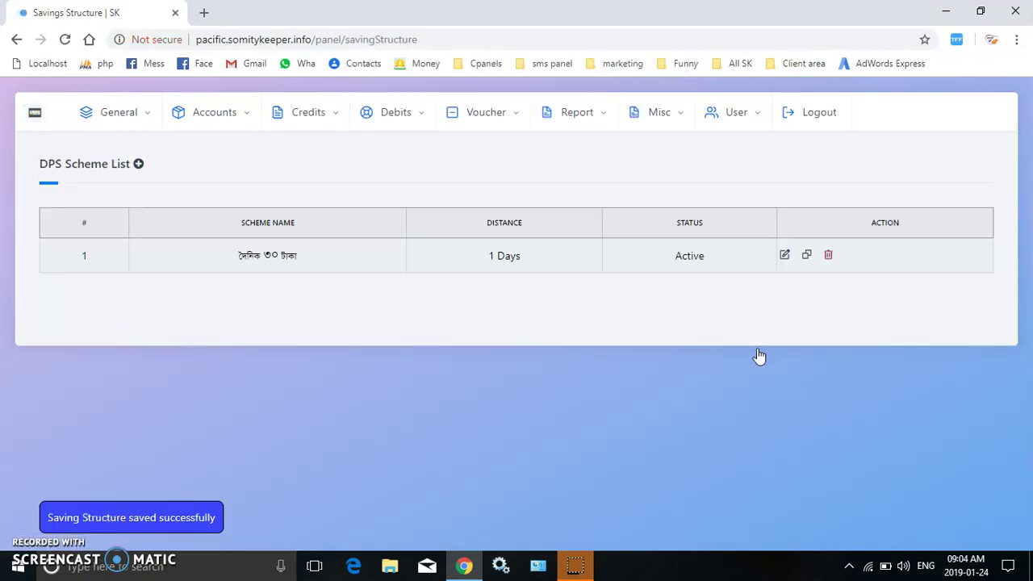
Create the DPS scheme সাপ্তাহিক ১০০ টাকা with a 7-day payment sequence.
{"action": "left_click", "coordinate": [140, 164]}
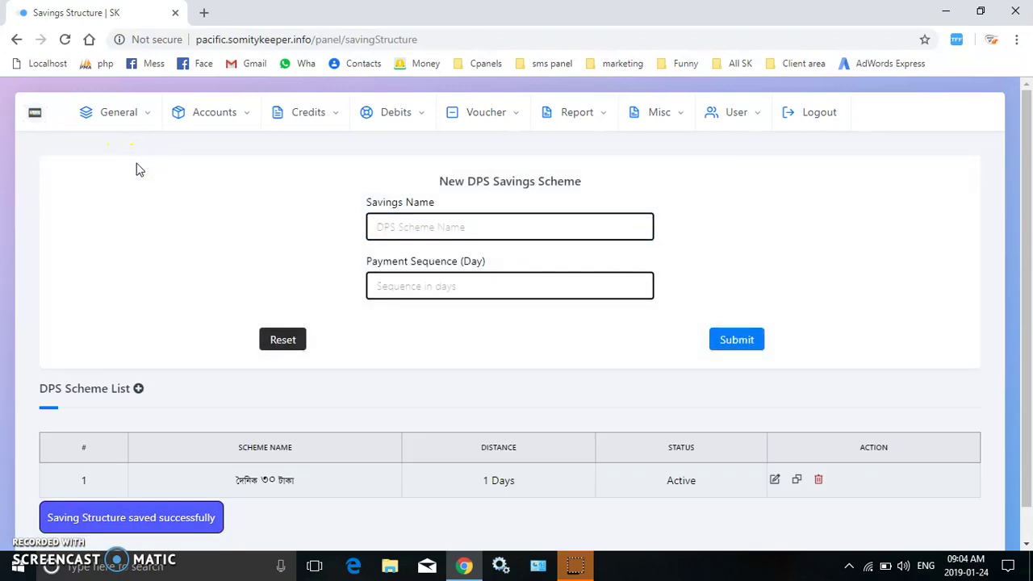
{"action": "left_click", "coordinate": [491, 216]}
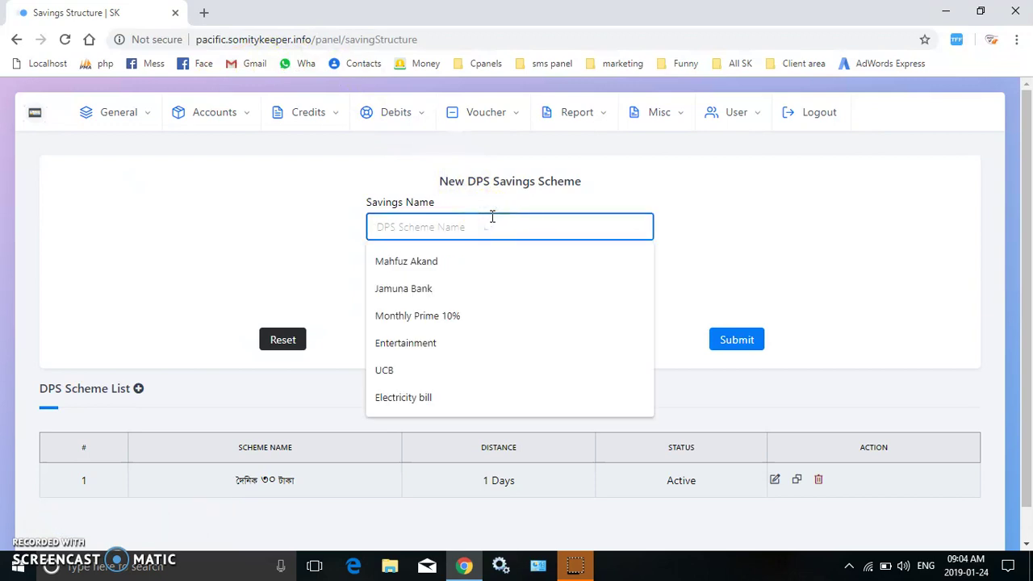
{"action": "type", "text": "saptah"}
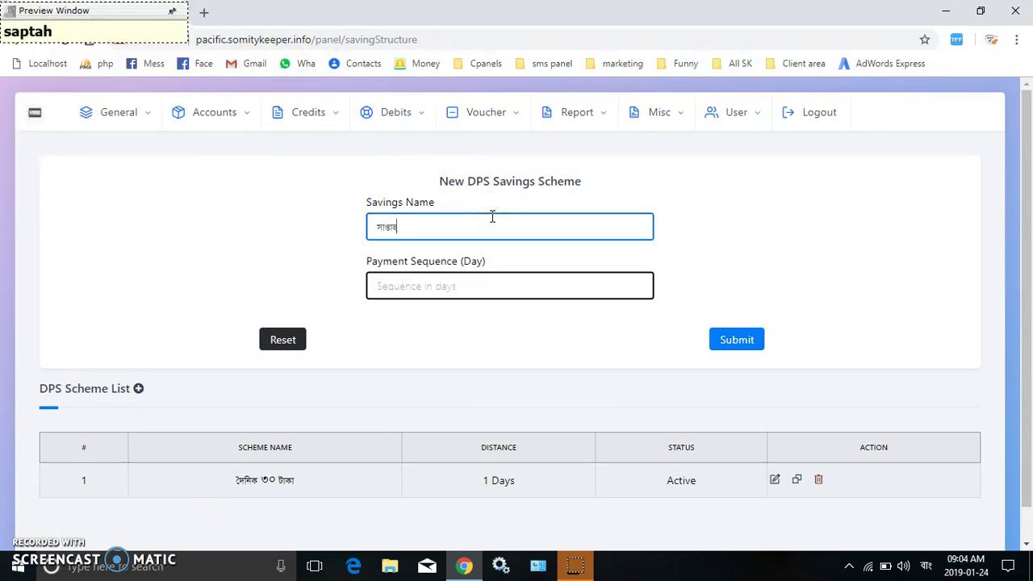
{"action": "type", "text": "ik "}
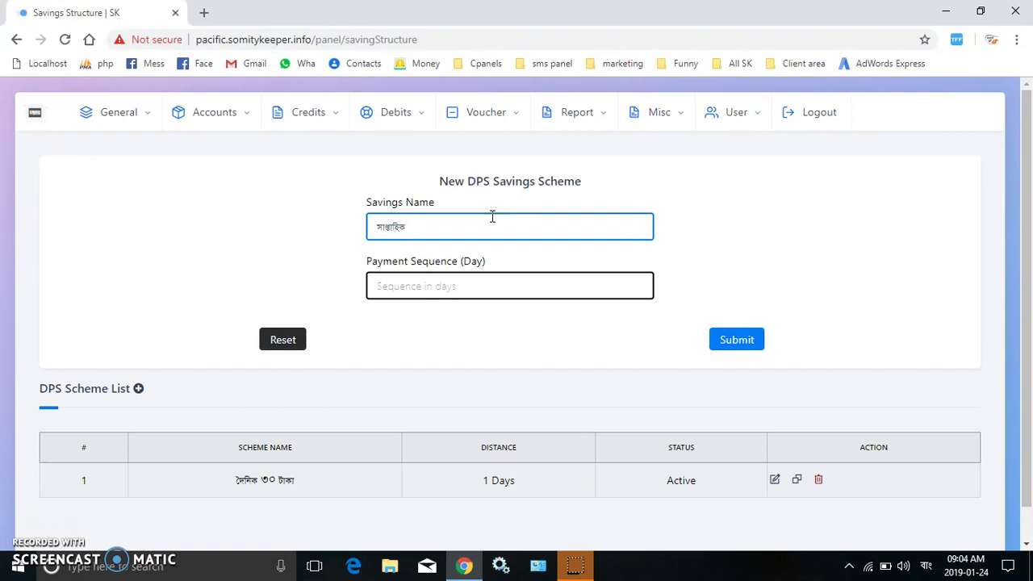
{"action": "type", "text": "100 Taka"}
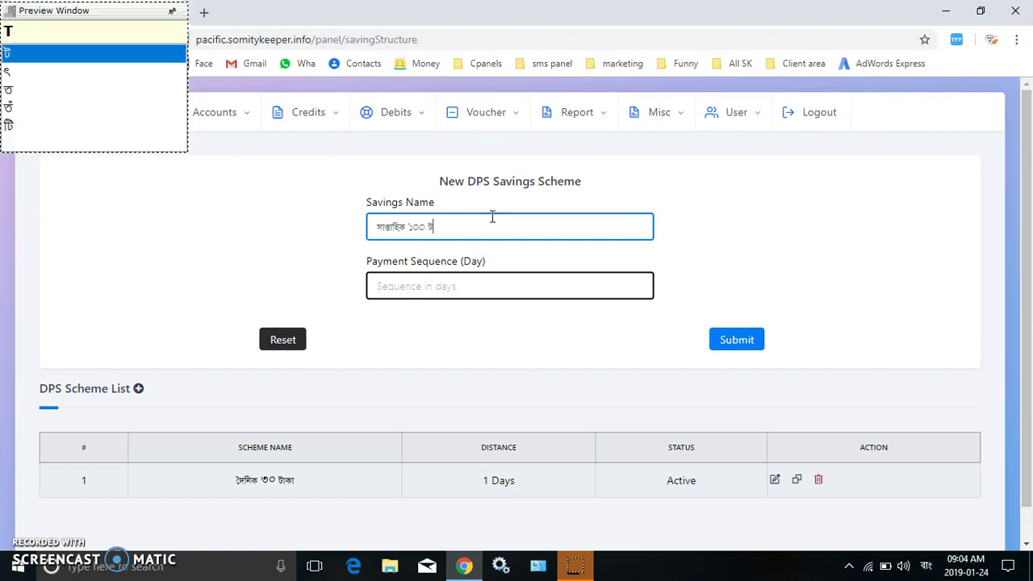
{"action": "left_click", "coordinate": [497, 285]}
{"action": "type", "text": "7"}
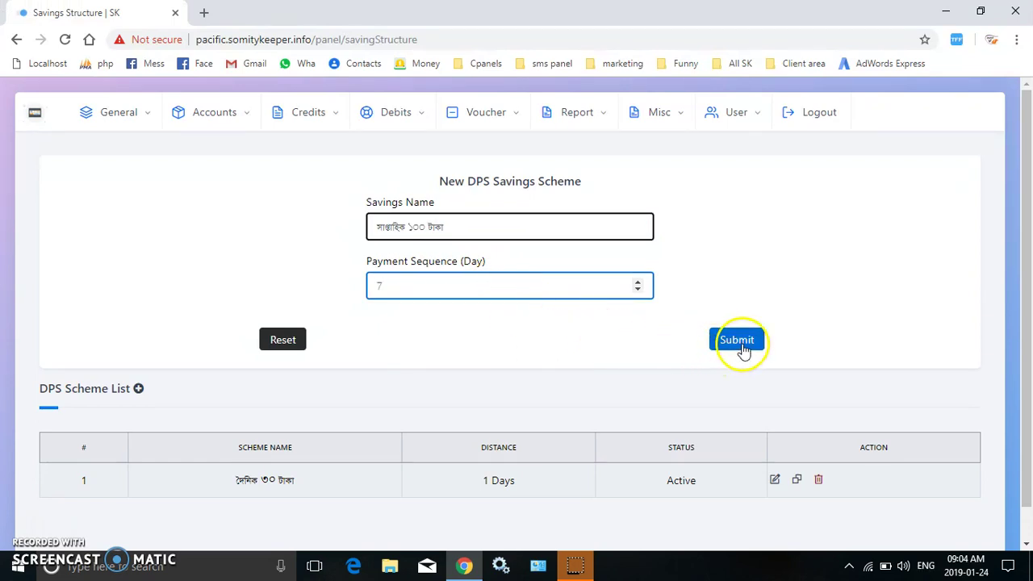
{"action": "left_click", "coordinate": [739, 345]}
{"action": "key", "text": "Return"}
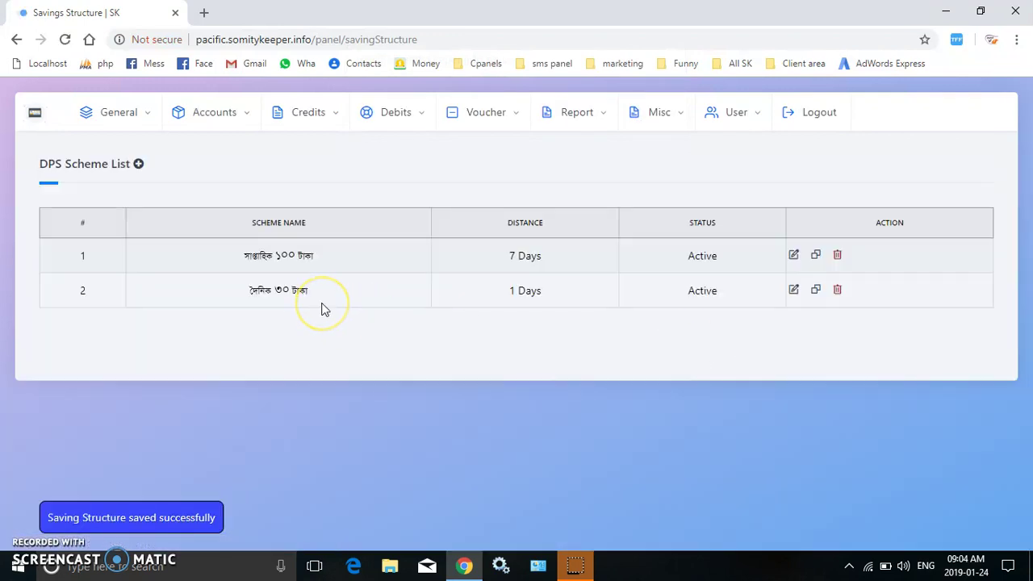
Start a new FDR scheme on the FDR Scheme page, keeping the Monthly type.
{"action": "left_click", "coordinate": [137, 112]}
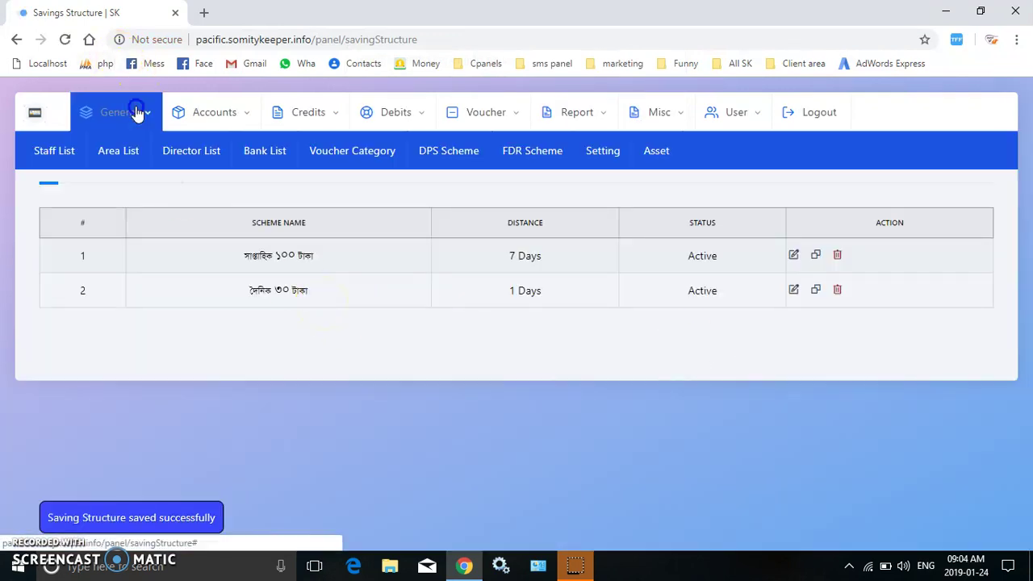
{"action": "left_click", "coordinate": [546, 170]}
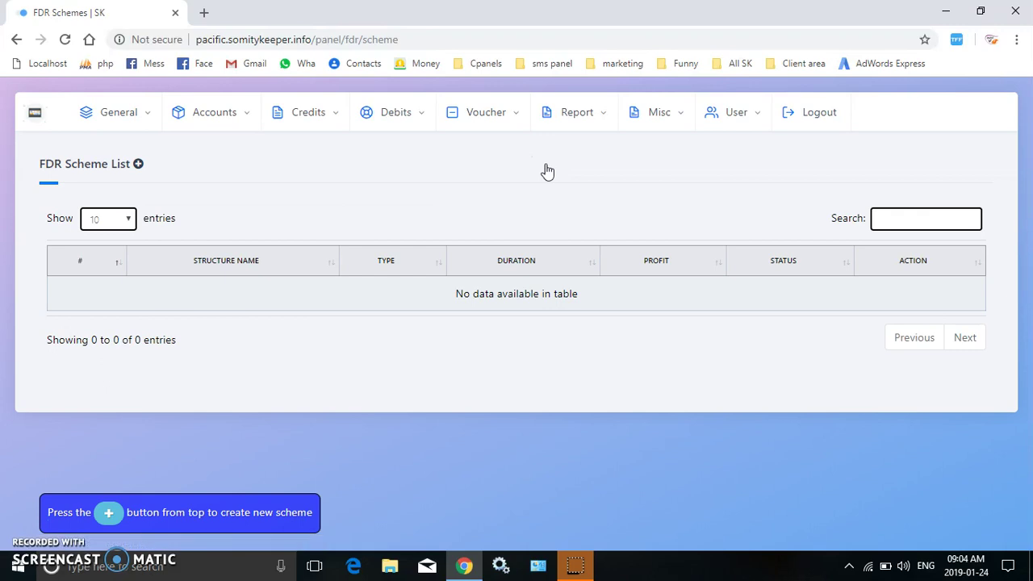
{"action": "left_click", "coordinate": [138, 164]}
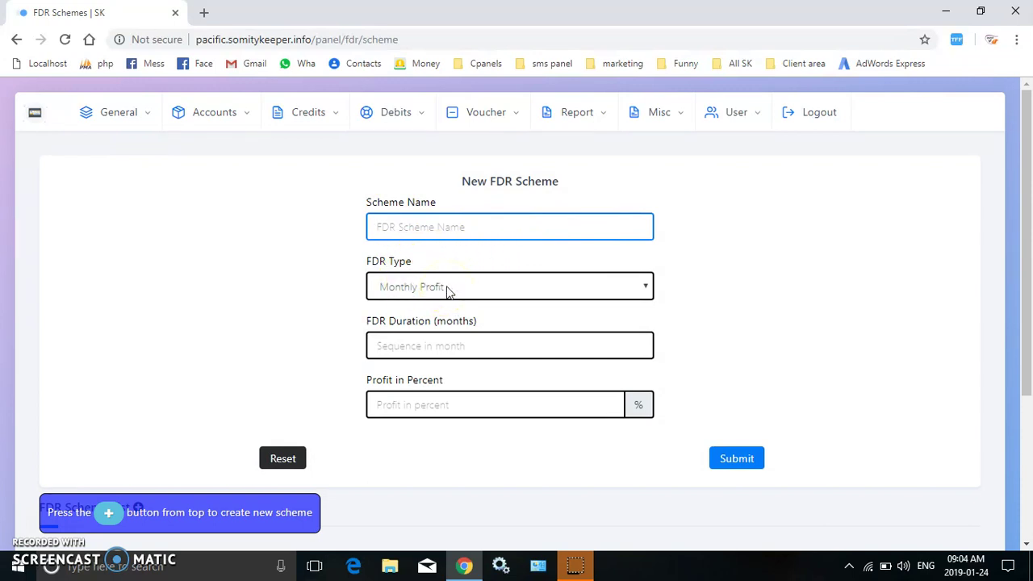
{"action": "left_click", "coordinate": [450, 292]}
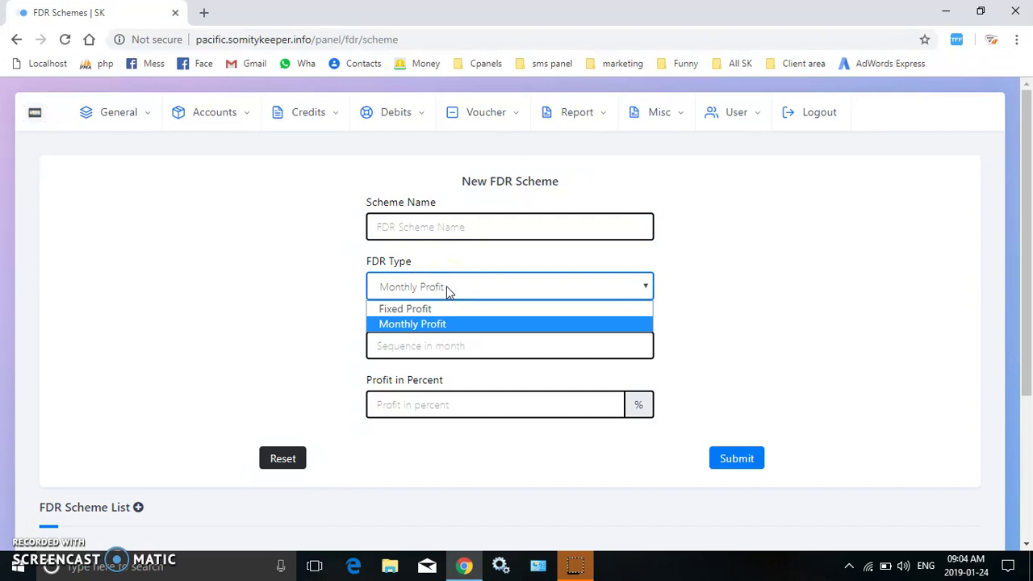
{"action": "left_click", "coordinate": [342, 295]}
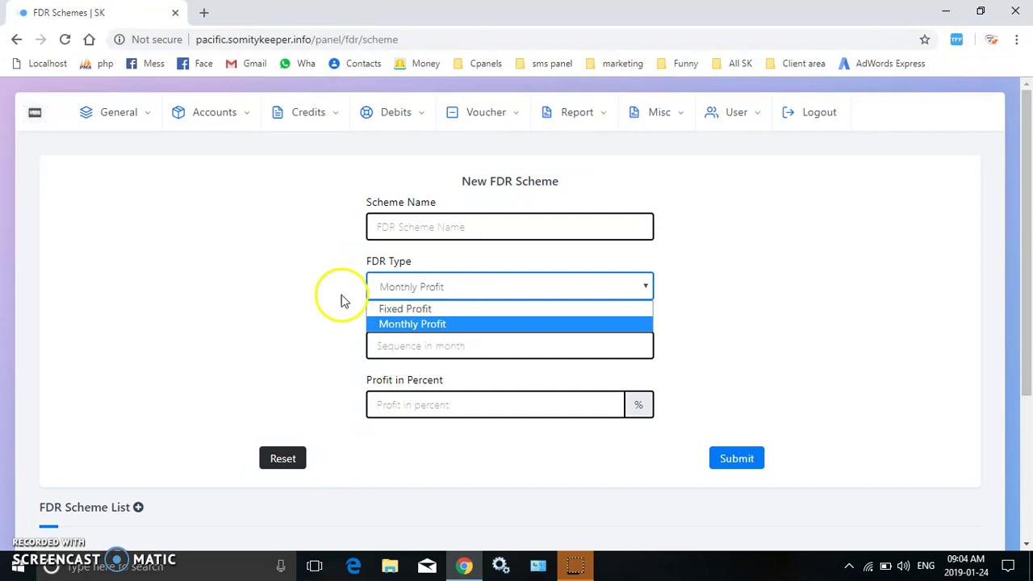
Create the FDR scheme মাসিক ১০% for 12 months at 10% profit.
{"action": "left_click", "coordinate": [438, 229]}
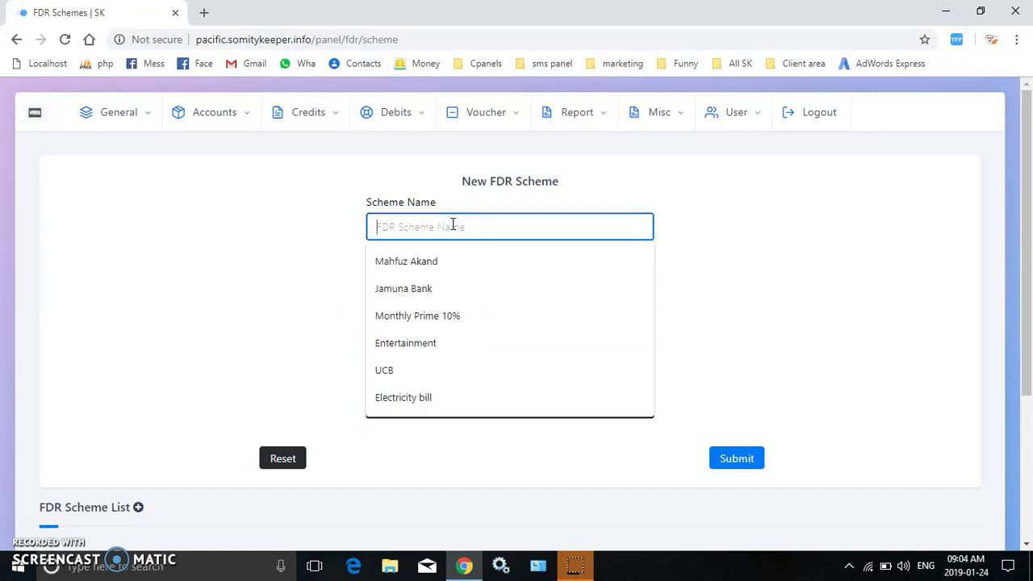
{"action": "left_click", "coordinate": [446, 224]}
{"action": "type", "text": "masik"}
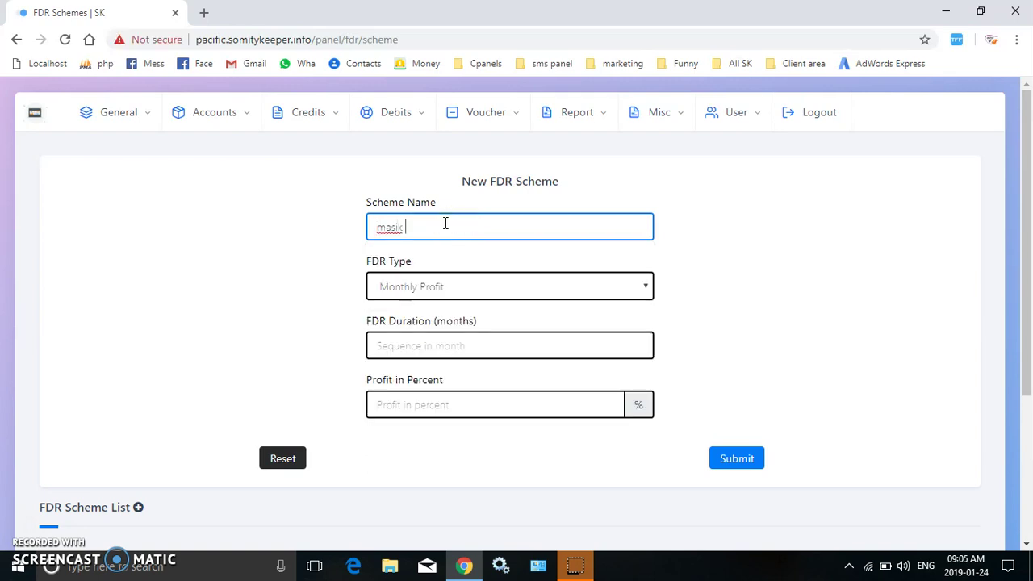
{"action": "key", "text": "BackSpace"}
{"action": "key", "text": "BackSpace"}
{"action": "key", "text": "BackSpace"}
{"action": "key", "text": "BackSpace"}
{"action": "key", "text": "BackSpace"}
{"action": "key", "text": "F12"}
{"action": "type", "text": "masik"}
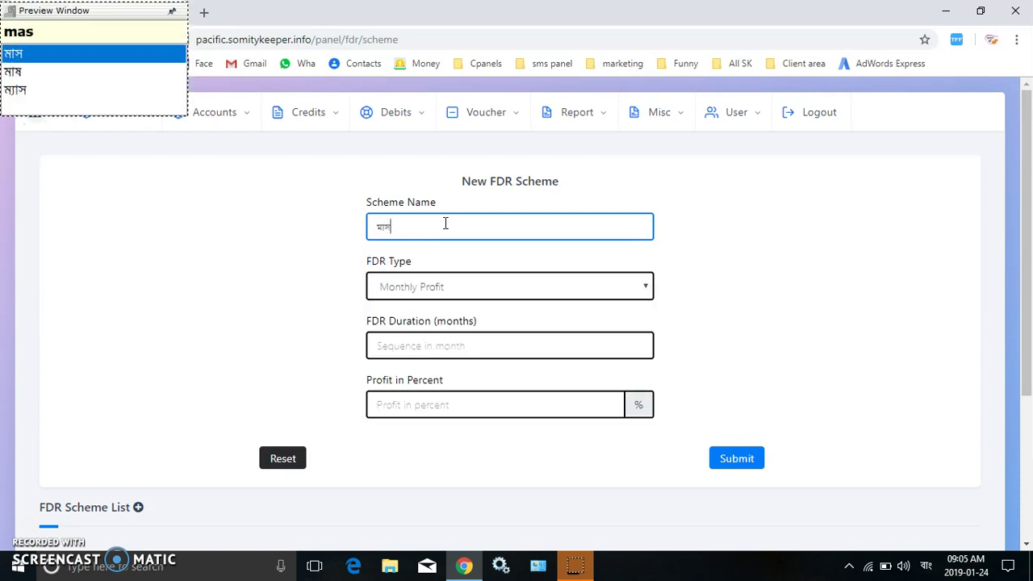
{"action": "type", "text": " 1"}
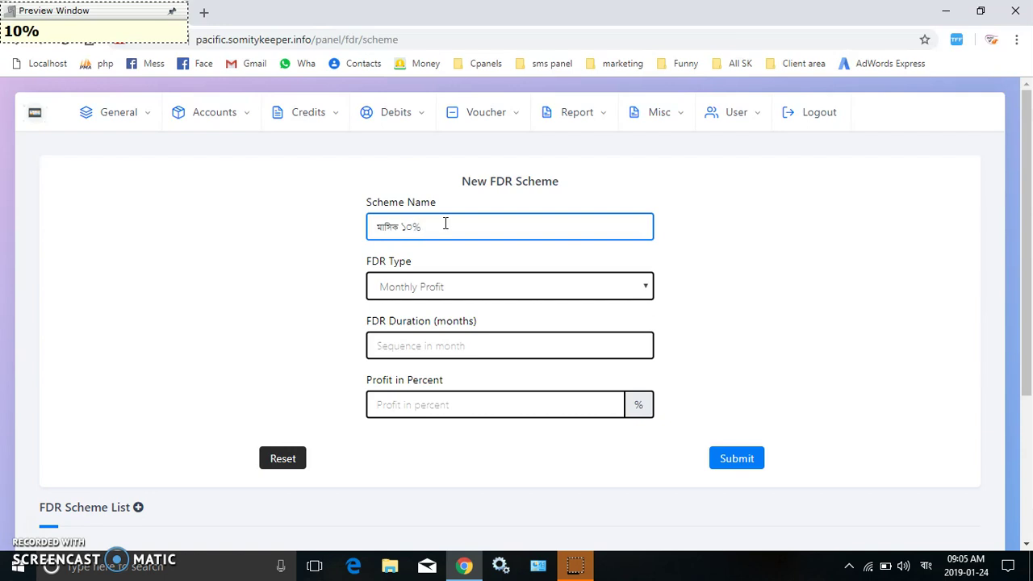
{"action": "left_click", "coordinate": [488, 348]}
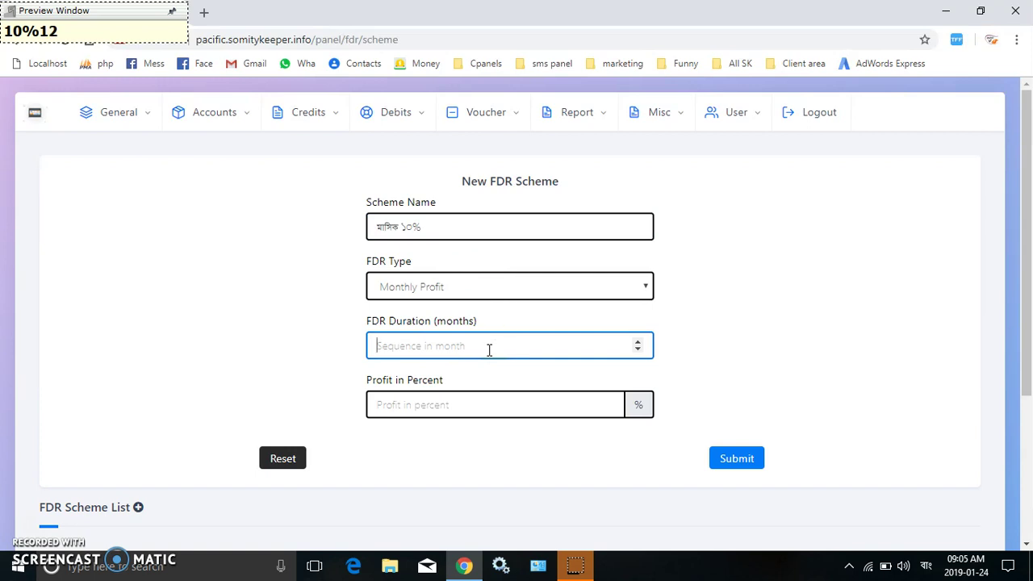
{"action": "type", "text": "12"}
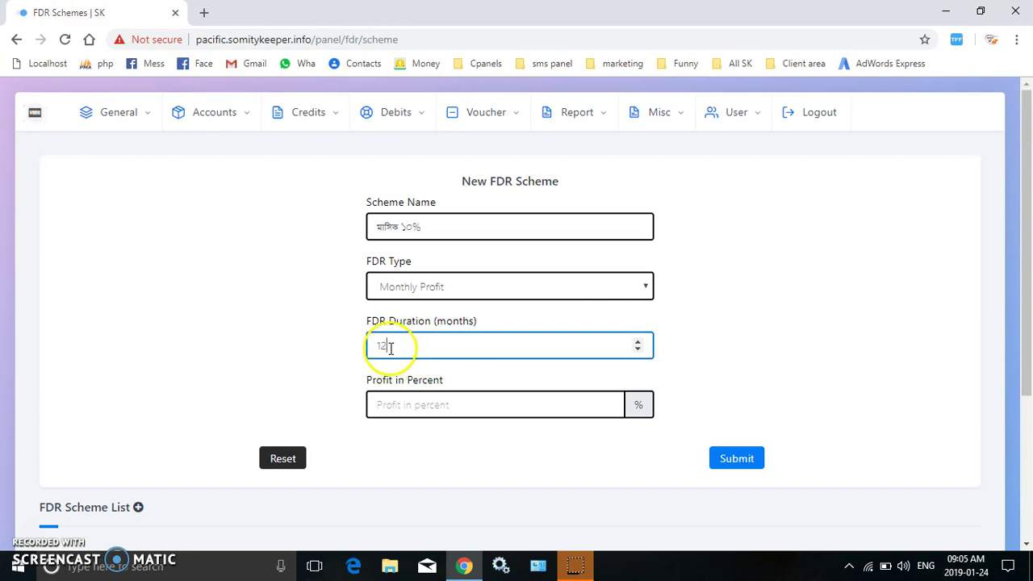
{"action": "left_click", "coordinate": [394, 397]}
{"action": "type", "text": "10"}
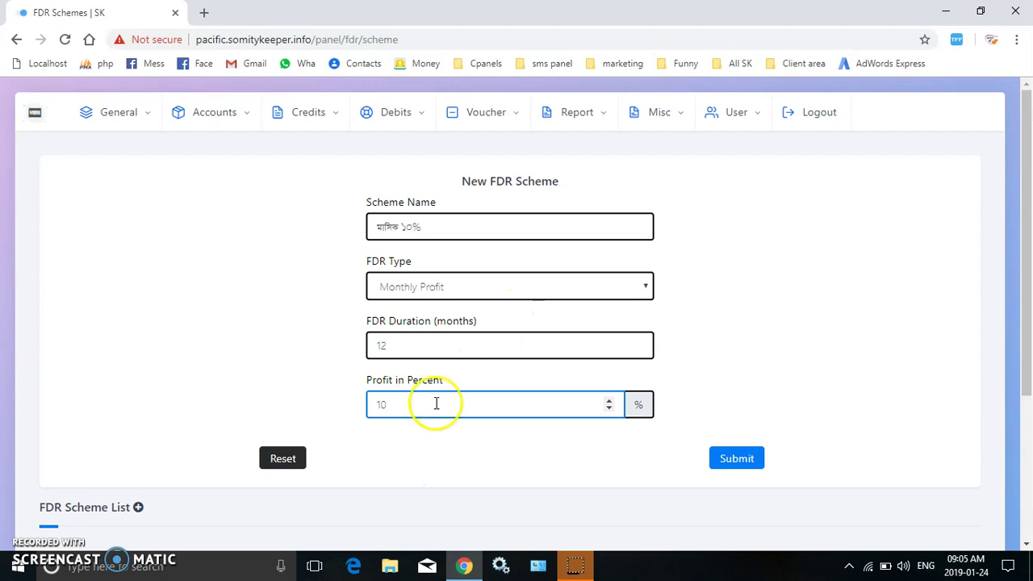
{"action": "left_click", "coordinate": [737, 458]}
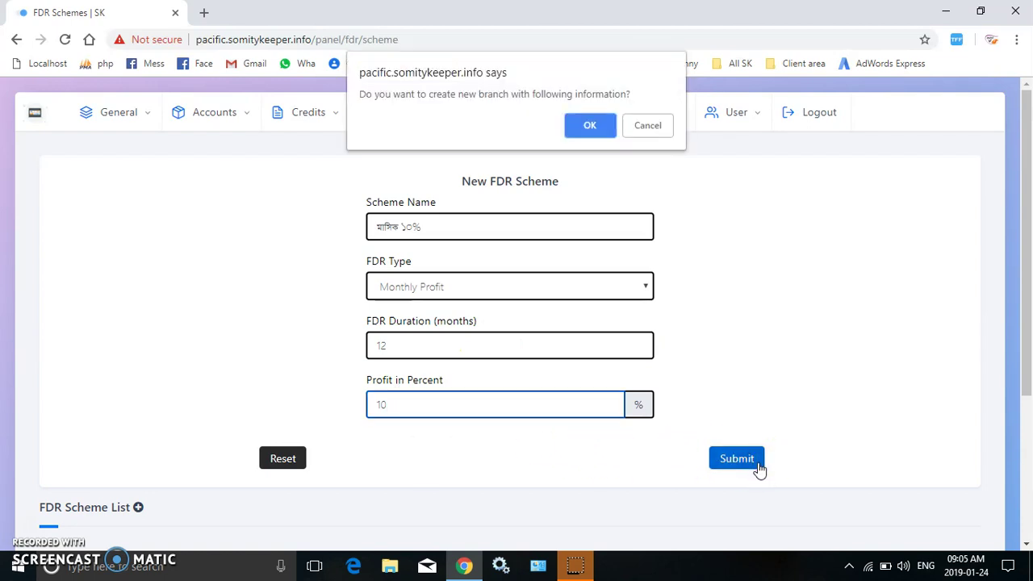
{"action": "key", "text": "Return"}
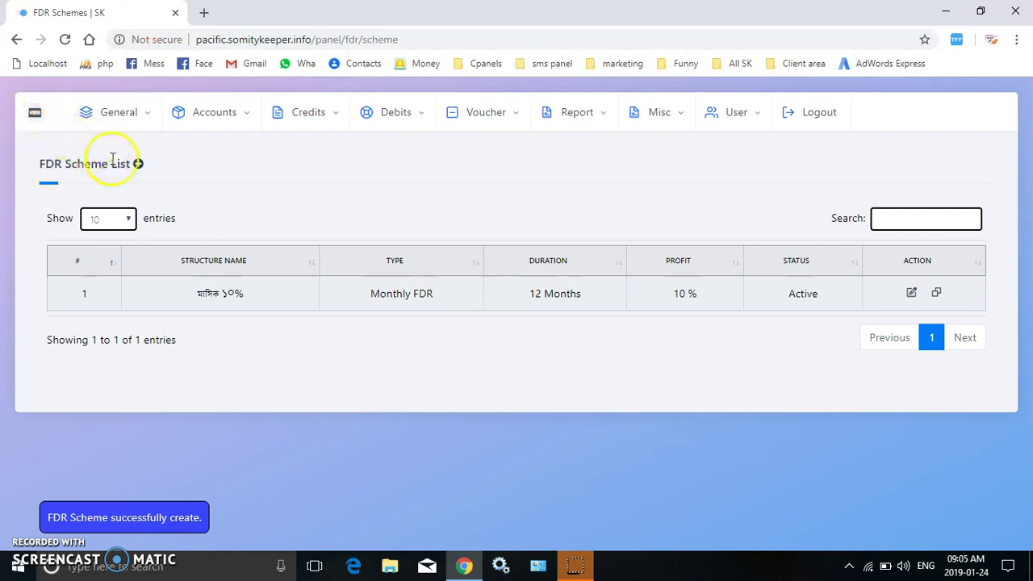
Create the FDR scheme মাসিক ২০% for 36 months at 20% profit.
{"action": "left_click", "coordinate": [138, 163]}
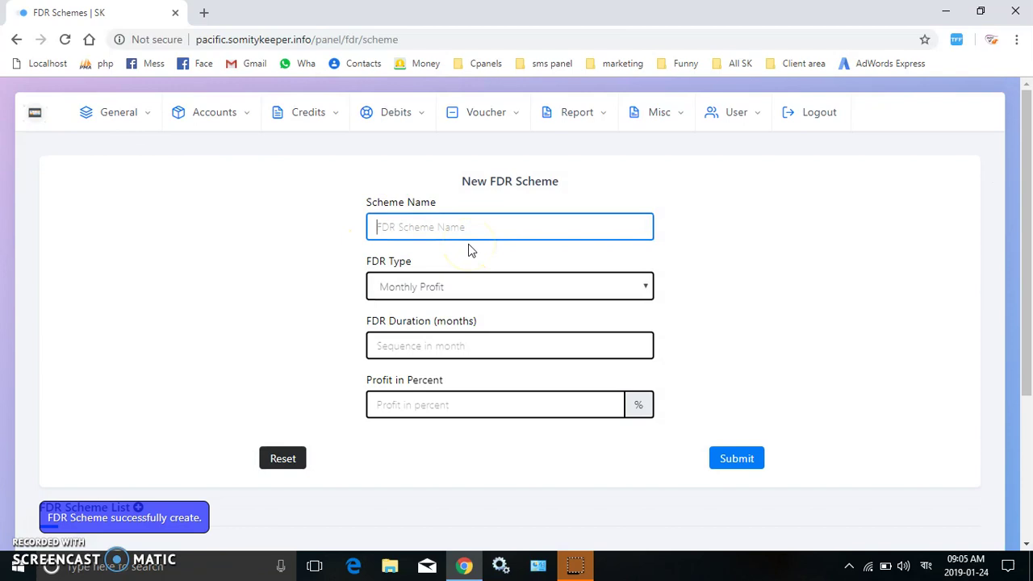
{"action": "type", "text": "মাসিক "}
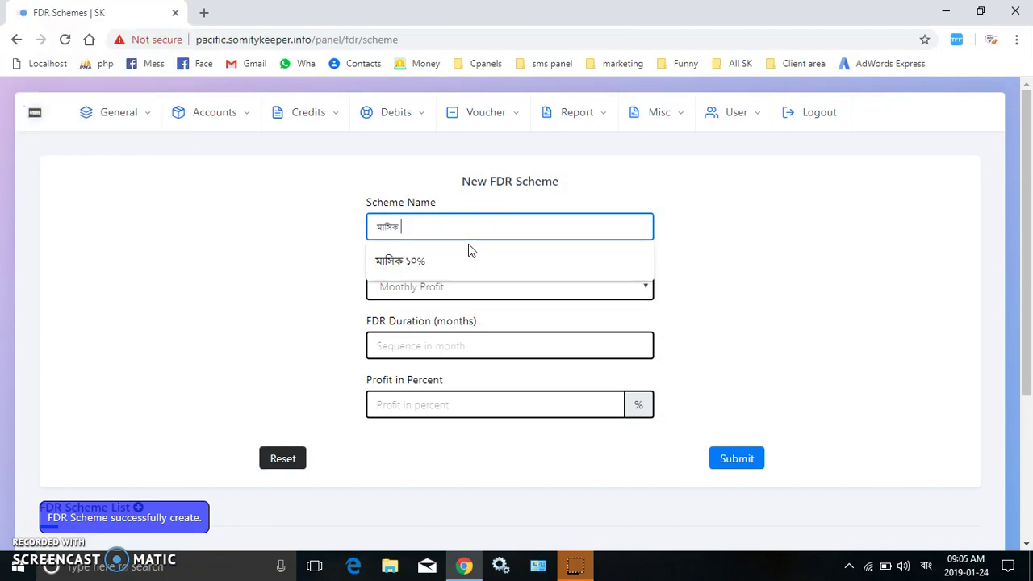
{"action": "type", "text": "২০"}
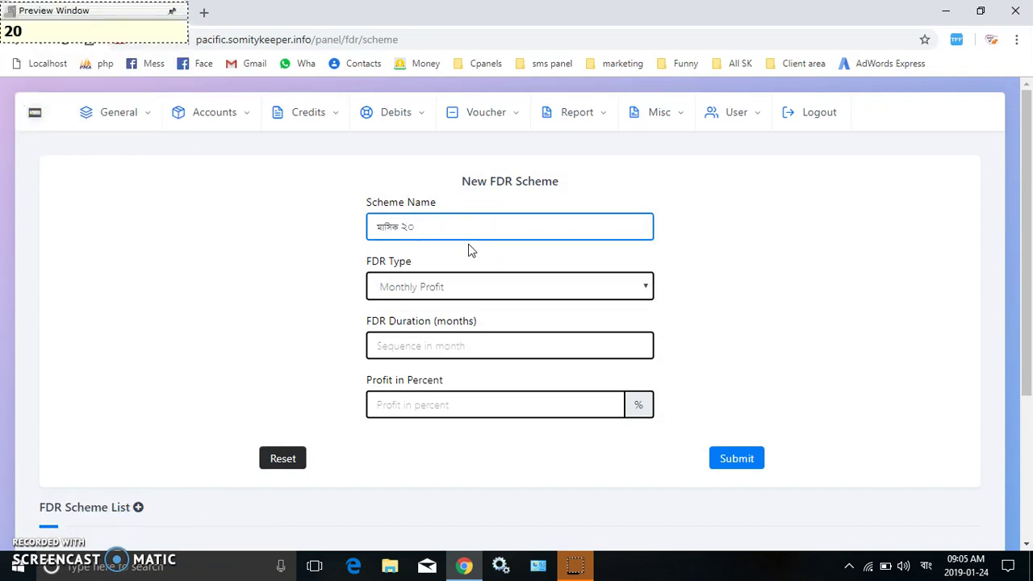
{"action": "type", "text": "%"}
{"action": "left_click", "coordinate": [487, 354]}
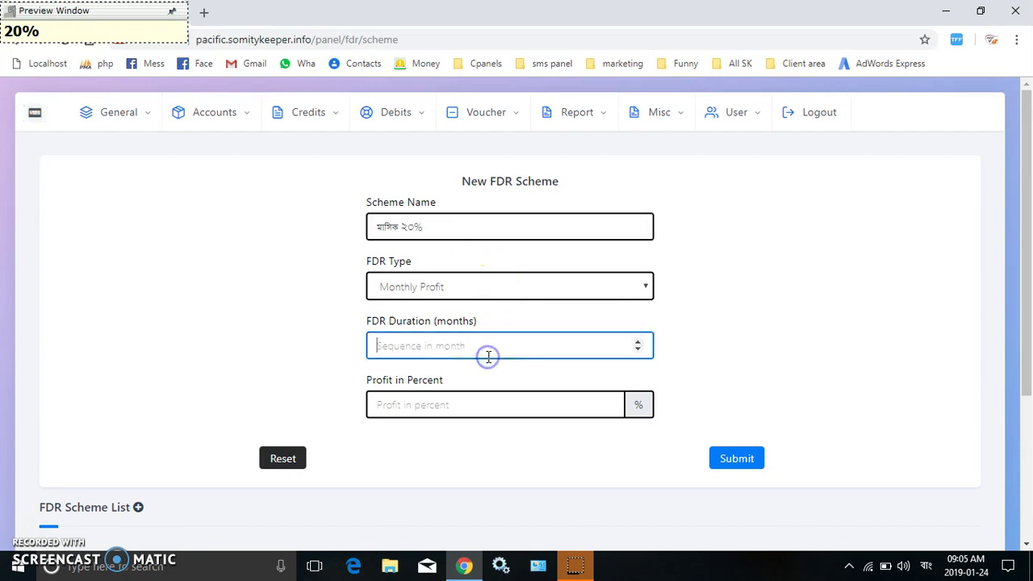
{"action": "type", "text": "12"}
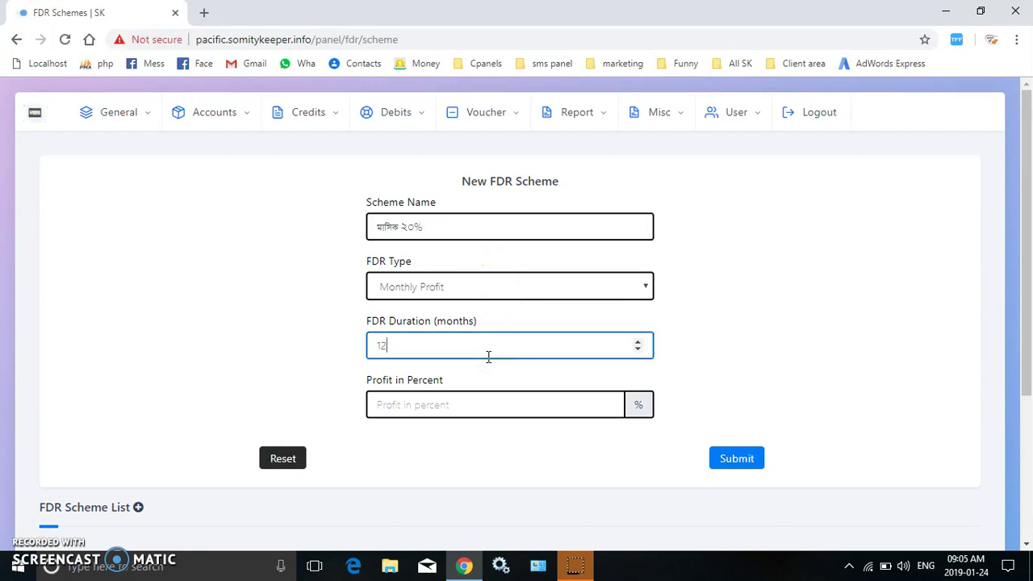
{"action": "left_click", "coordinate": [480, 404]}
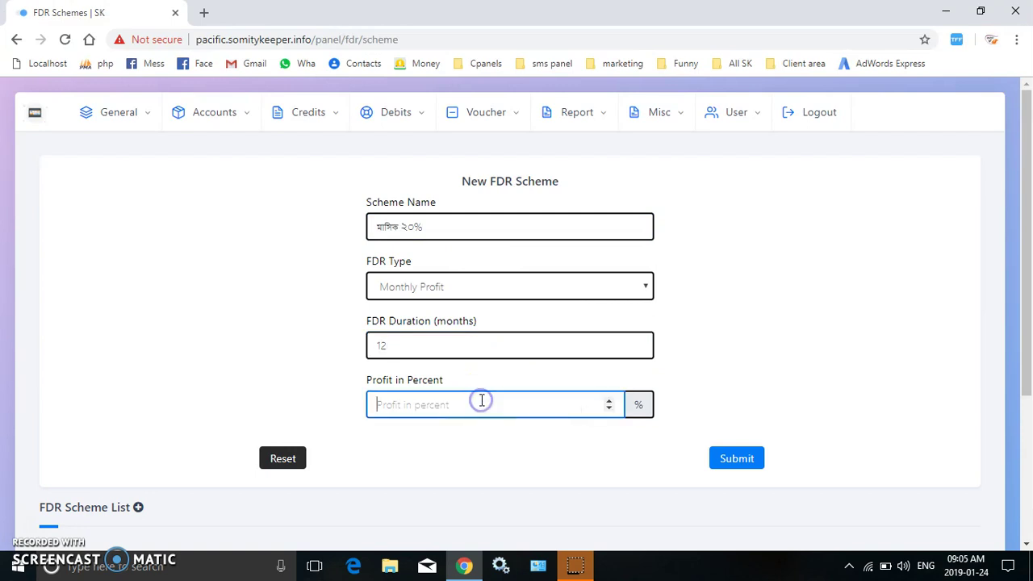
{"action": "left_click", "coordinate": [460, 337]}
{"action": "key", "text": "BackSpace"}
{"action": "key", "text": "BackSpace"}
{"action": "type", "text": "36"}
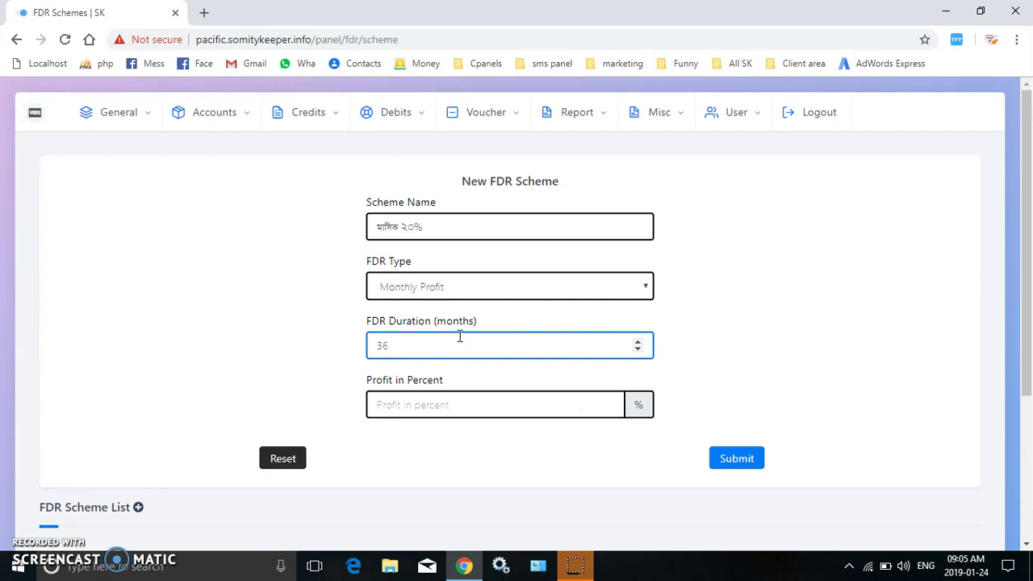
{"action": "left_click", "coordinate": [454, 405]}
{"action": "type", "text": "20"}
{"action": "key", "text": "Return"}
{"action": "key", "text": "Return"}
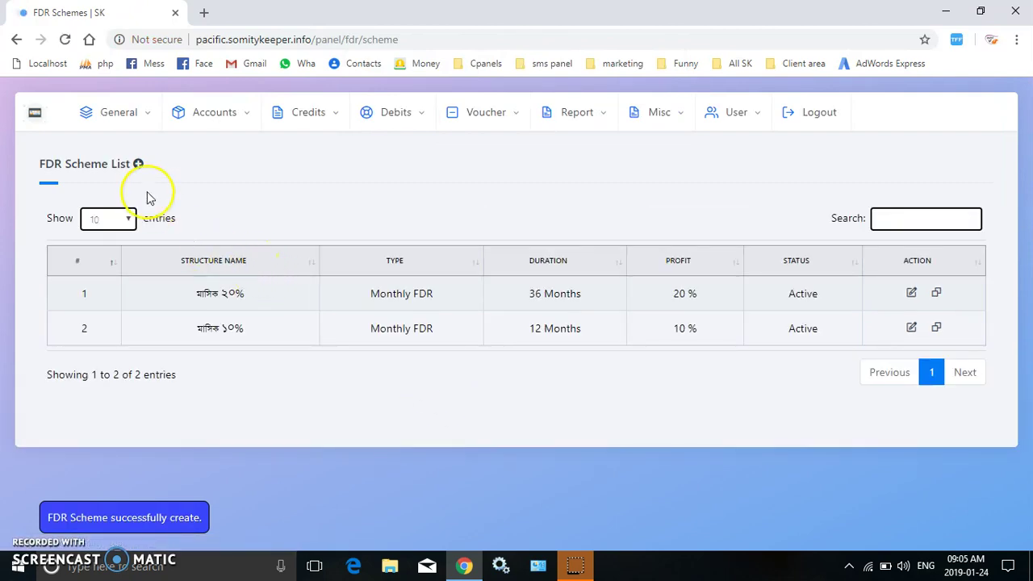
Create a Fixed Profit FDR scheme named 'digun bonas skIm' for 120 months at 100% profit.
{"action": "left_click", "coordinate": [137, 165]}
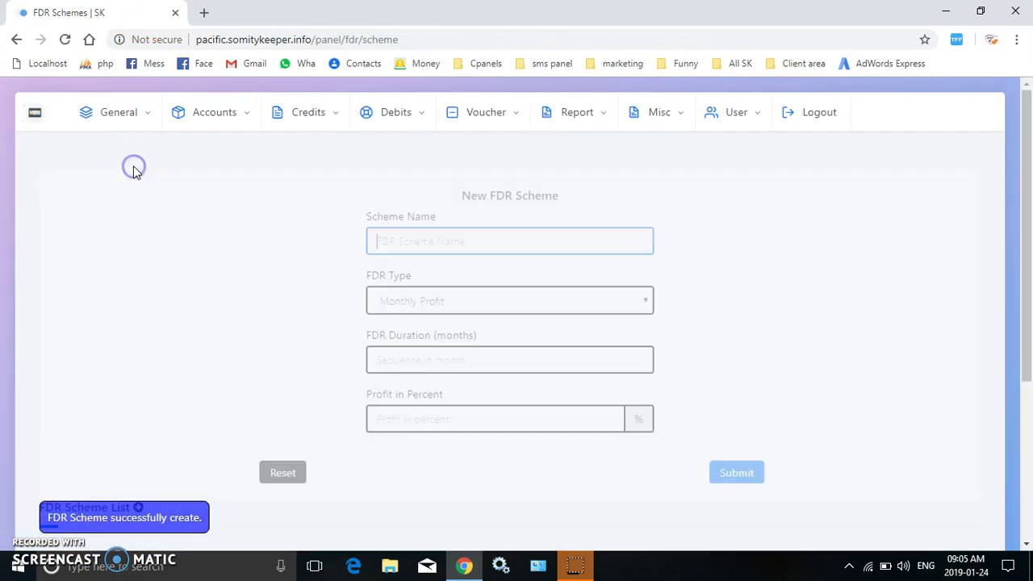
{"action": "left_click", "coordinate": [476, 283]}
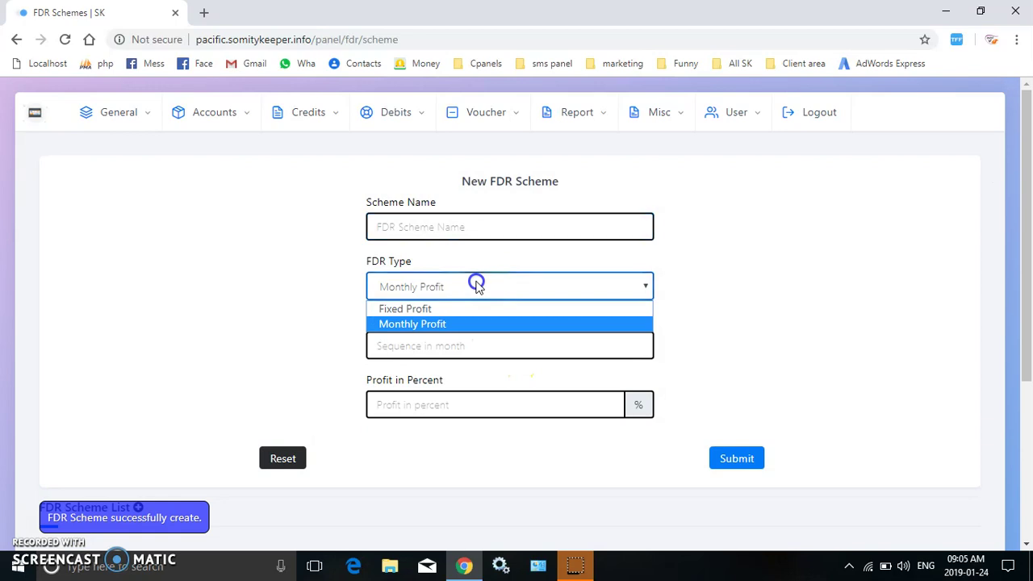
{"action": "left_click", "coordinate": [408, 309]}
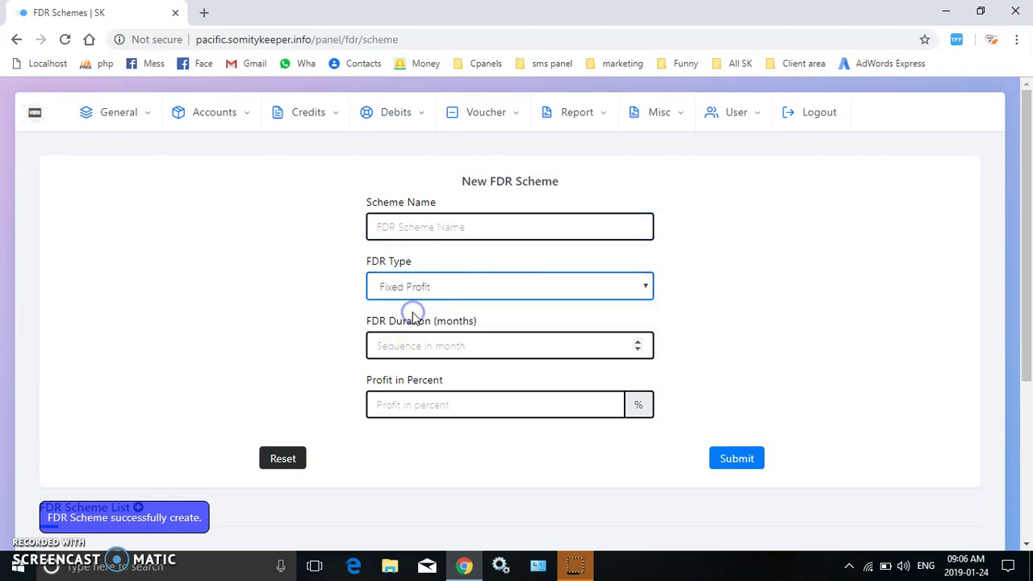
{"action": "left_click", "coordinate": [445, 226]}
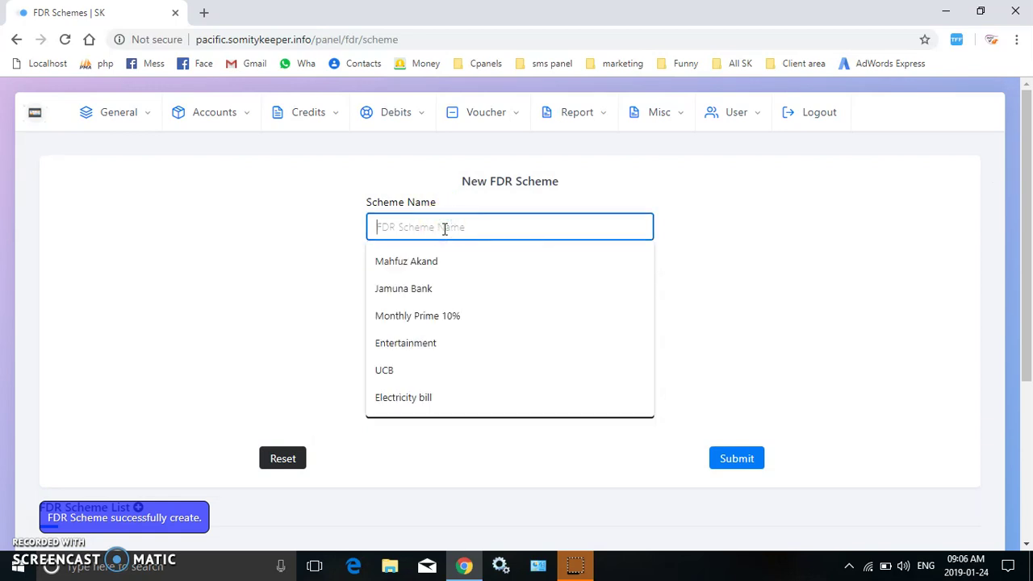
{"action": "type", "text": "d"}
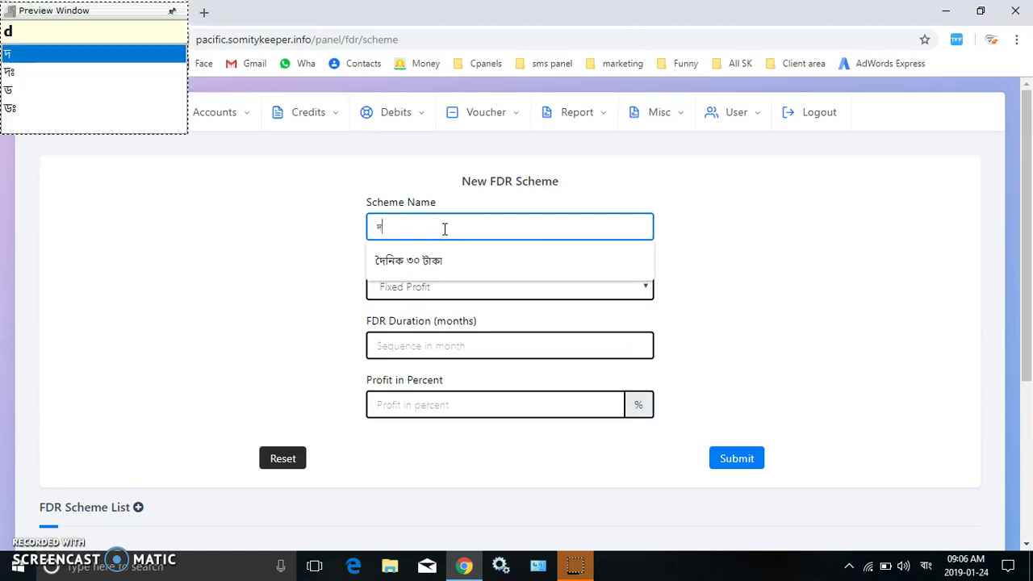
{"action": "type", "text": "igun "}
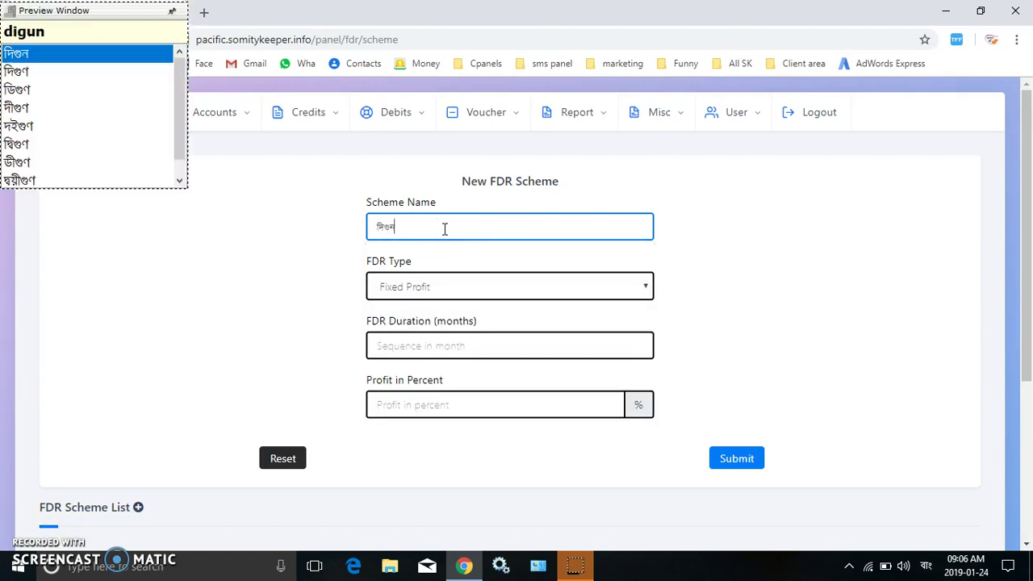
{"action": "type", "text": "bonas "}
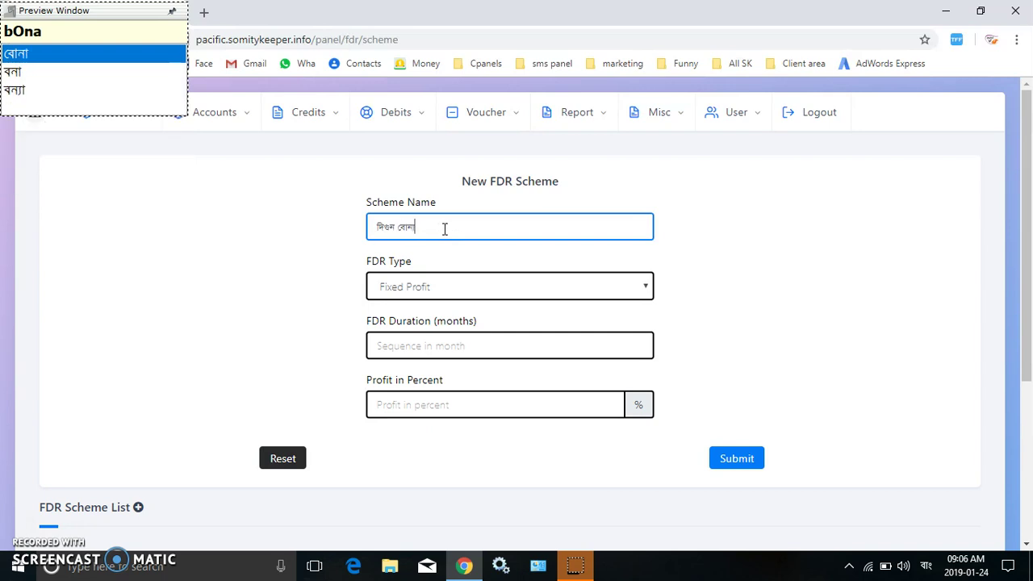
{"action": "type", "text": "skIm"}
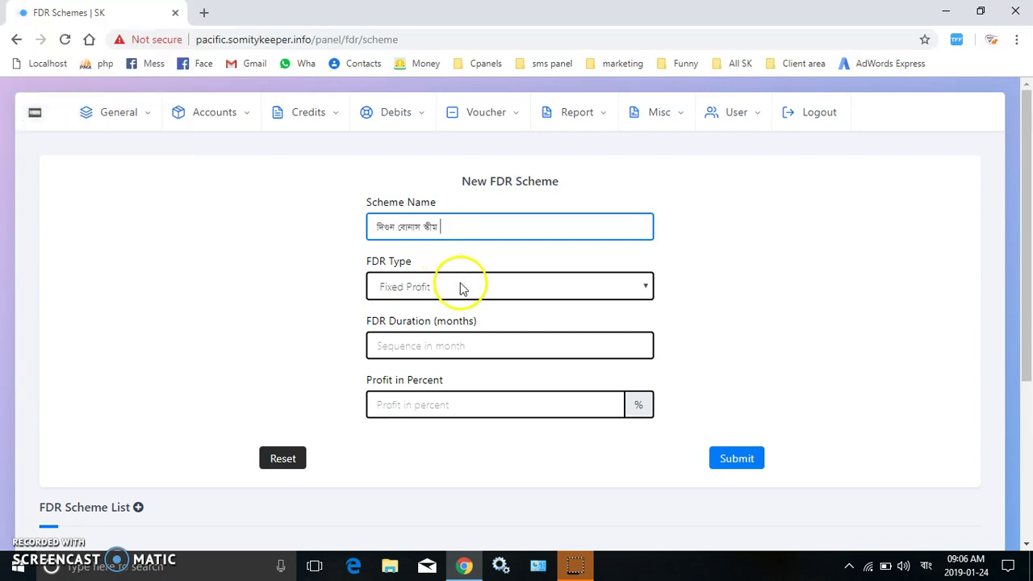
{"action": "left_click", "coordinate": [456, 348]}
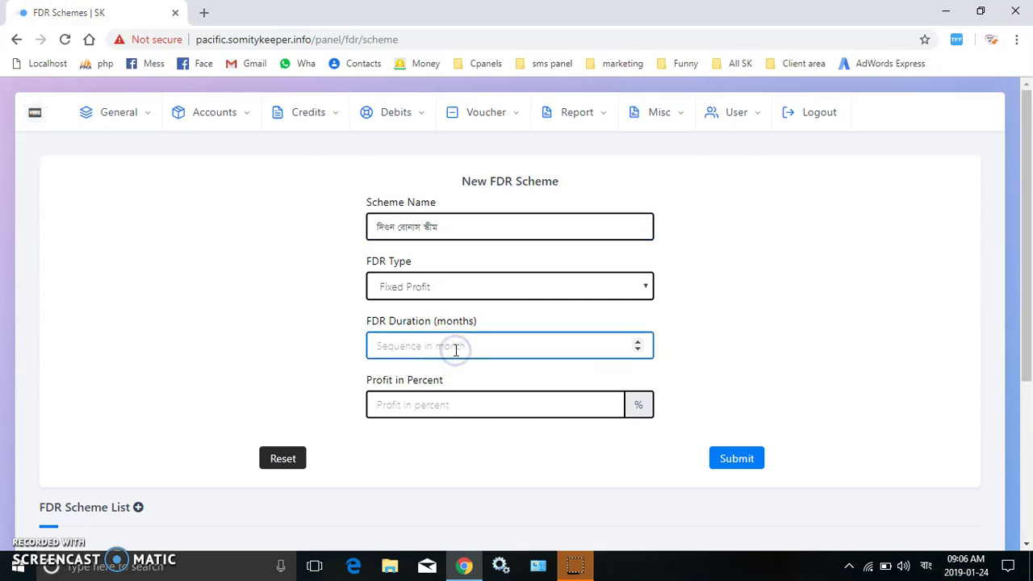
{"action": "type", "text": "120"}
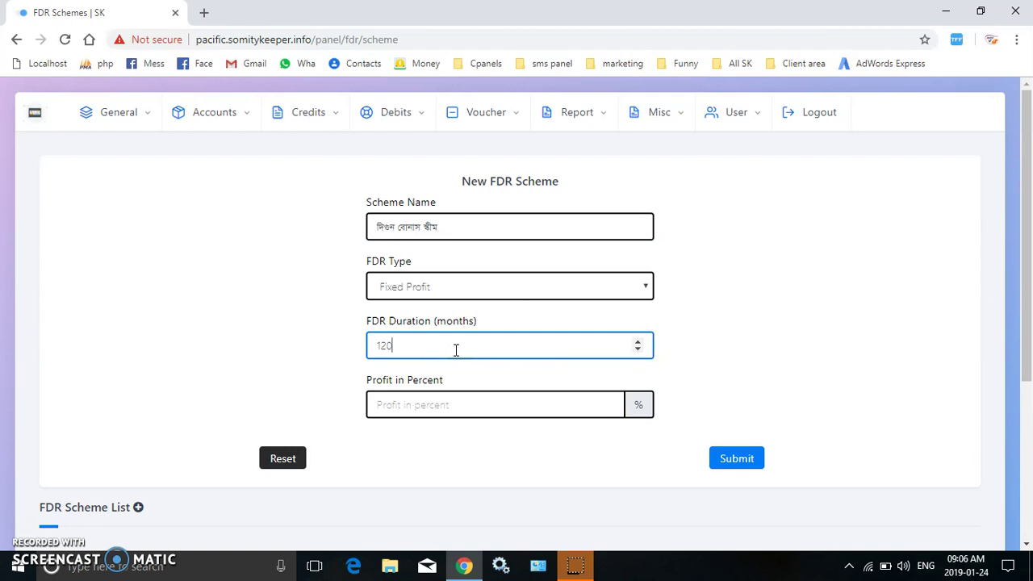
{"action": "left_click", "coordinate": [438, 410]}
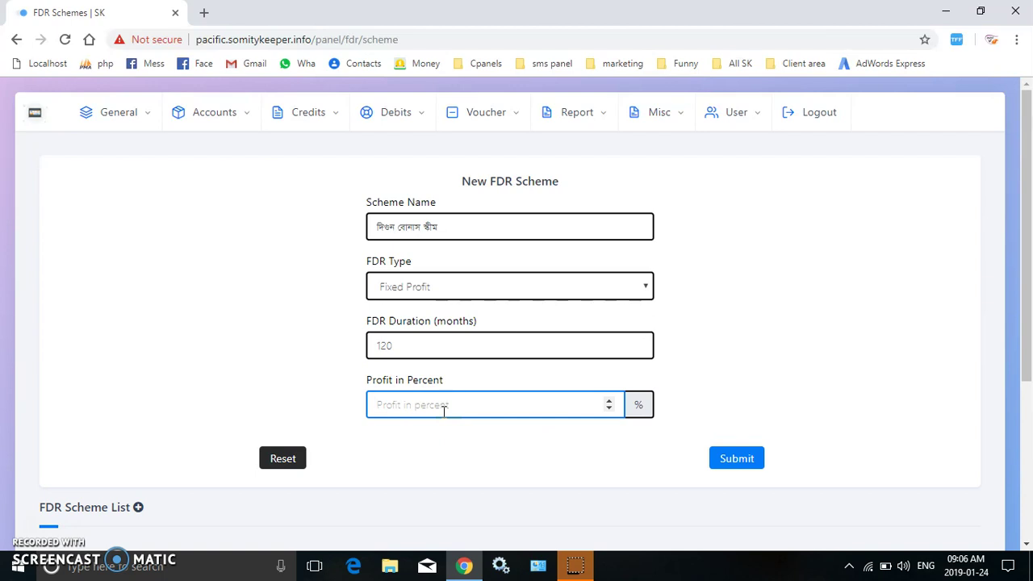
{"action": "type", "text": "100"}
{"action": "left_click", "coordinate": [712, 395]}
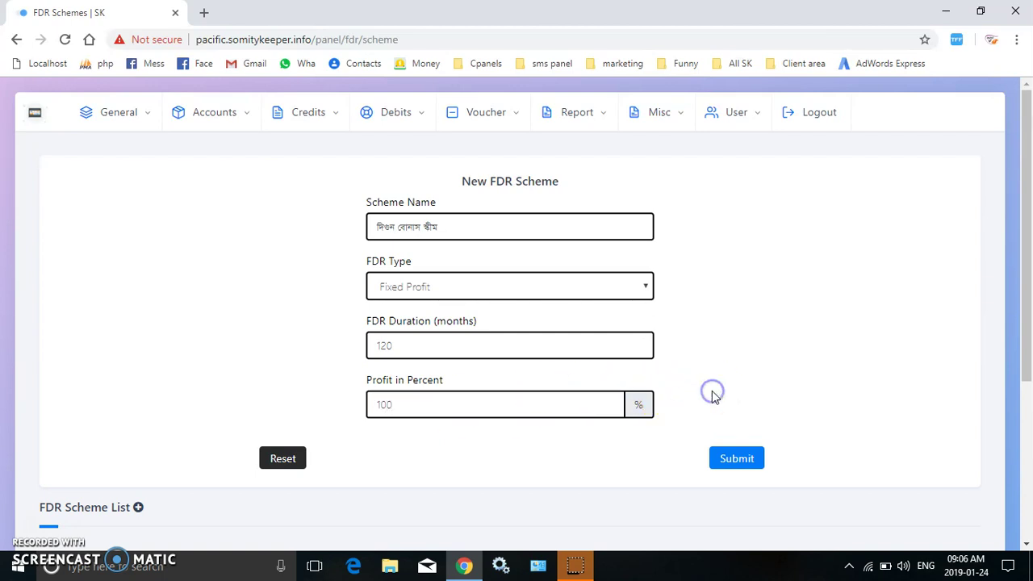
{"action": "left_click", "coordinate": [733, 469]}
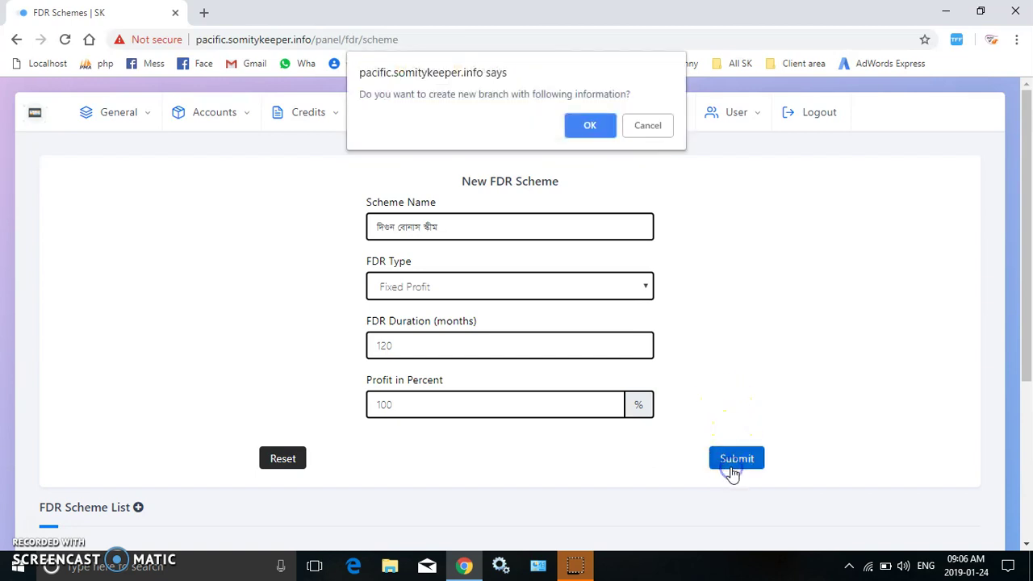
{"action": "key", "text": "Return"}
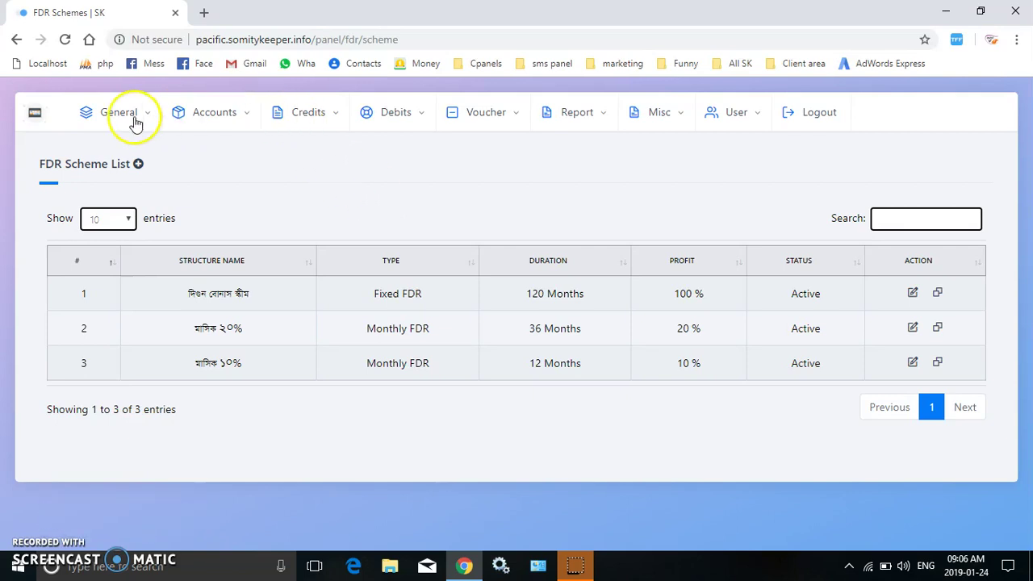
Replace the system title with the Bengali প্যাসিফিক.
{"action": "left_click", "coordinate": [105, 113]}
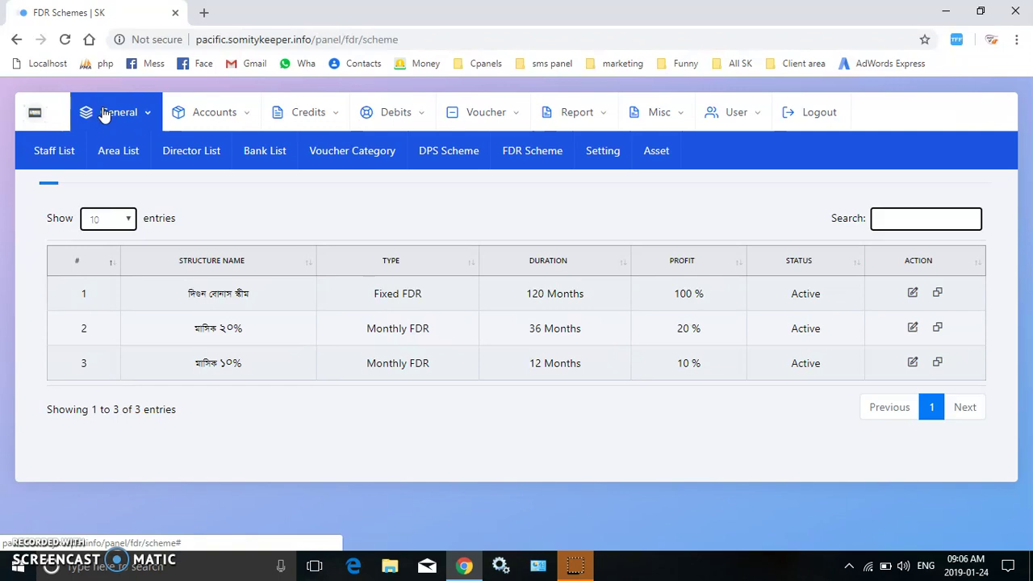
{"action": "left_click", "coordinate": [599, 146]}
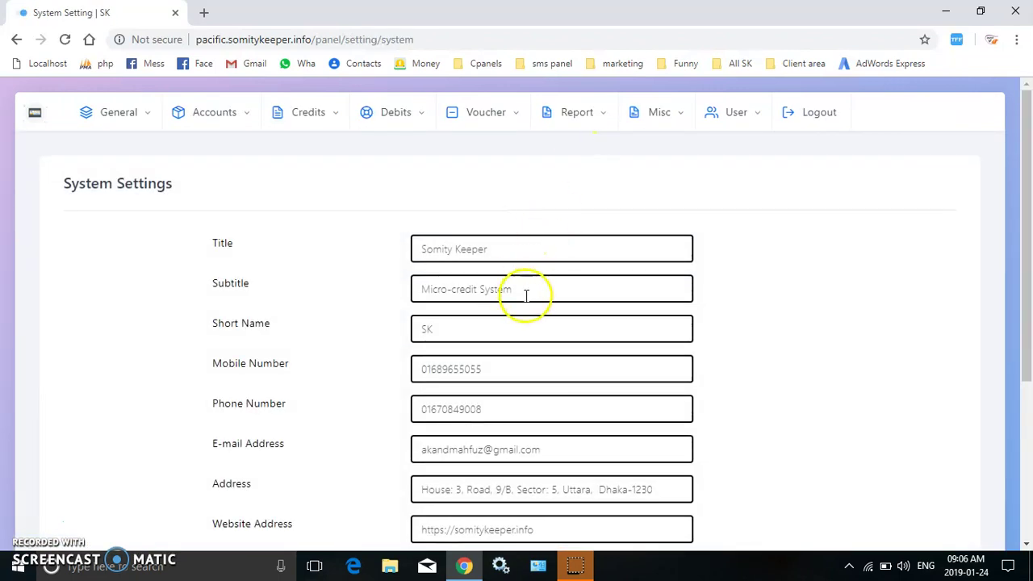
{"action": "left_click", "coordinate": [505, 249]}
{"action": "key", "text": "BackSpace"}
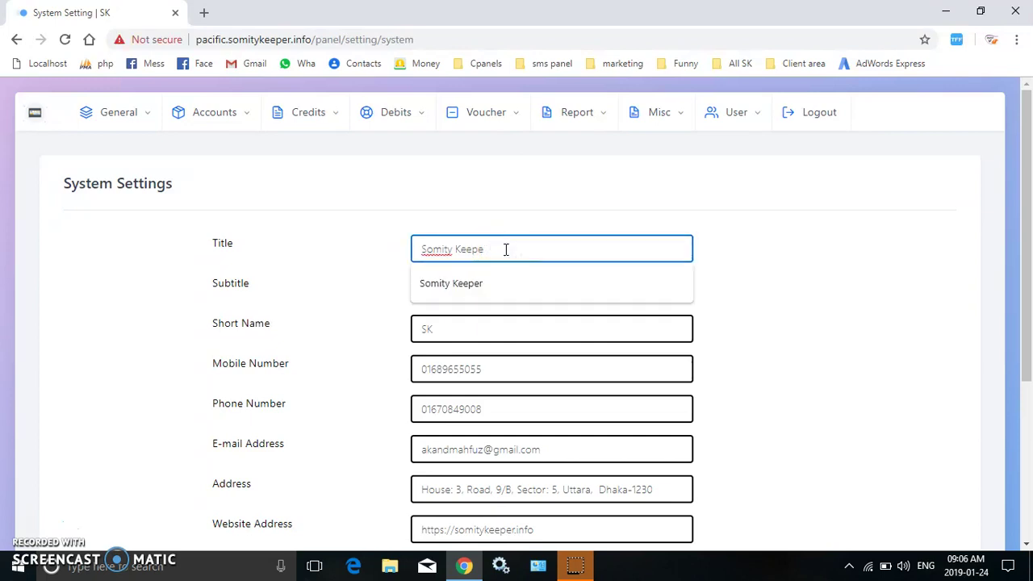
{"action": "key", "text": "BackSpace"}
{"action": "key", "text": "BackSpace"}
{"action": "key", "text": "BackSpace"}
{"action": "key", "text": "BackSpace"}
{"action": "key", "text": "BackSpace"}
{"action": "key", "text": "BackSpace"}
{"action": "key", "text": "BackSpace"}
{"action": "key", "text": "BackSpace"}
{"action": "key", "text": "BackSpace"}
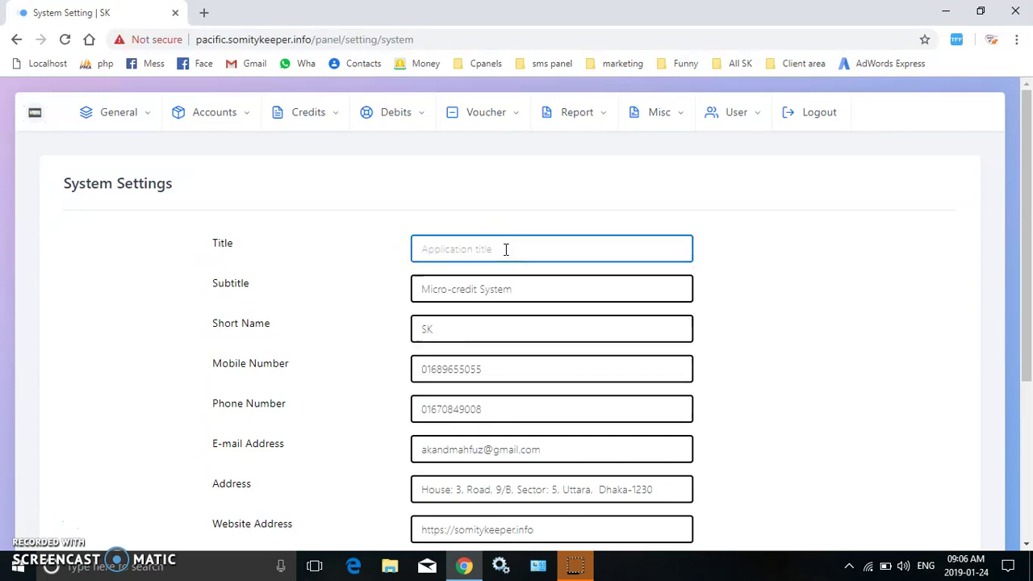
{"action": "type", "text": "P"}
{"action": "key", "text": "BackSpace"}
{"action": "type", "text": "pyasi"}
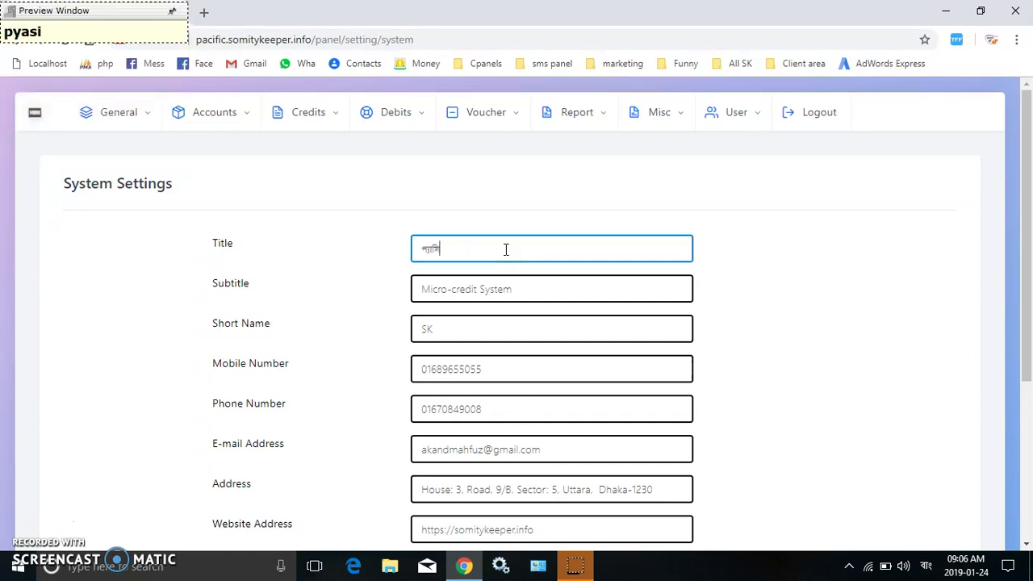
{"action": "type", "text": "fik"}
{"action": "left_click", "coordinate": [515, 294]}
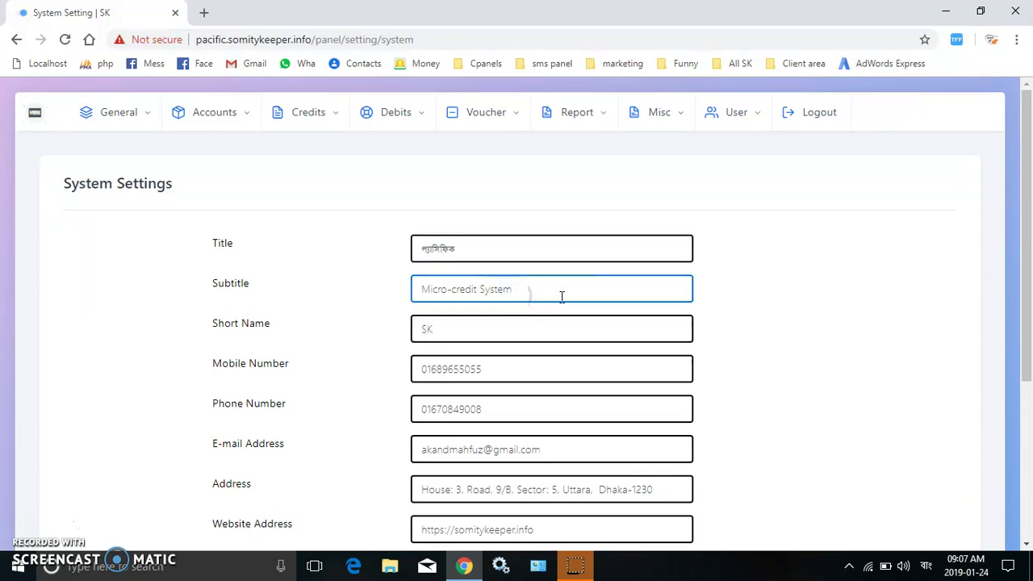
{"action": "left_click", "coordinate": [887, 270]}
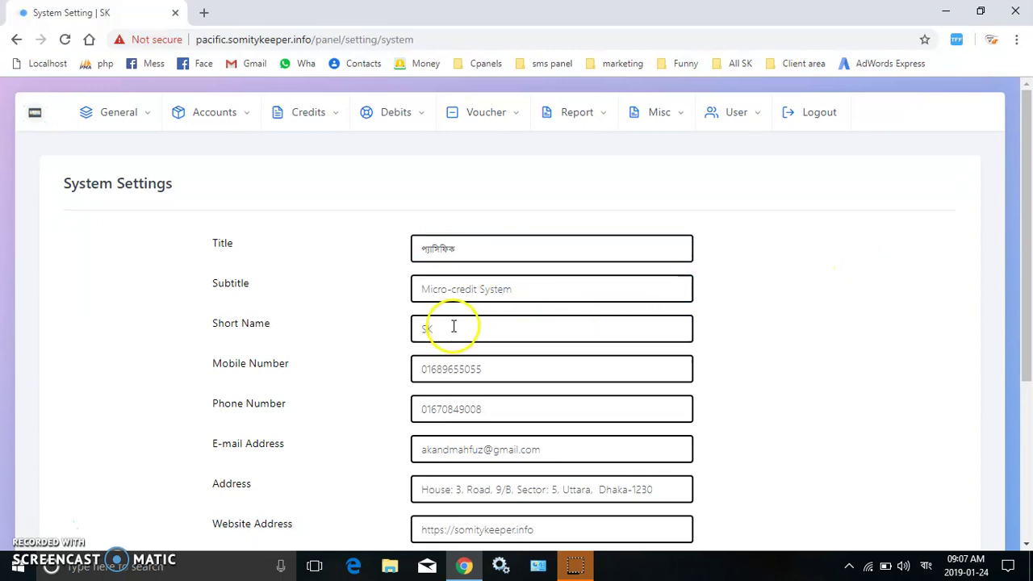
Set SquareLogo.jpg as both the login and report logos and update the settings.
{"action": "left_click", "coordinate": [528, 403]}
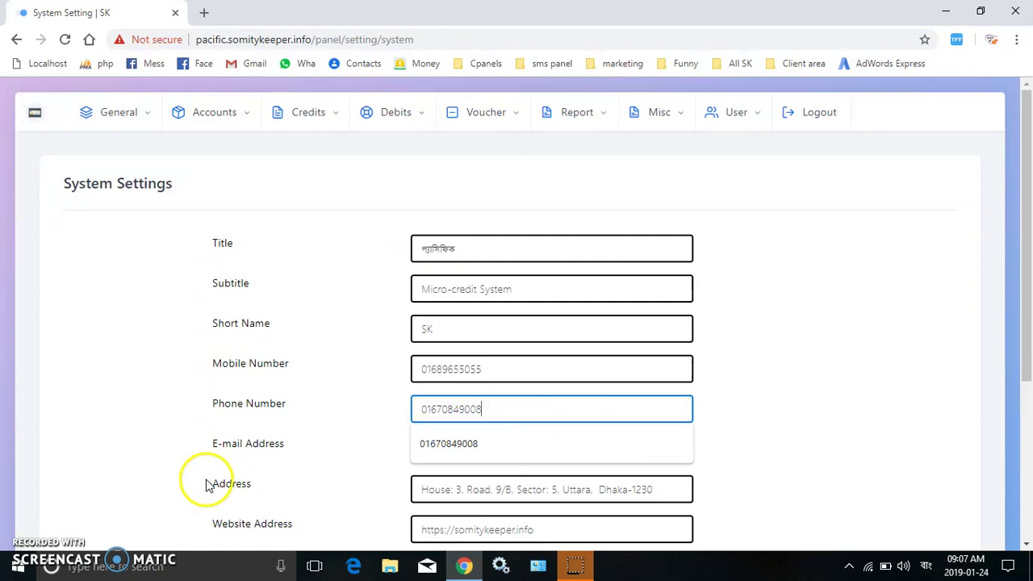
{"action": "left_click", "coordinate": [205, 484]}
{"action": "left_click", "coordinate": [206, 484]}
{"action": "left_click", "coordinate": [207, 484]}
{"action": "scroll", "coordinate": [207, 485], "scroll_direction": "down", "scroll_amount": 3}
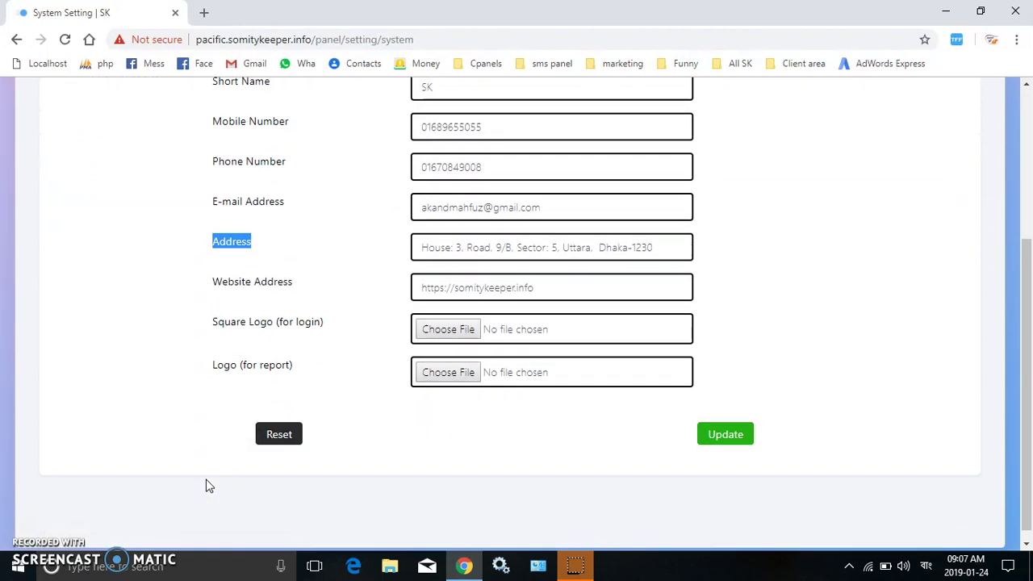
{"action": "left_click", "coordinate": [452, 333]}
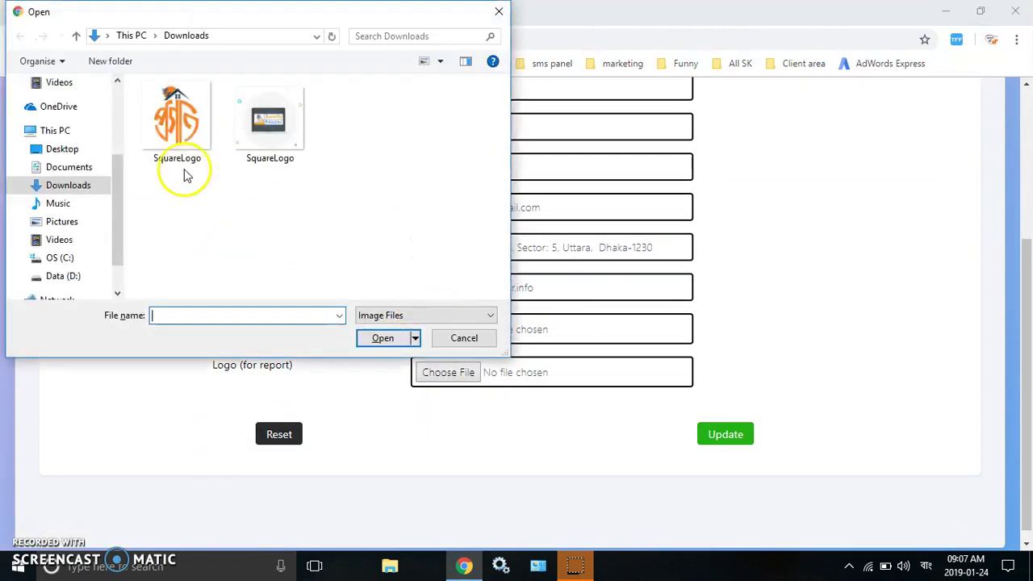
{"action": "left_click", "coordinate": [177, 154]}
{"action": "left_click", "coordinate": [177, 154]}
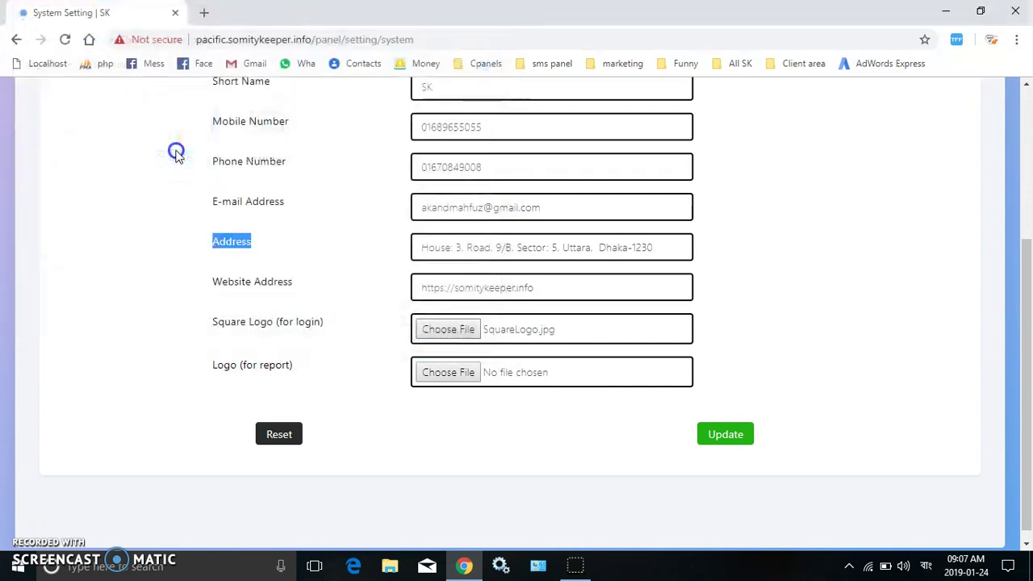
{"action": "left_click", "coordinate": [446, 372]}
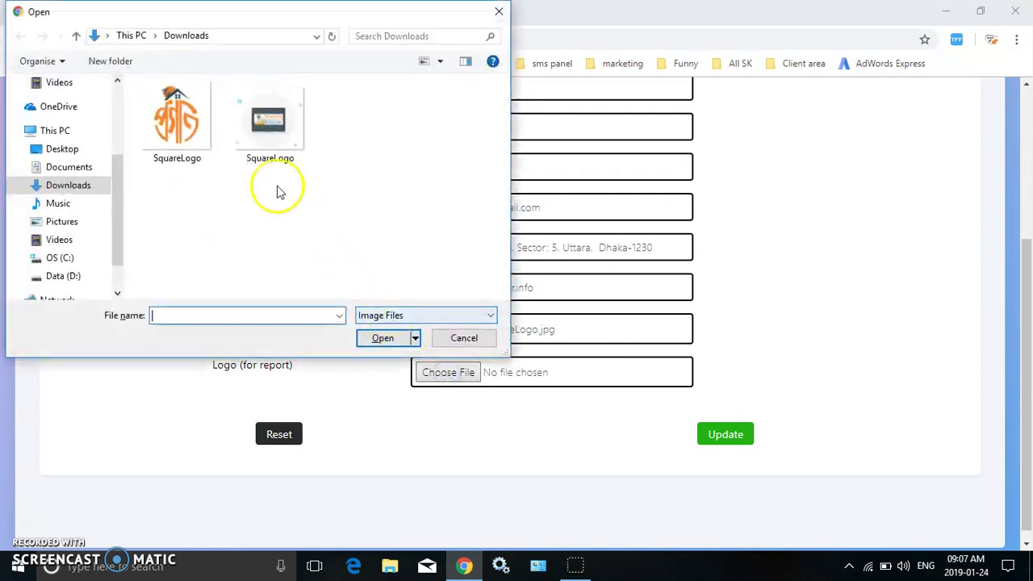
{"action": "double_click", "coordinate": [178, 113]}
{"action": "left_click", "coordinate": [728, 434]}
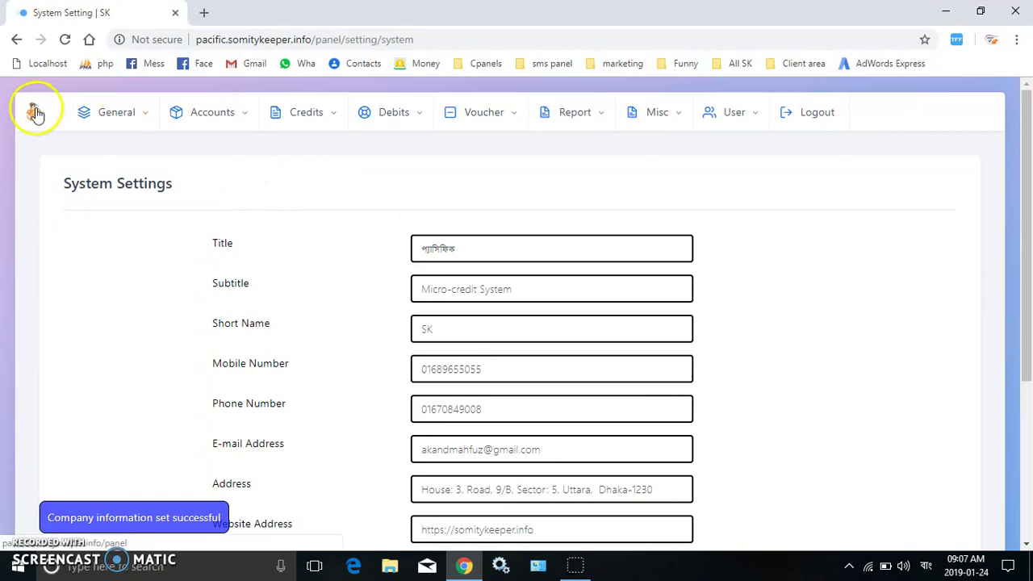
Append সমিতি to make the title প্যাসিফিক সমিতি, update, and return to the dashboard.
{"action": "left_click", "coordinate": [484, 249]}
{"action": "type", "text": "somiti"}
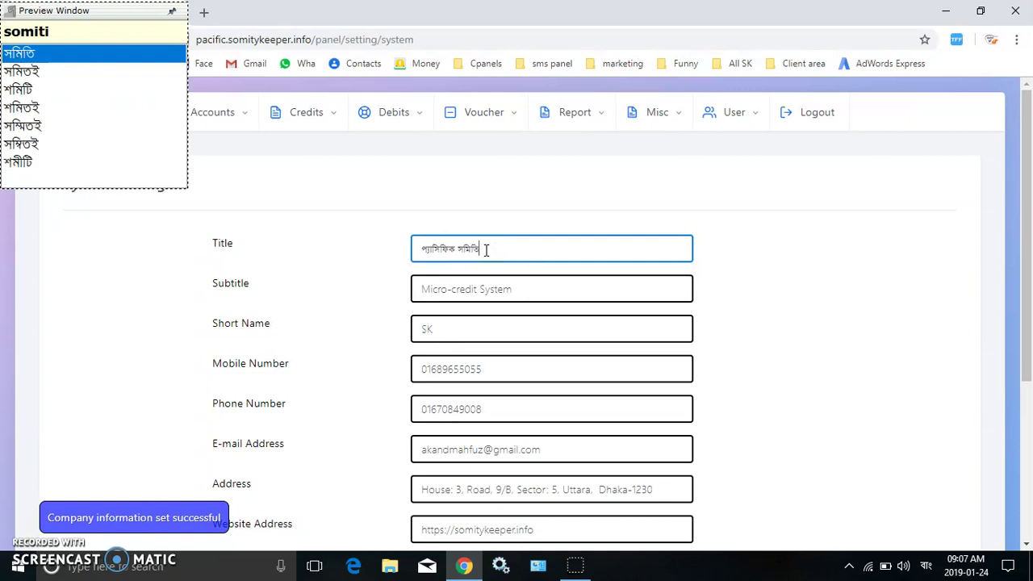
{"action": "left_click", "coordinate": [895, 283]}
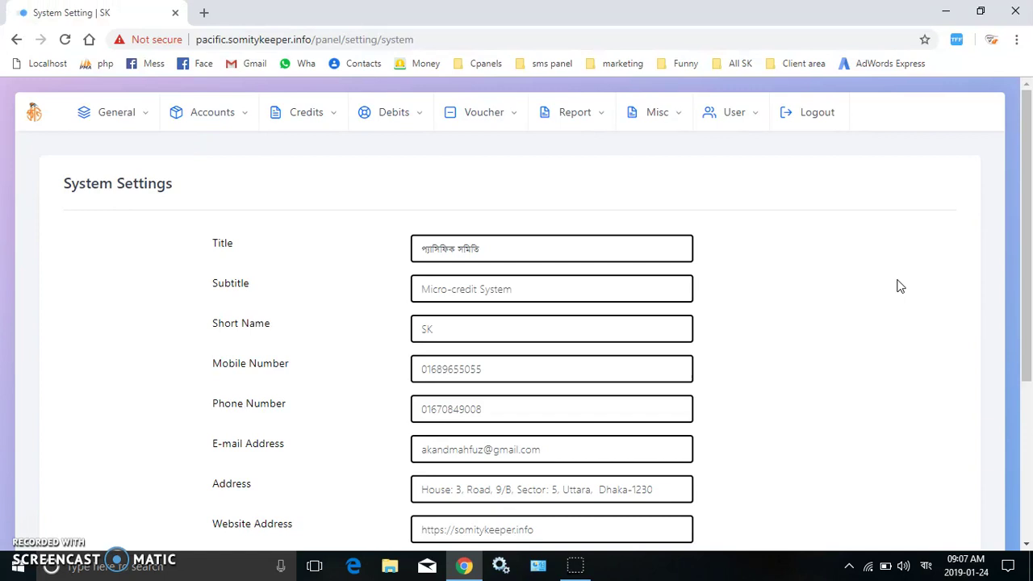
{"action": "scroll", "coordinate": [1015, 473], "scroll_direction": "down", "scroll_amount": 3}
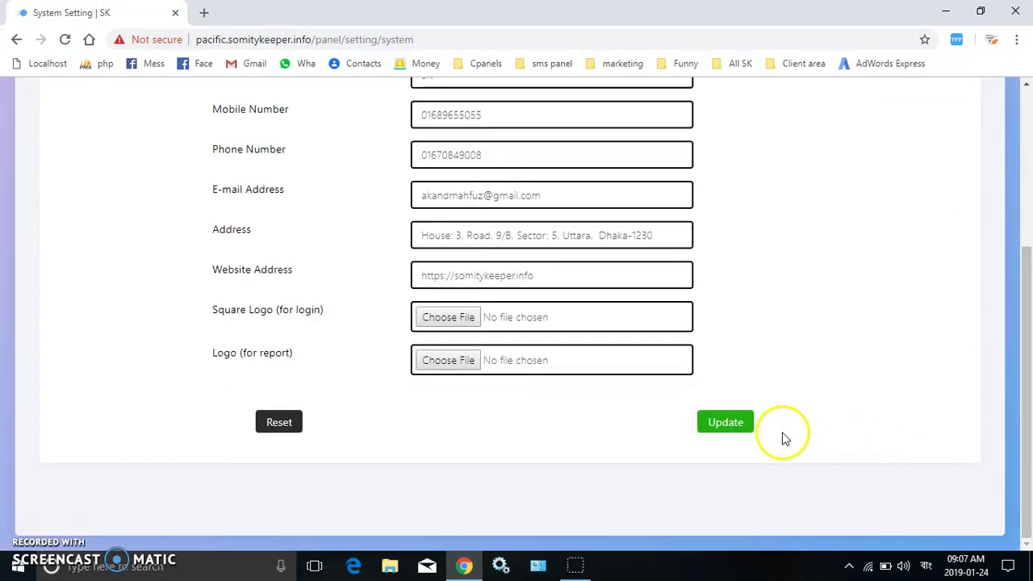
{"action": "left_click", "coordinate": [726, 421]}
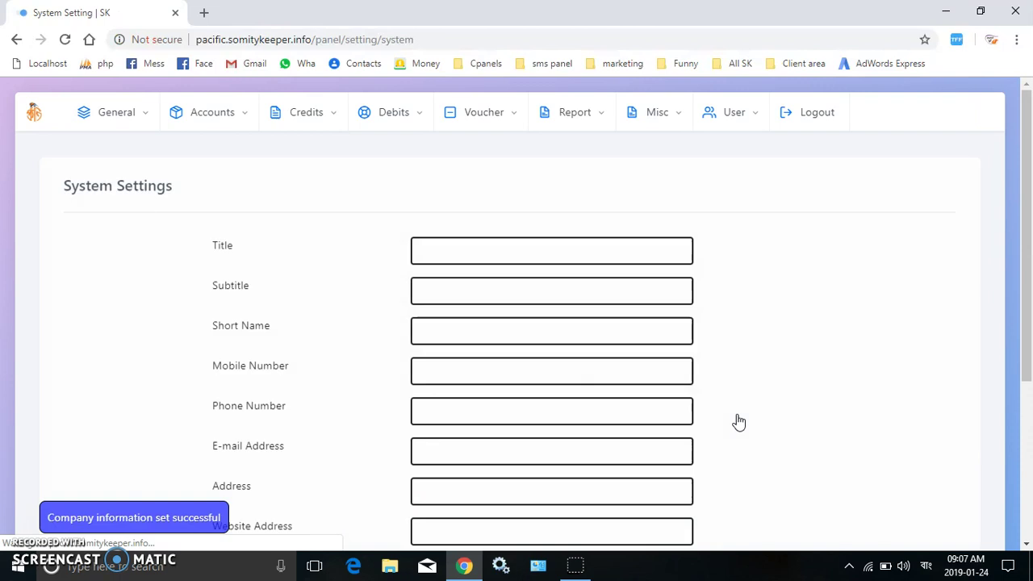
{"action": "left_click", "coordinate": [34, 117]}
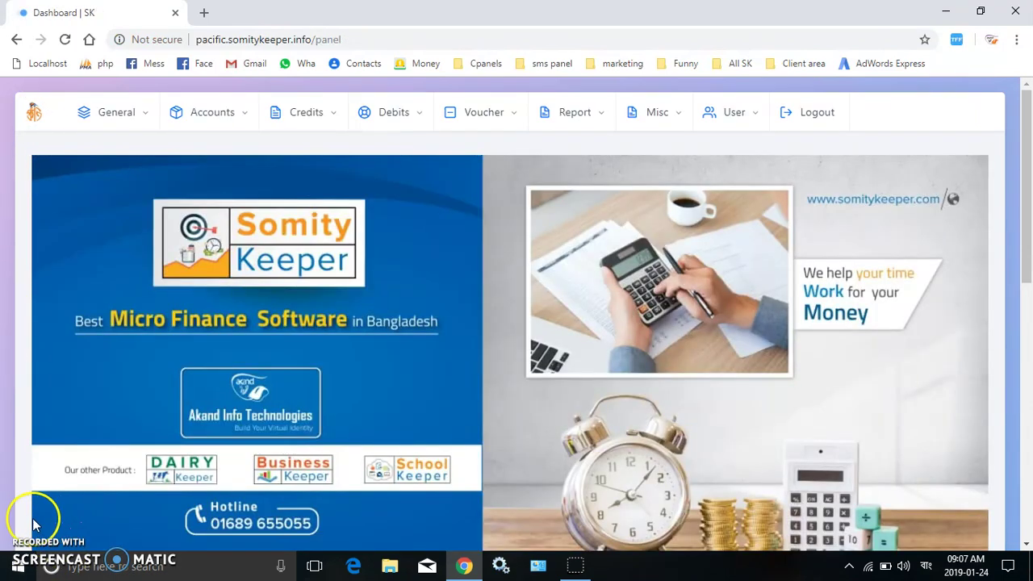
{"action": "left_click", "coordinate": [129, 117]}
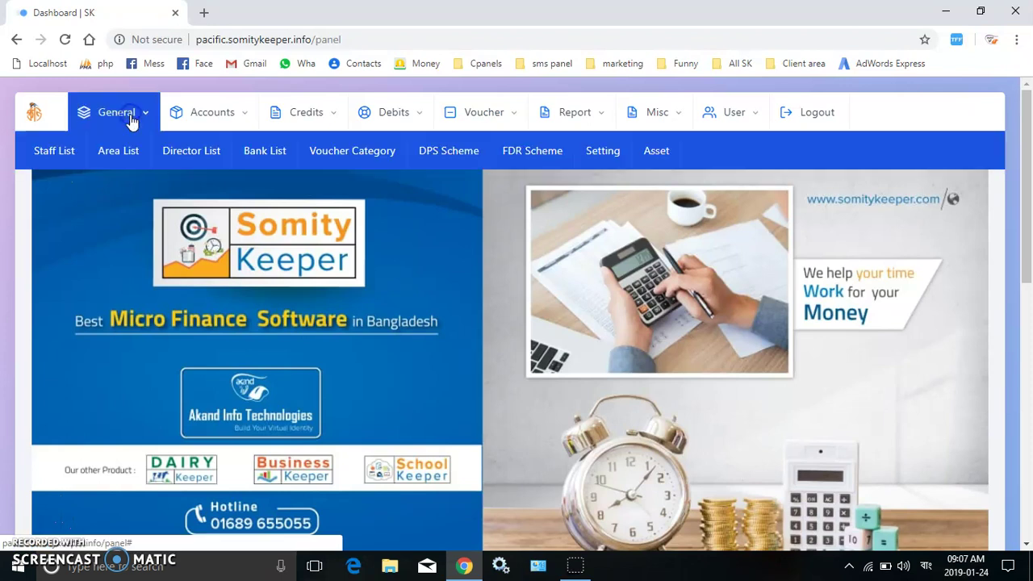
{"action": "left_click", "coordinate": [658, 150]}
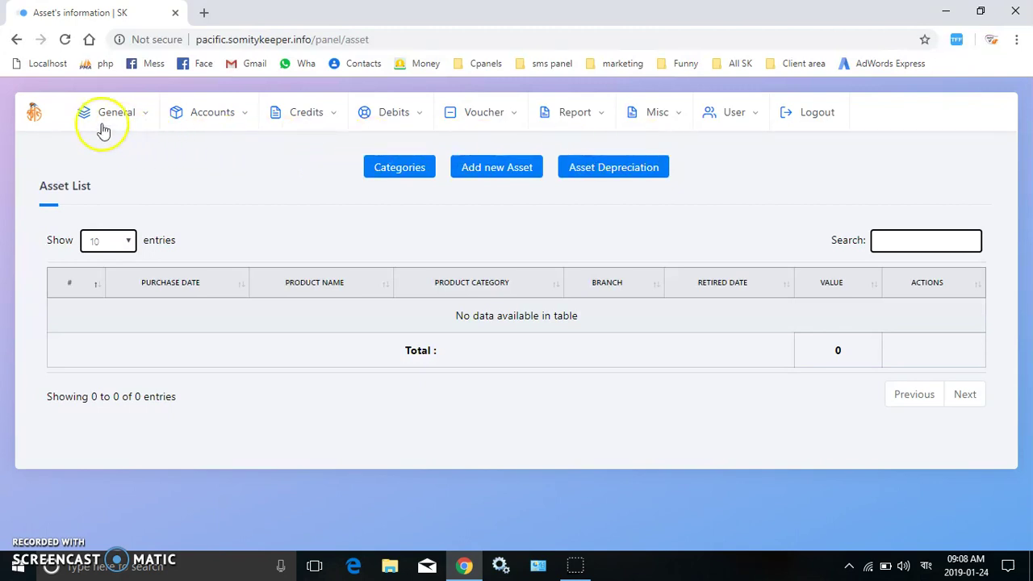
{"action": "left_click", "coordinate": [36, 112]}
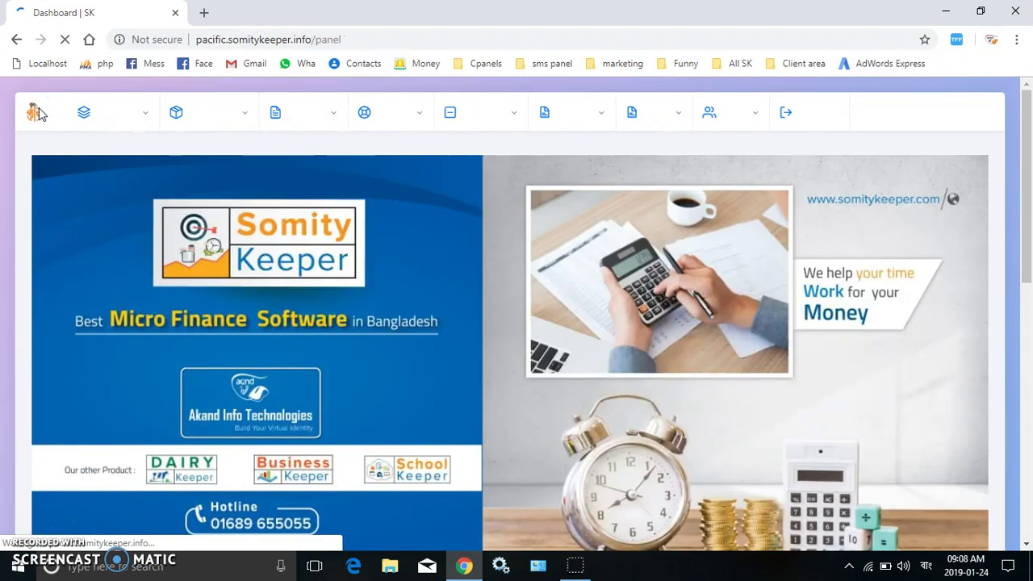